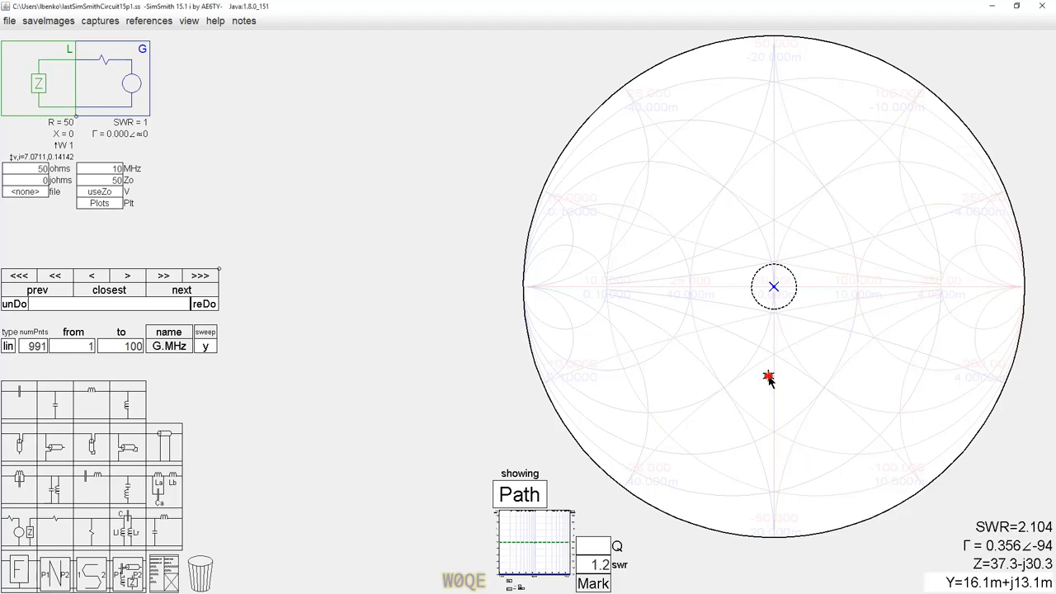
Plot power and SWR versus frequency, set the load to 75 ohms, and mark the trace near 8.7 MHz
{"action": "left_click", "coordinate": [559, 528]}
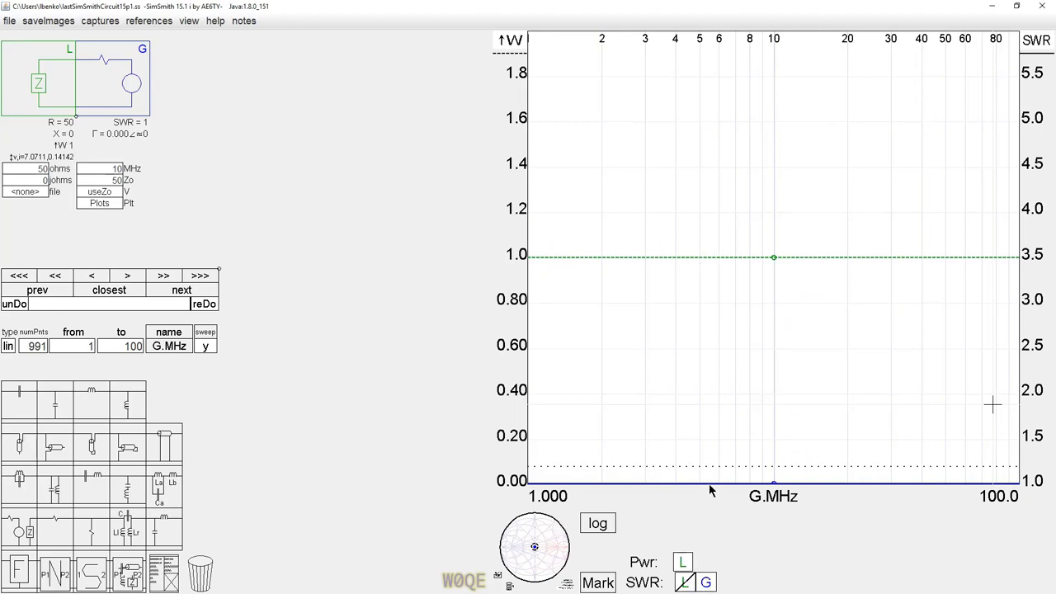
{"action": "left_click", "coordinate": [46, 169]}
{"action": "key", "text": "BackSpace"}
{"action": "key", "text": "BackSpace"}
{"action": "type", "text": "7"}
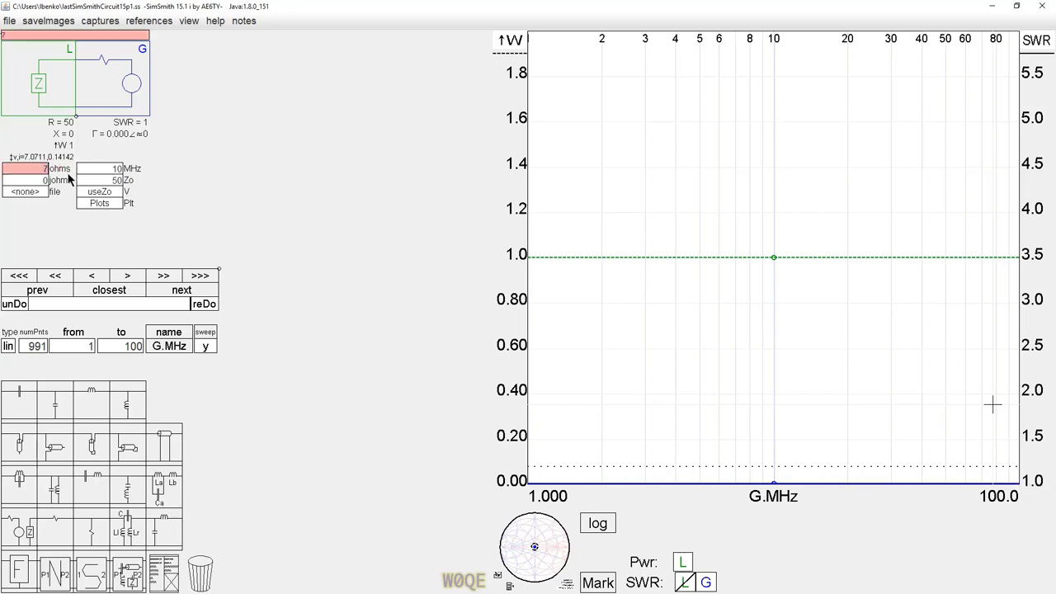
{"action": "type", "text": "5"}
{"action": "key", "text": "Return"}
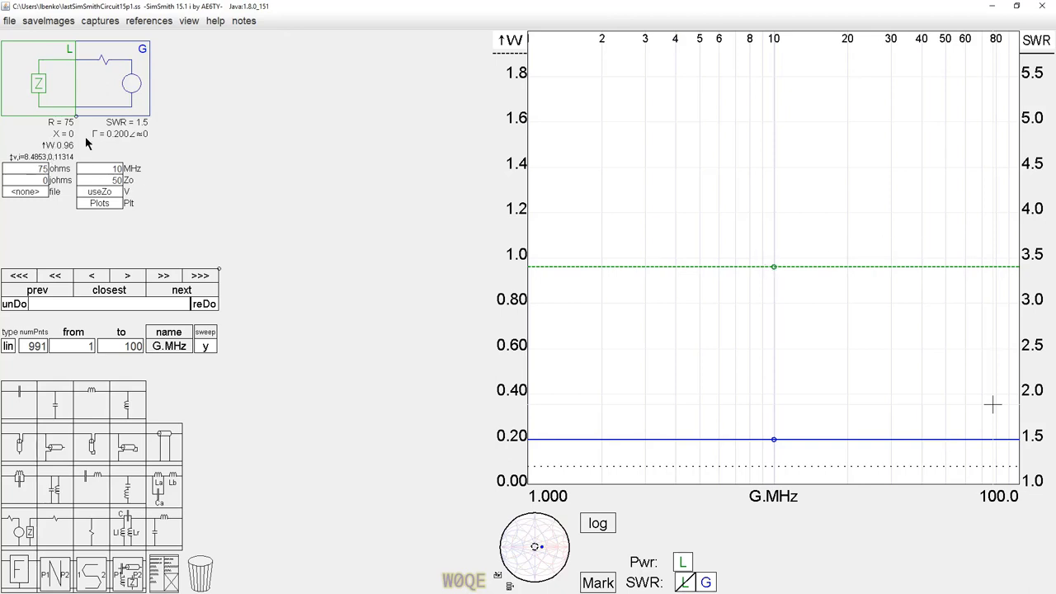
{"action": "scroll", "coordinate": [747, 252], "scroll_direction": "down", "scroll_amount": 2}
{"action": "left_click", "coordinate": [758, 267]}
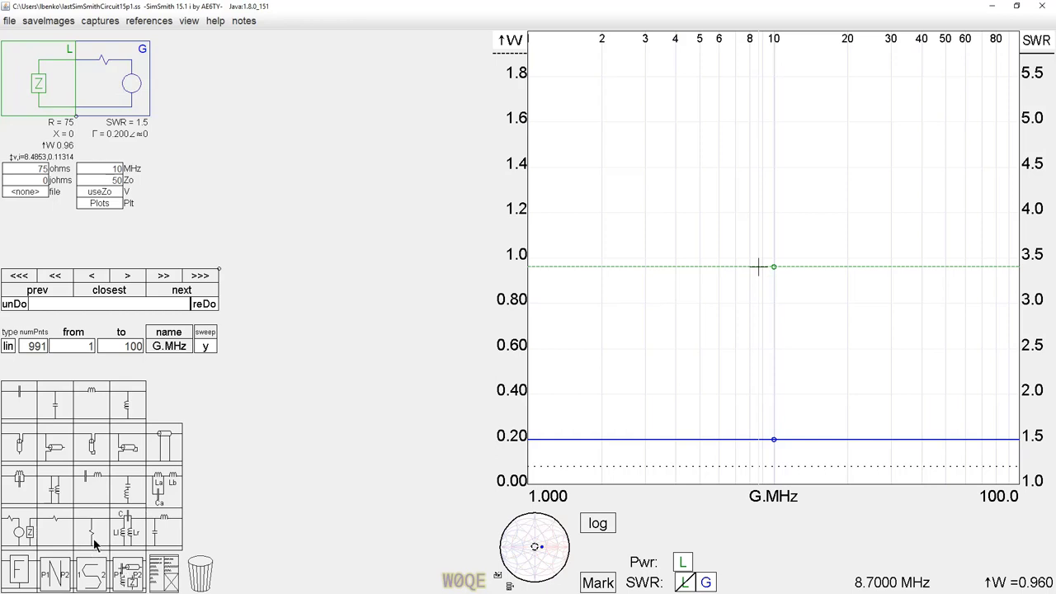
Place a 150-ohm shunt resistor between load and generator and mark the trace near 13.2 MHz
{"action": "left_click_drag", "start_coordinate": [94, 540], "coordinate": [113, 74]}
{"action": "left_click", "coordinate": [113, 170]}
{"action": "type", "text": "1"}
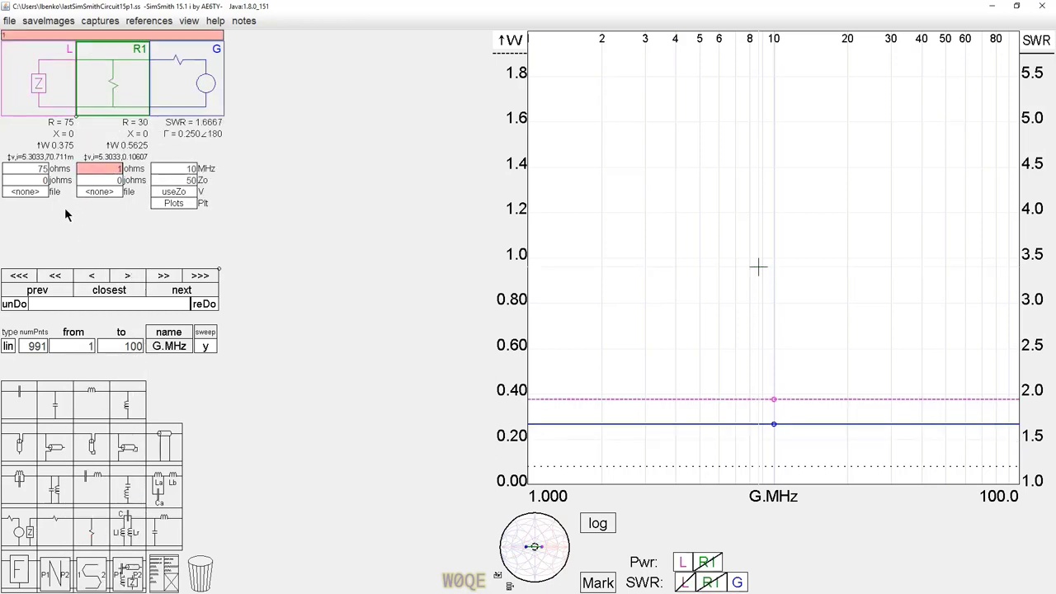
{"action": "type", "text": "50"}
{"action": "key", "text": "Return"}
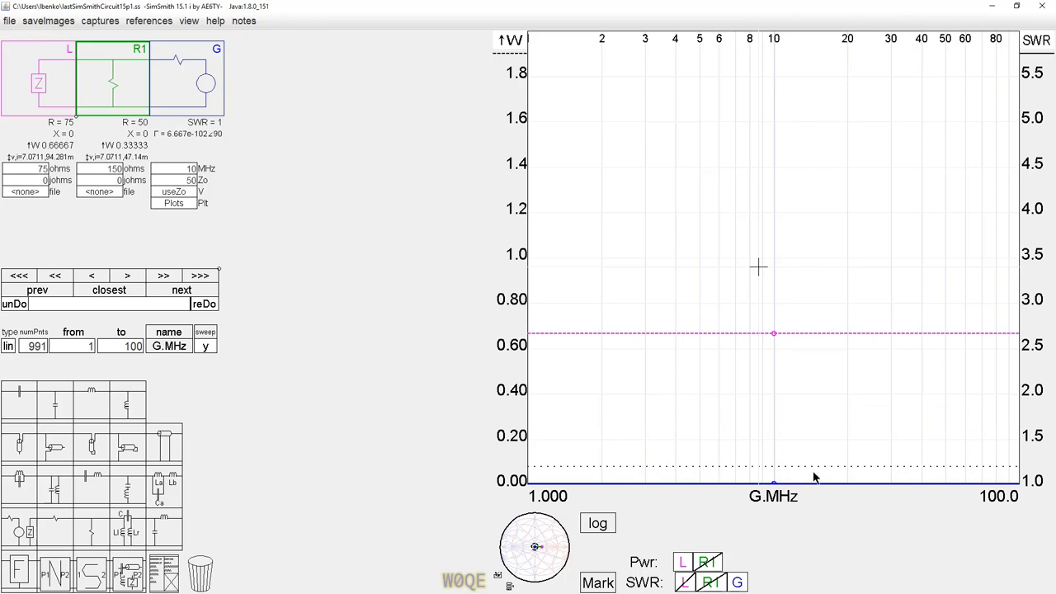
{"action": "left_click", "coordinate": [805, 334]}
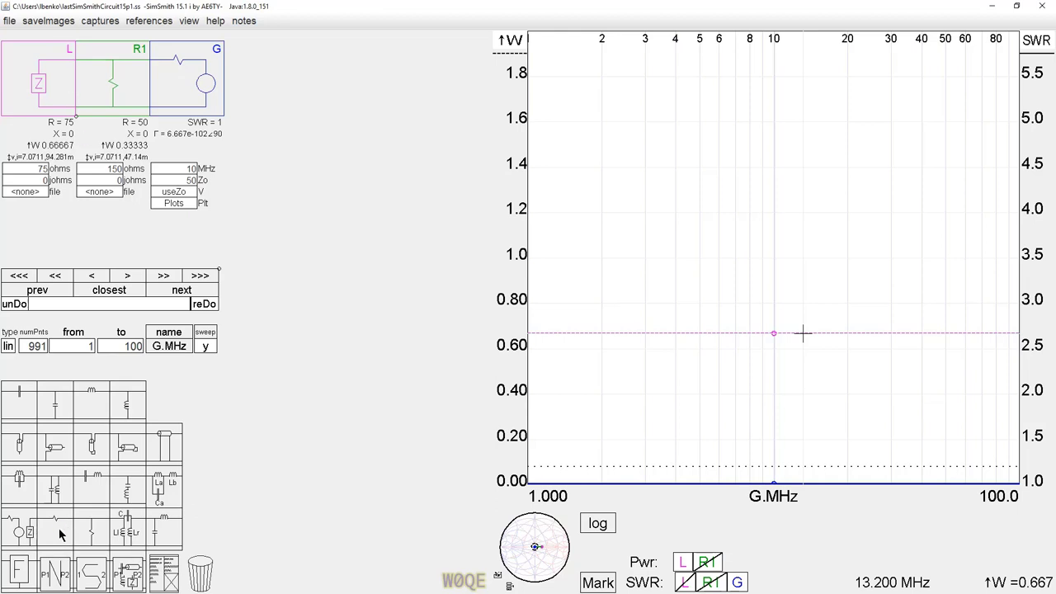
Insert a 43.3-ohm series resistor next to the load
{"action": "left_click_drag", "start_coordinate": [66, 537], "coordinate": [91, 58]}
{"action": "left_click", "coordinate": [108, 172]}
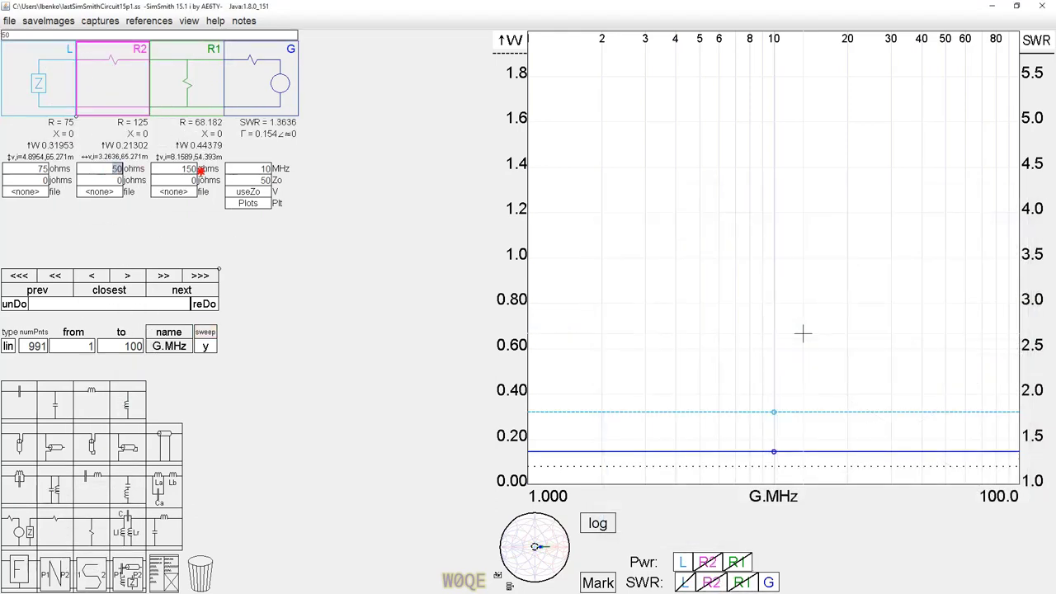
{"action": "type", "text": "43"}
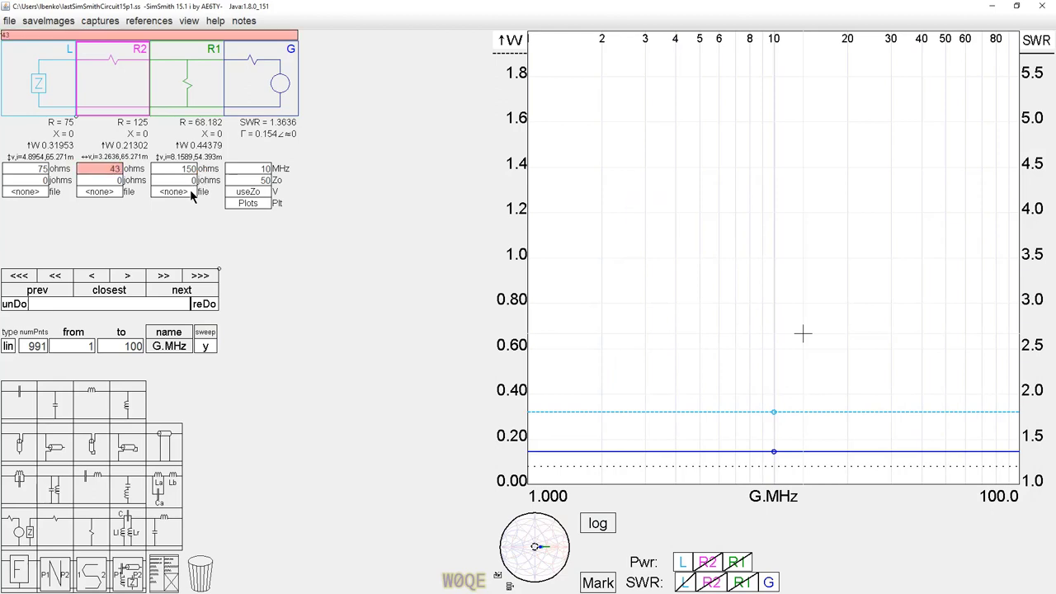
{"action": "type", "text": ".3"}
Change the shunt resistor to 86.6 ohms
{"action": "double_click", "coordinate": [175, 168]}
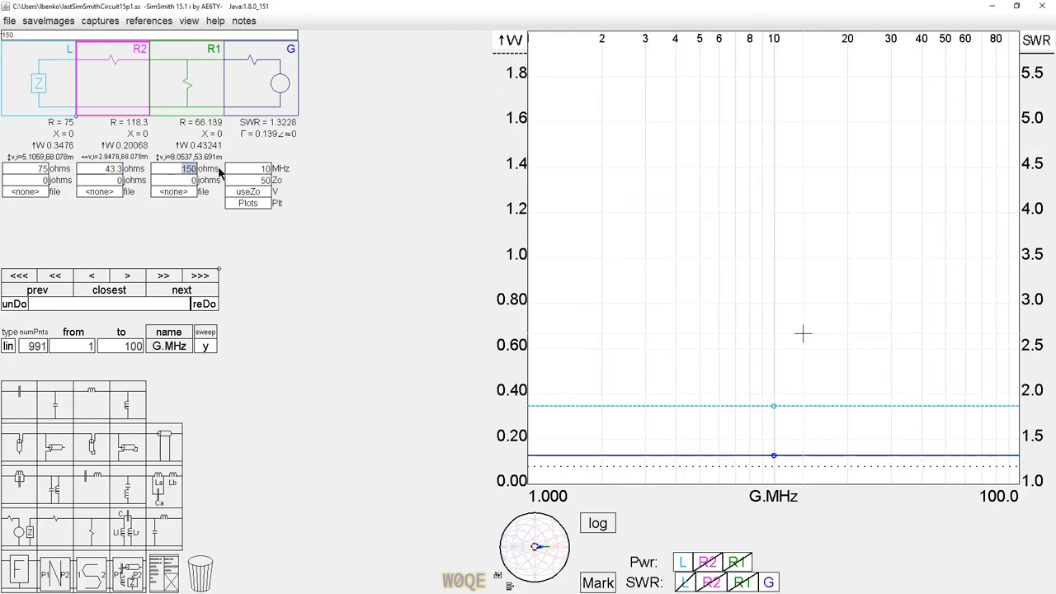
{"action": "type", "text": "86"}
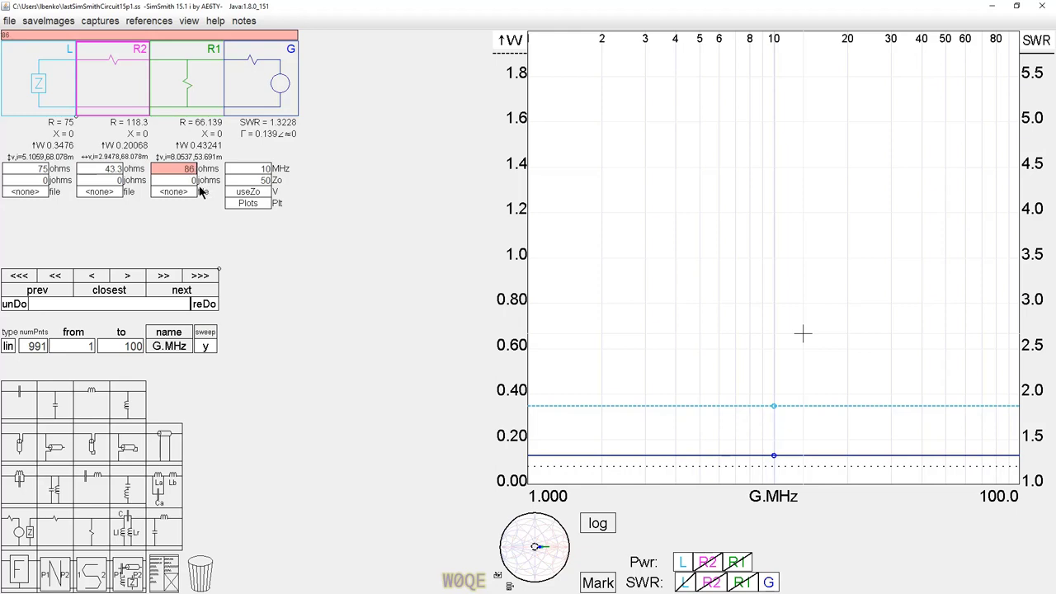
{"action": "type", "text": ".6"}
{"action": "key", "text": "Return"}
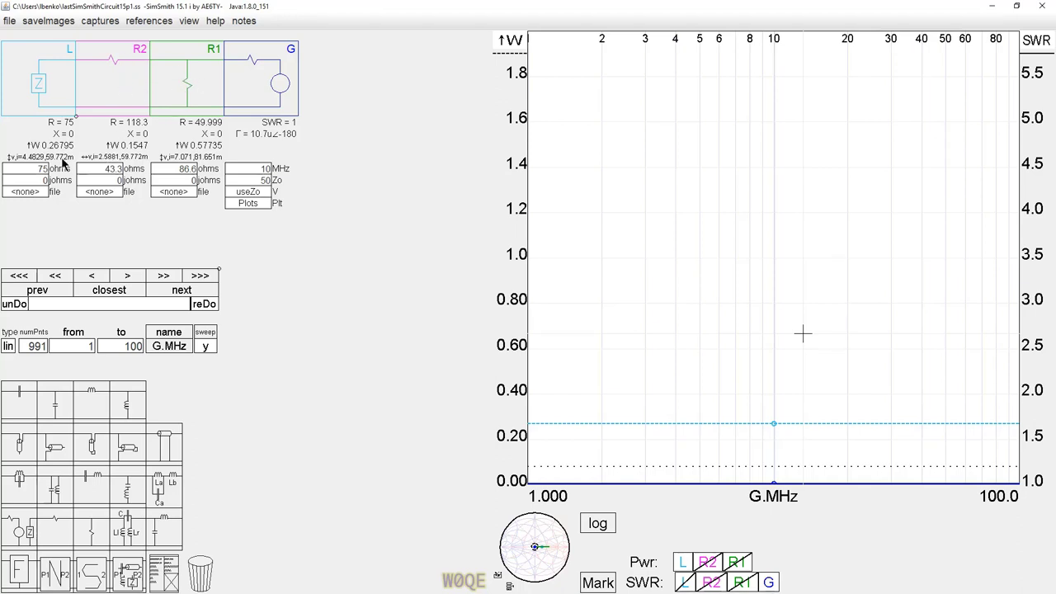
Cycle the power units back to watts, rescale to 0–0.9 W, and mark 0.268 W near 10.4 MHz
{"action": "left_click", "coordinate": [37, 146]}
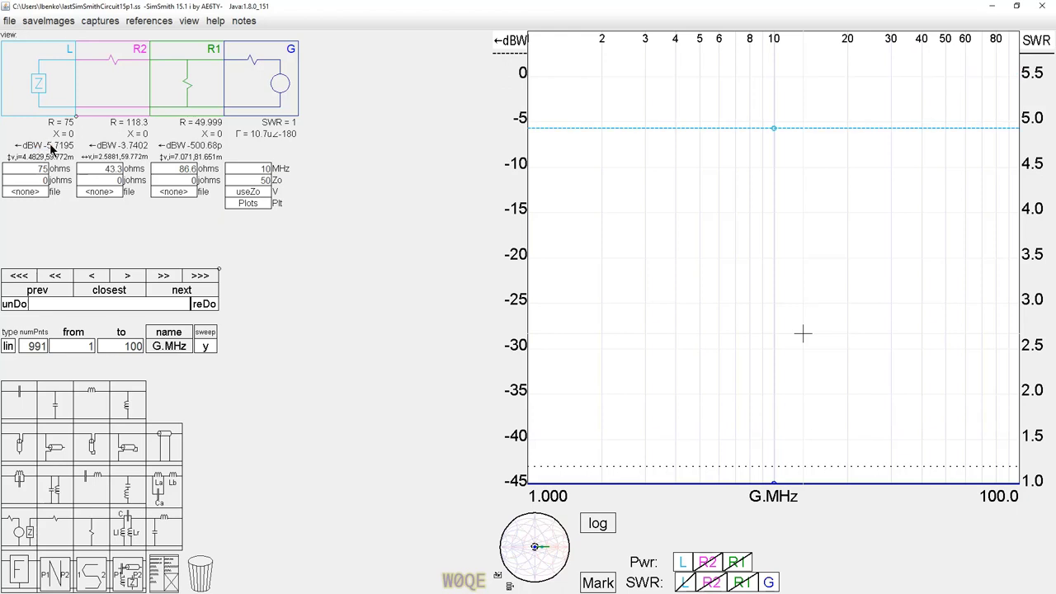
{"action": "left_click", "coordinate": [47, 146]}
{"action": "left_click", "coordinate": [47, 146]}
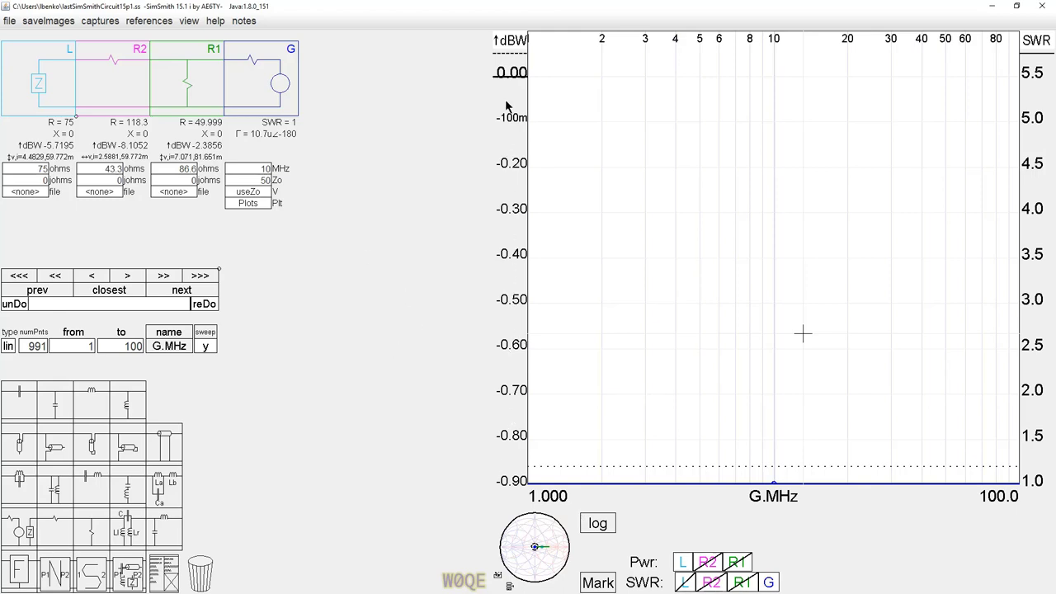
{"action": "left_click", "coordinate": [52, 145]}
{"action": "left_click", "coordinate": [51, 145]}
{"action": "left_click", "coordinate": [51, 146]}
{"action": "left_click", "coordinate": [51, 145]}
{"action": "left_click", "coordinate": [51, 146]}
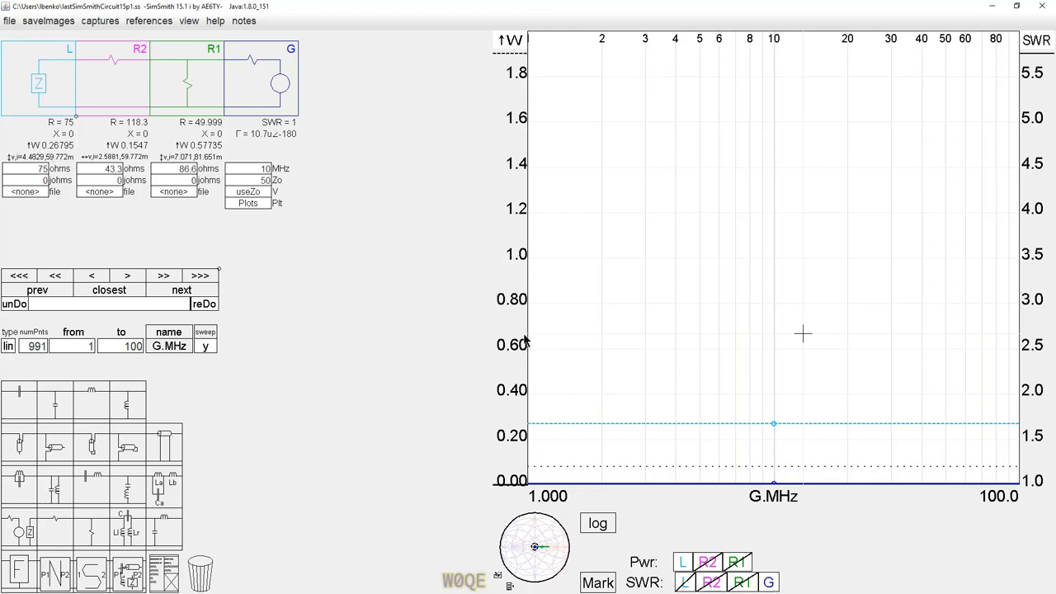
{"action": "left_click", "coordinate": [514, 264]}
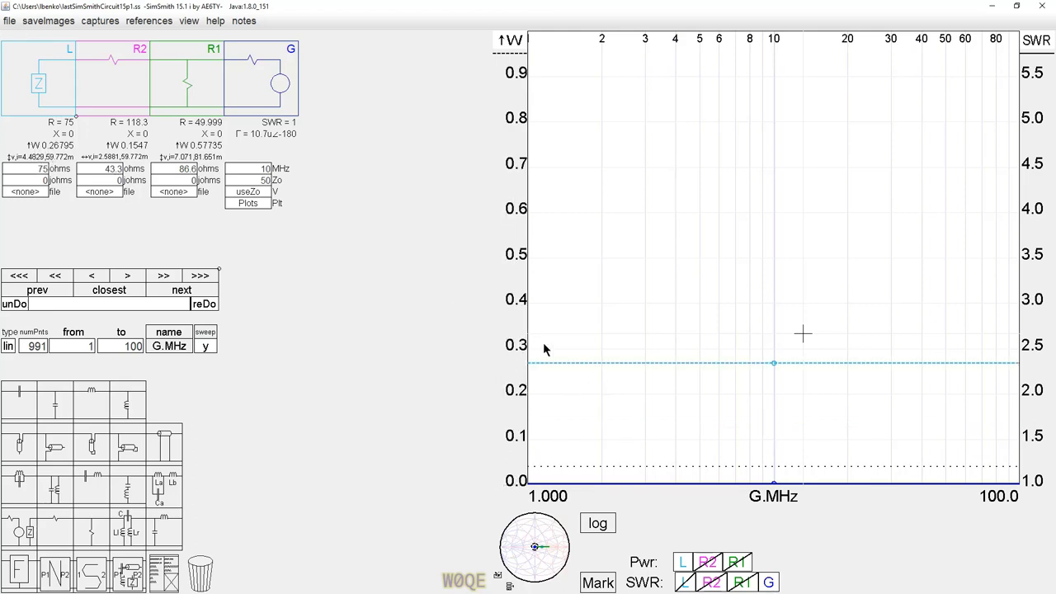
{"action": "left_click", "coordinate": [777, 364]}
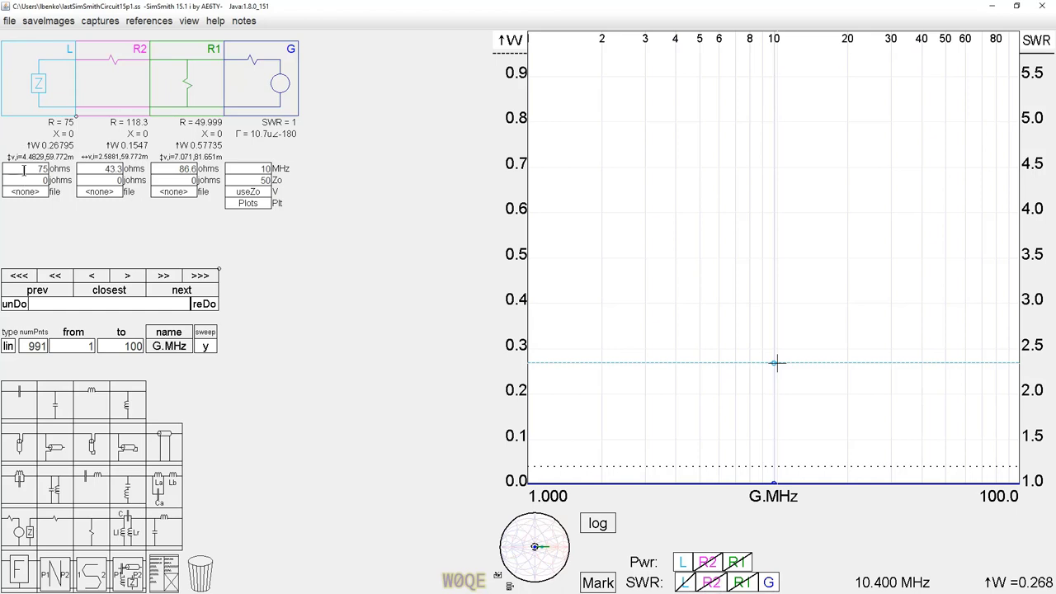
Set Zo to 75 ohms and the load resistance to 50 ohms
{"action": "double_click", "coordinate": [257, 180]}
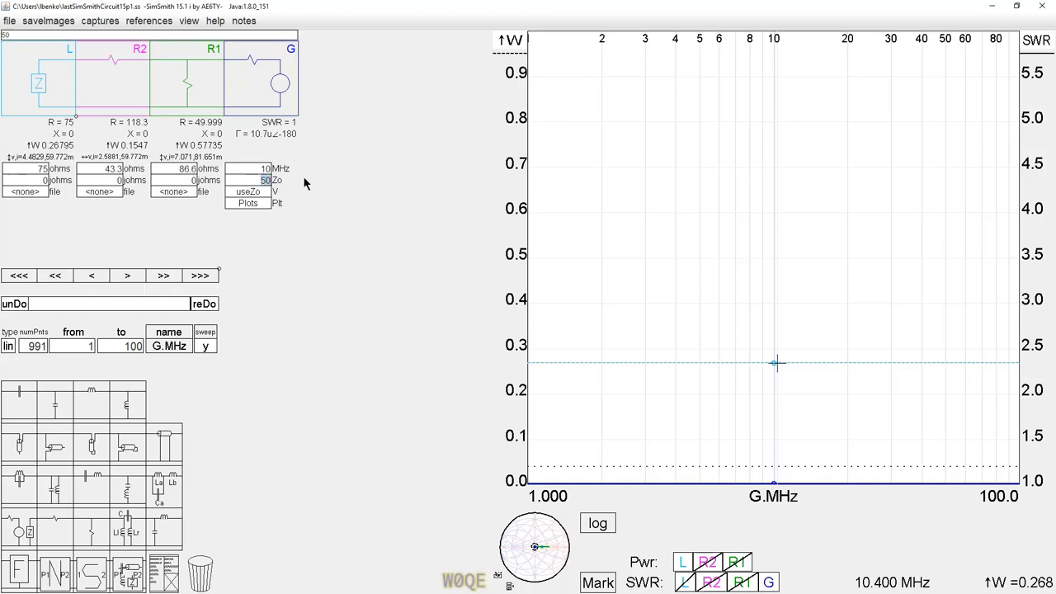
{"action": "type", "text": "75"}
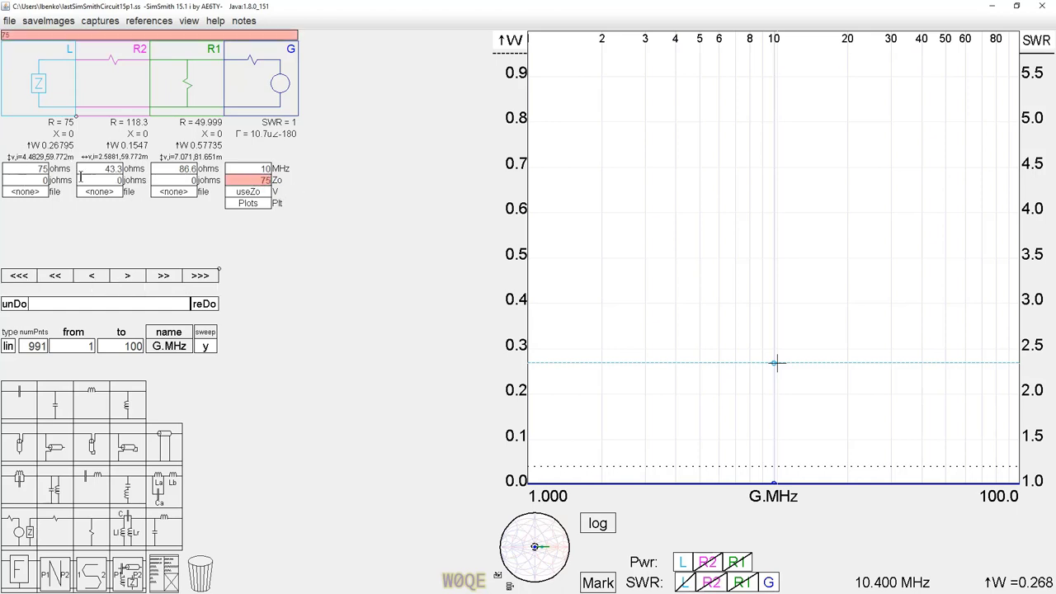
{"action": "key", "text": "Tab"}
{"action": "type", "text": "50"}
{"action": "key", "text": "Return"}
Move the 86.6-ohm shunt resistor beside the load and mark the trace at 7.5 MHz
{"action": "left_click_drag", "start_coordinate": [181, 83], "coordinate": [111, 95]}
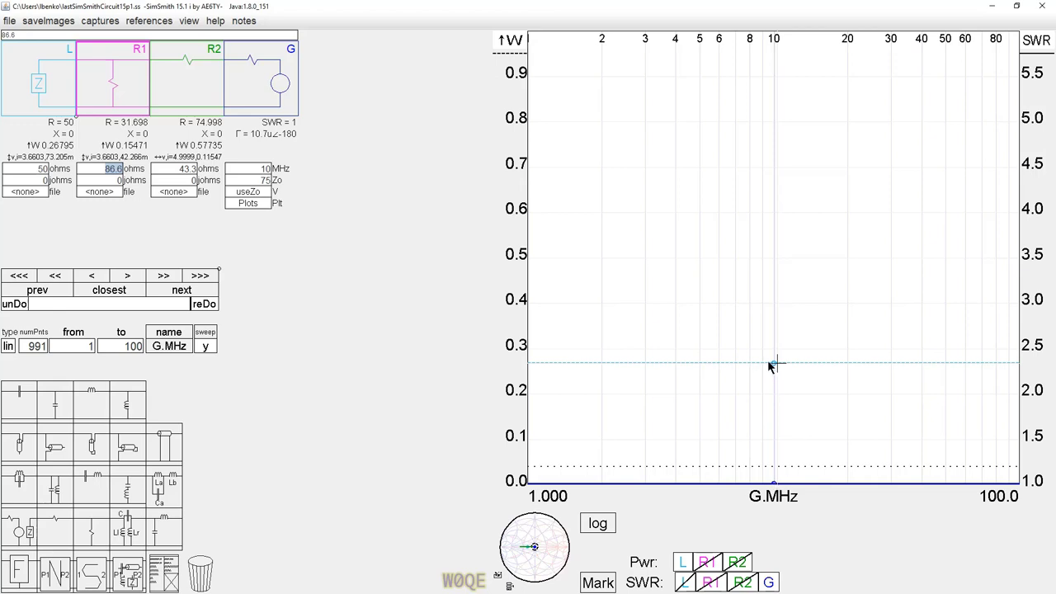
{"action": "left_click", "coordinate": [38, 63]}
{"action": "left_click", "coordinate": [743, 363]}
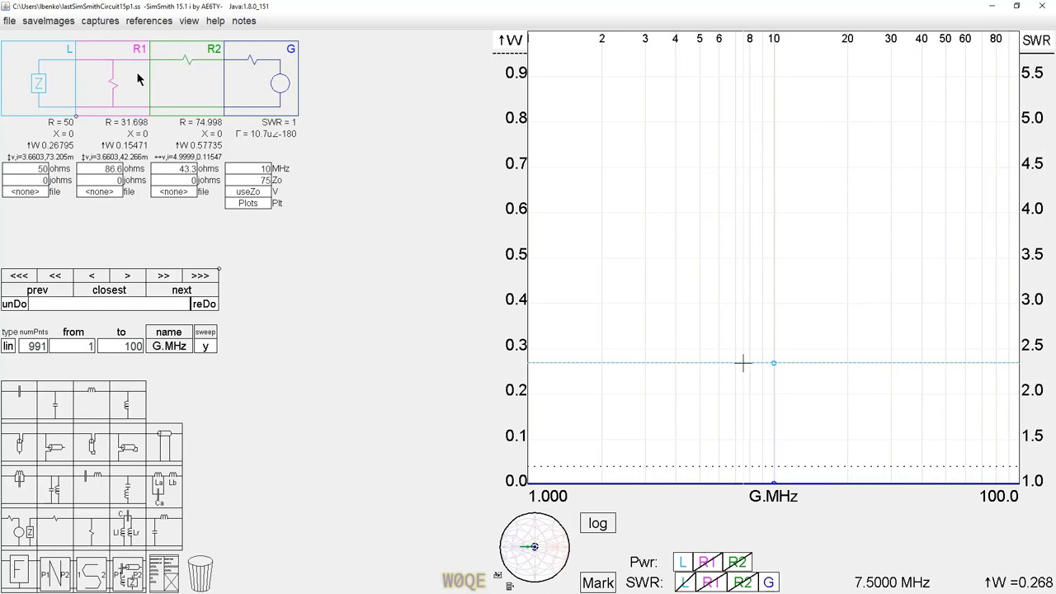
Restore the 75-ohm load and set Zo back to 50 ohms
{"action": "double_click", "coordinate": [32, 168]}
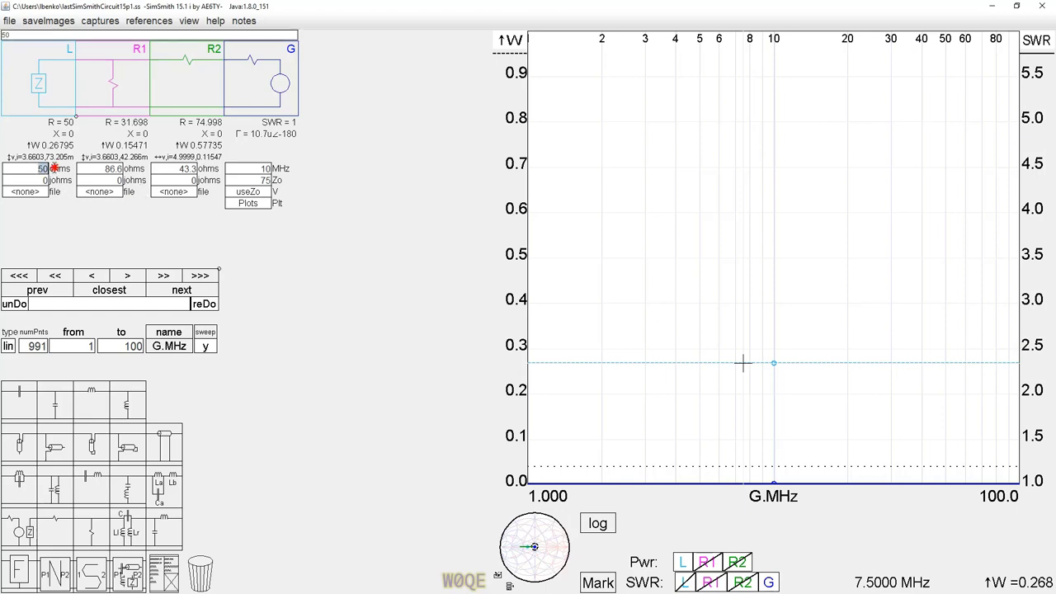
{"action": "left_click", "coordinate": [249, 192]}
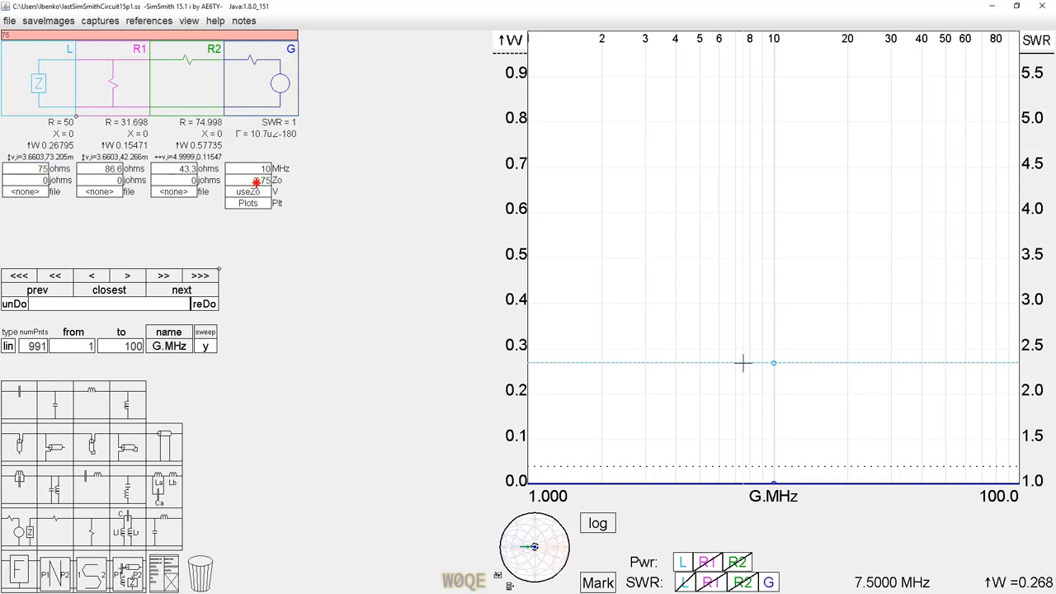
{"action": "type", "text": "50"}
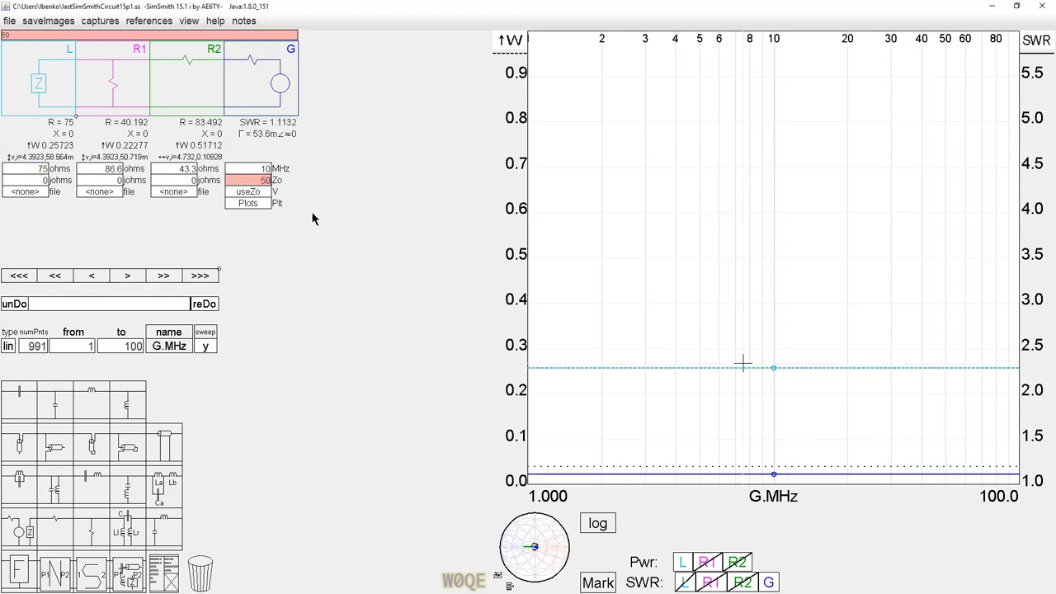
{"action": "key", "text": "Return"}
Delete both resistors and insert a coupled-inductor network in their place
{"action": "key", "text": "Delete"}
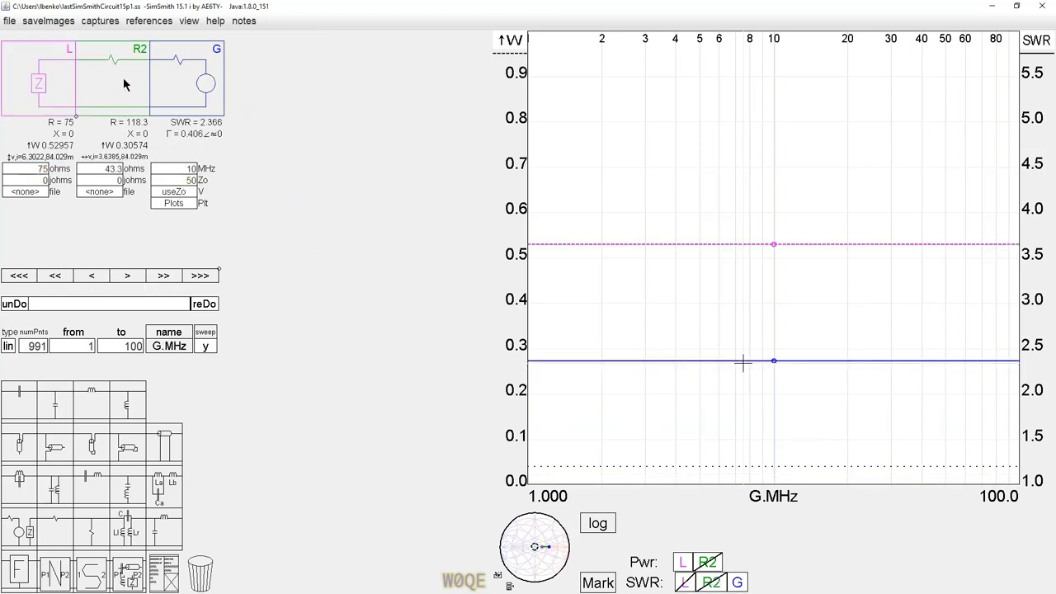
{"action": "key", "text": "Delete"}
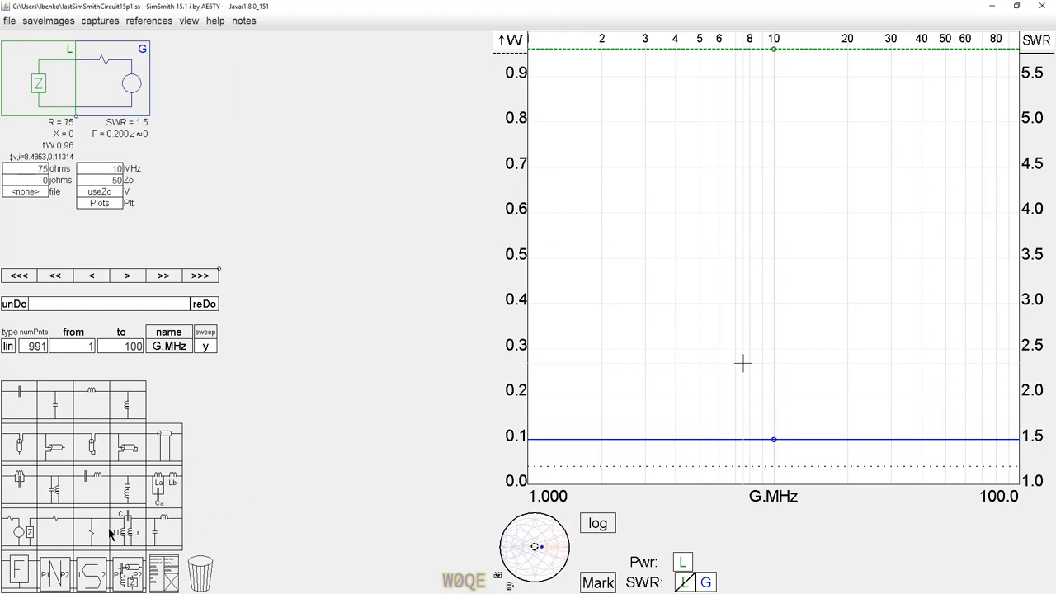
{"action": "left_click_drag", "start_coordinate": [129, 542], "coordinate": [114, 90]}
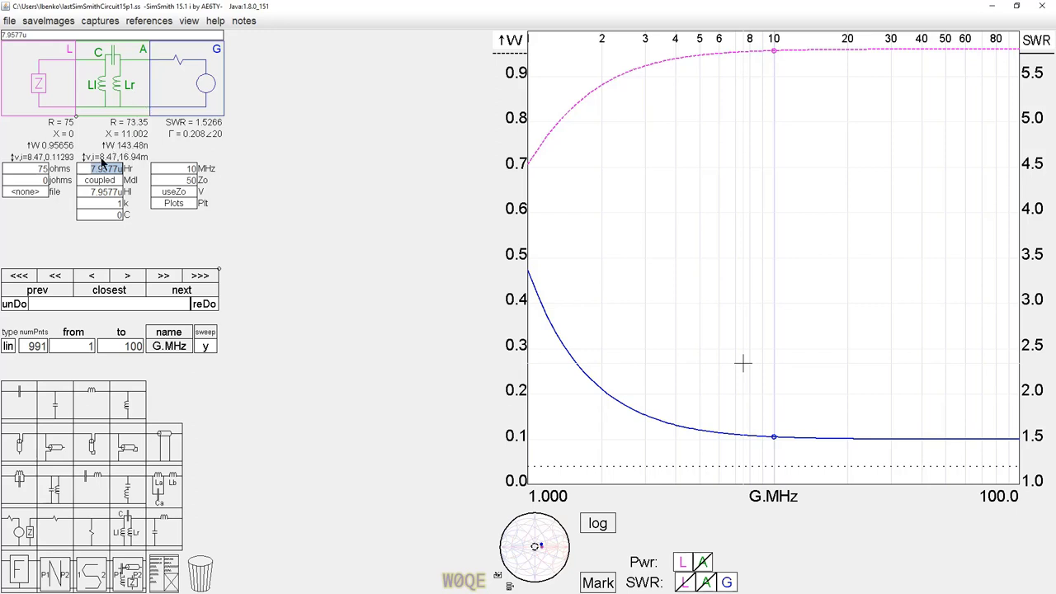
Set Hr to 20u and scroll the Hl inductance up to about 30u
{"action": "type", "text": "20u"}
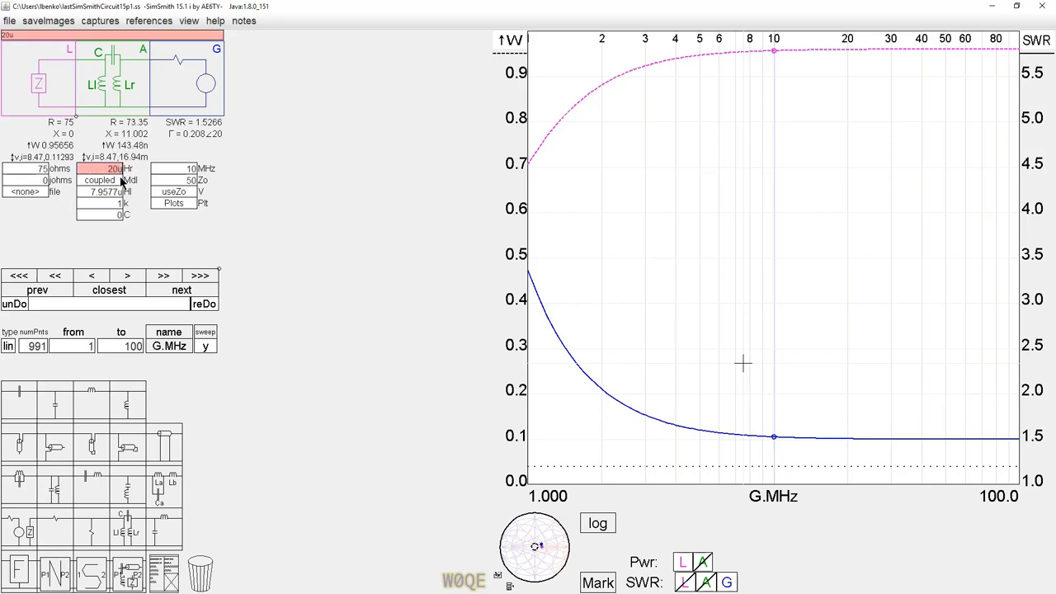
{"action": "key", "text": "Return"}
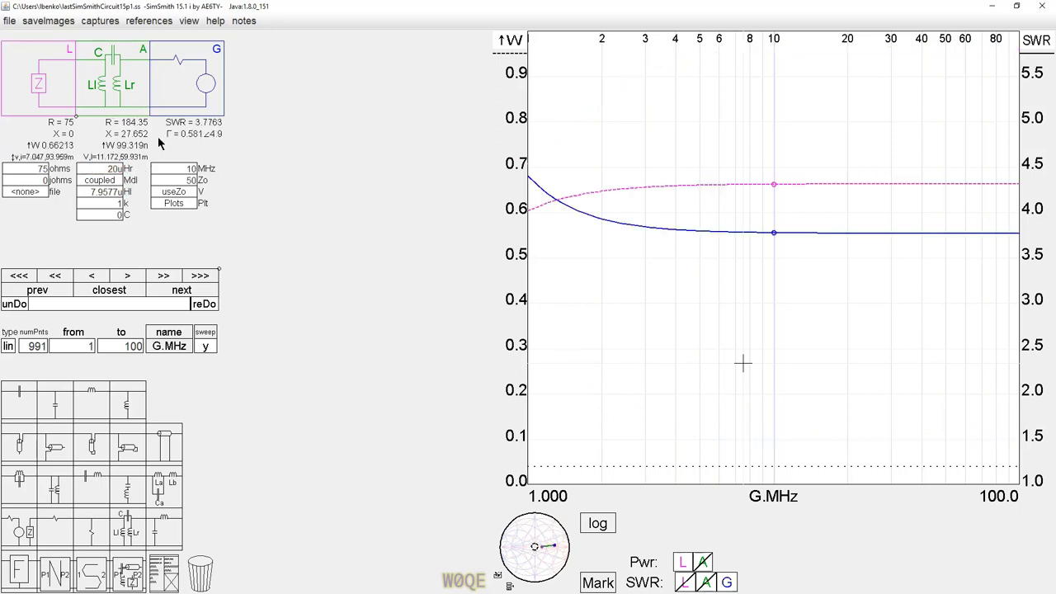
{"action": "left_click", "coordinate": [97, 192]}
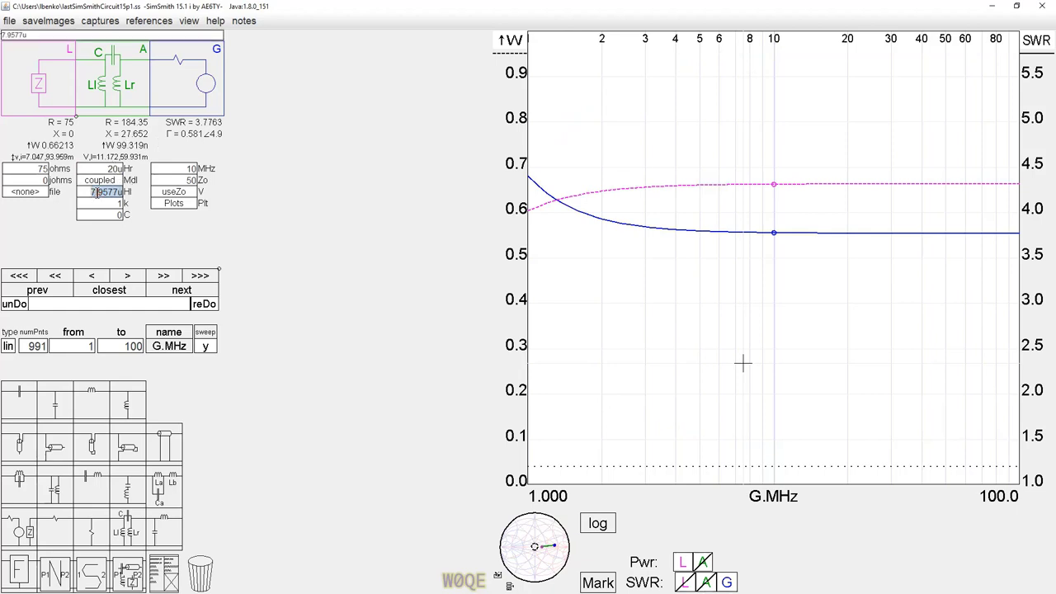
{"action": "scroll", "coordinate": [743, 363], "scroll_direction": "up", "scroll_amount": 4}
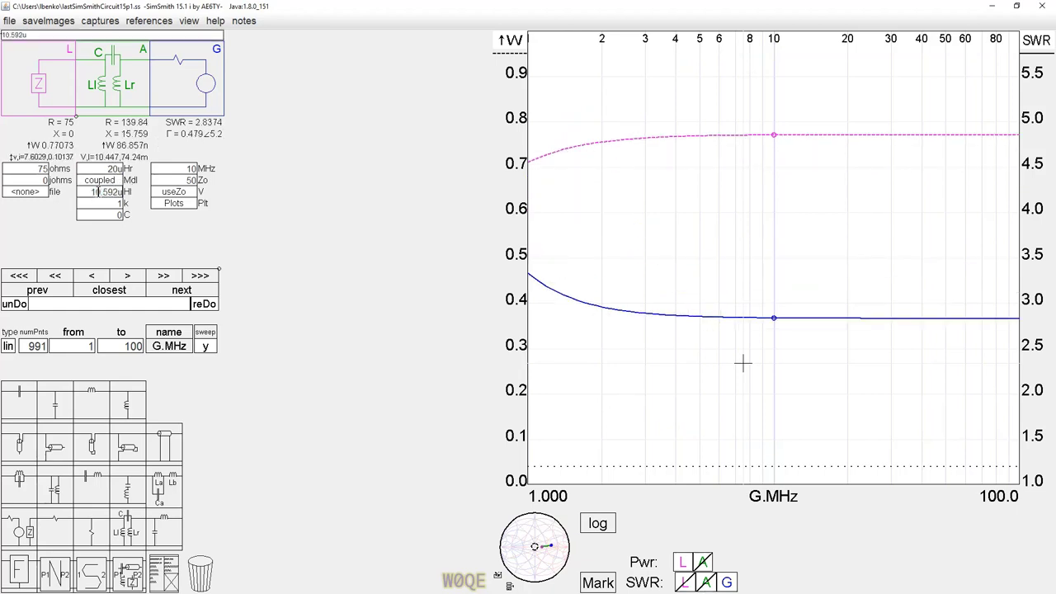
{"action": "scroll", "coordinate": [743, 363], "scroll_direction": "up", "scroll_amount": 1}
{"action": "scroll", "coordinate": [742, 363], "scroll_direction": "up", "scroll_amount": 1}
{"action": "scroll", "coordinate": [743, 363], "scroll_direction": "up", "scroll_amount": 1}
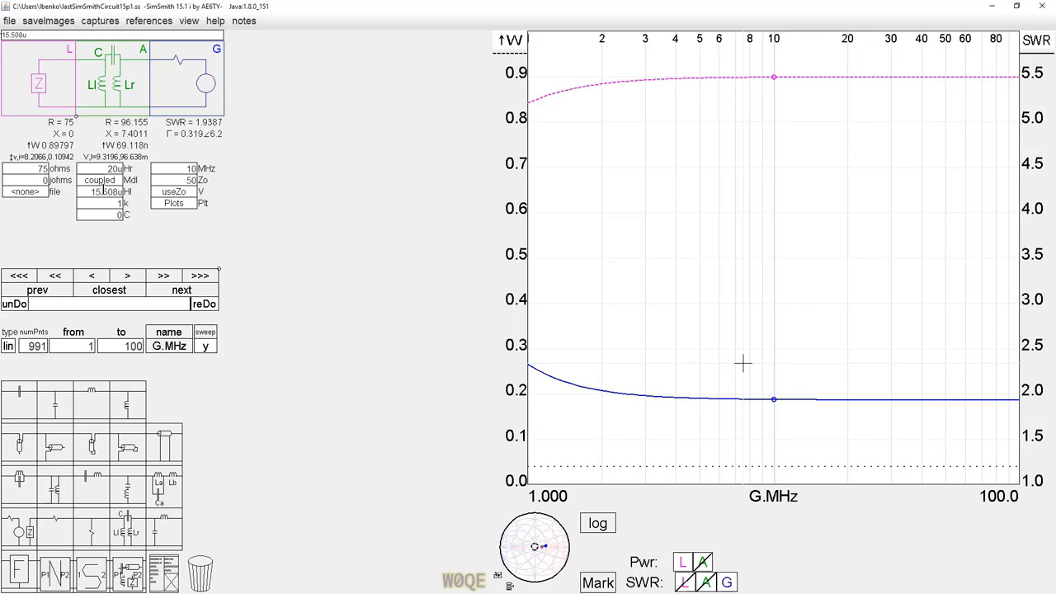
{"action": "scroll", "coordinate": [743, 363], "scroll_direction": "up", "scroll_amount": 2}
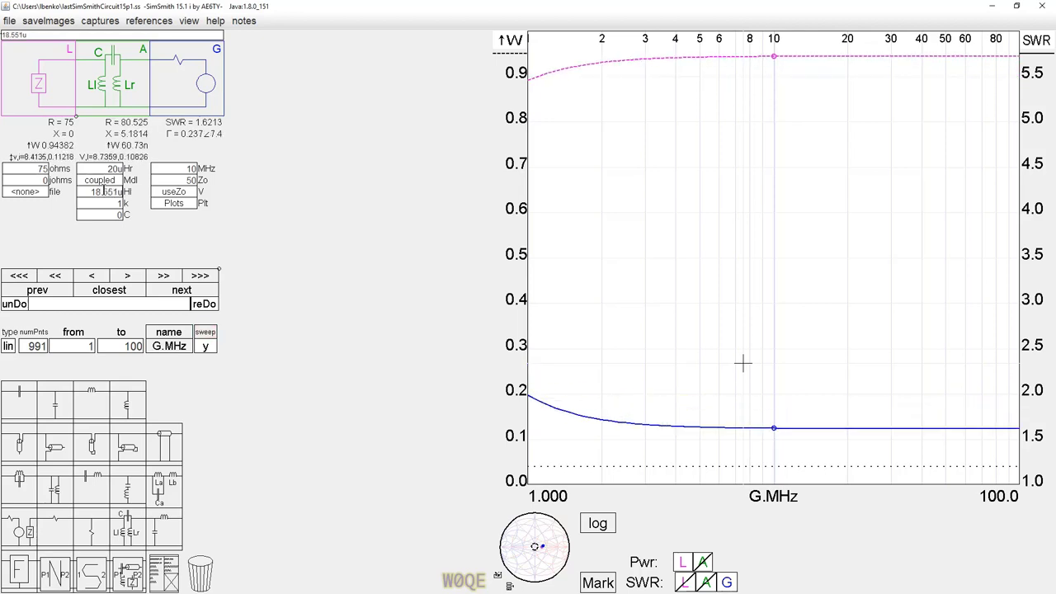
{"action": "scroll", "coordinate": [742, 363], "scroll_direction": "up", "scroll_amount": 4}
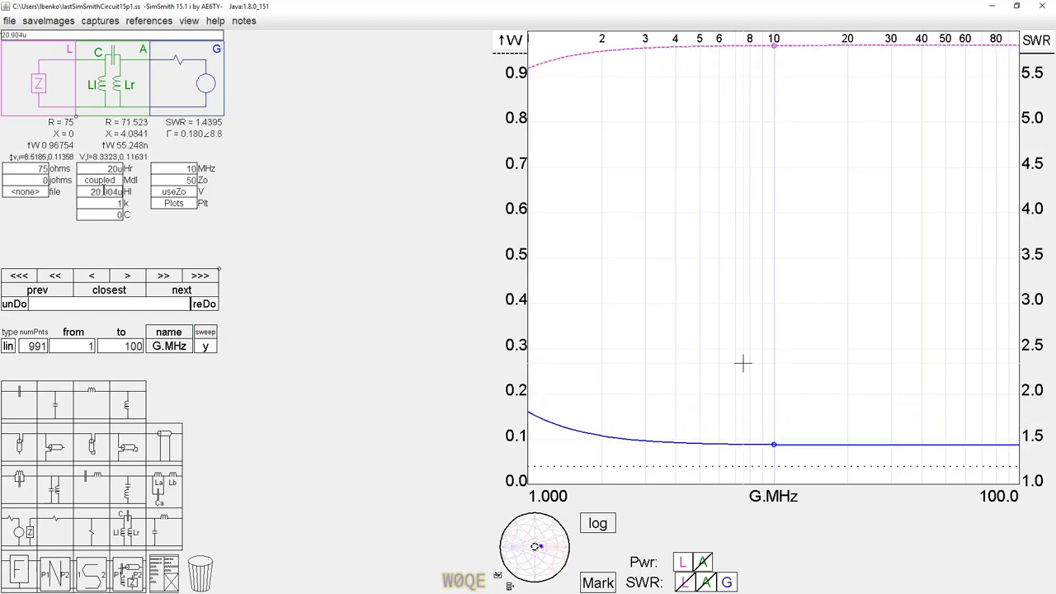
{"action": "scroll", "coordinate": [742, 363], "scroll_direction": "up", "scroll_amount": 6}
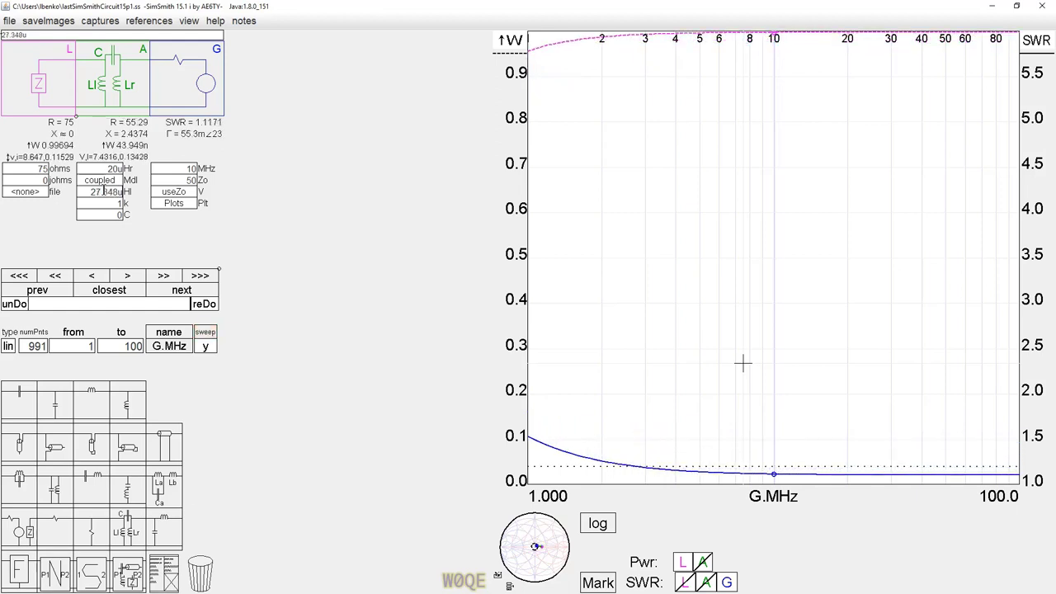
{"action": "scroll", "coordinate": [742, 363], "scroll_direction": "up", "scroll_amount": 3}
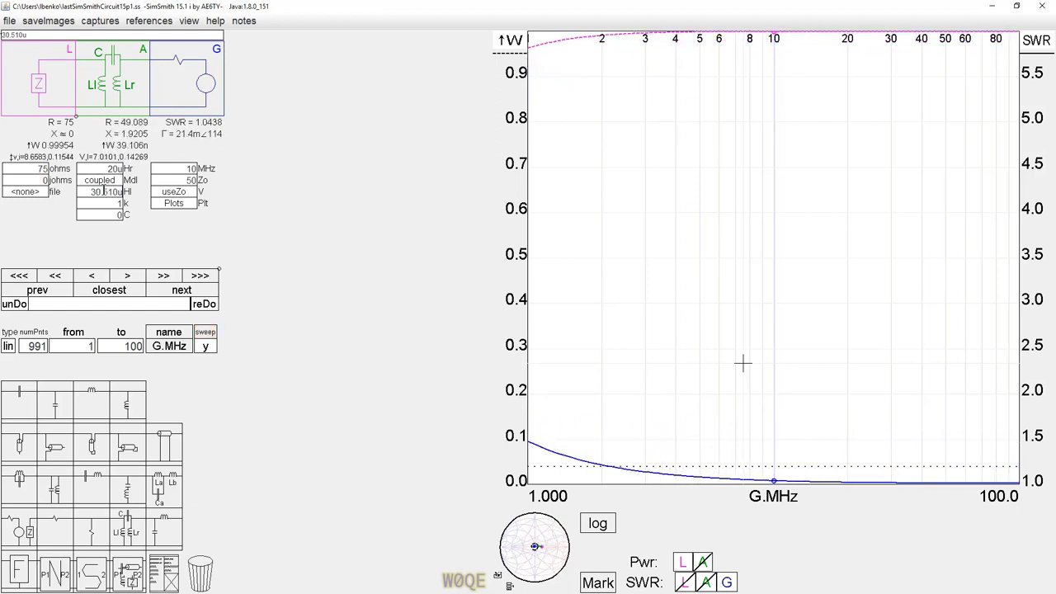
{"action": "scroll", "coordinate": [742, 363], "scroll_direction": "down", "scroll_amount": 1}
{"action": "scroll", "coordinate": [743, 363], "scroll_direction": "down", "scroll_amount": 1}
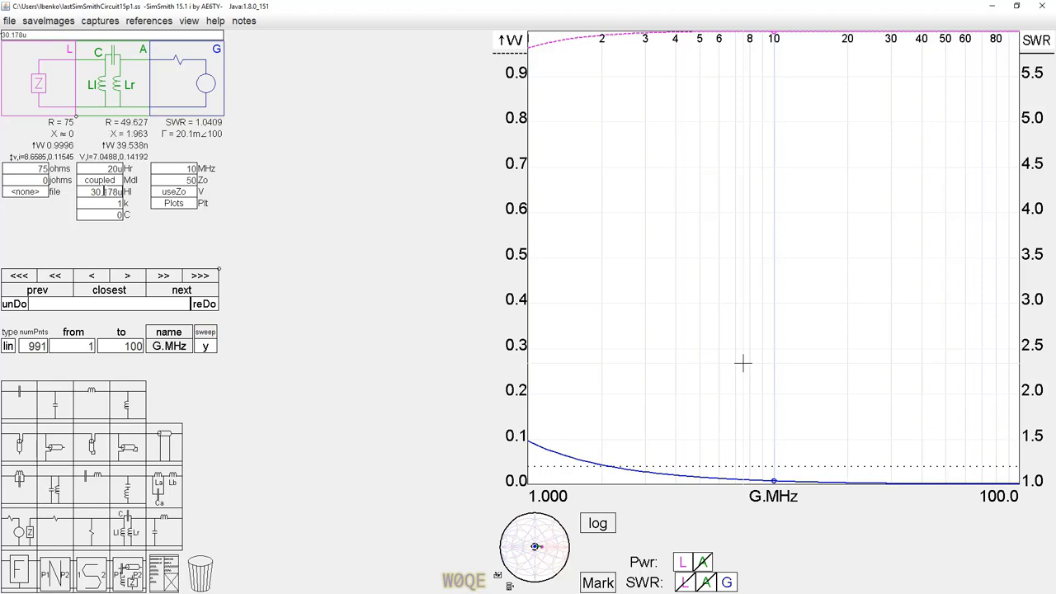
{"action": "scroll", "coordinate": [742, 363], "scroll_direction": "down", "scroll_amount": 1}
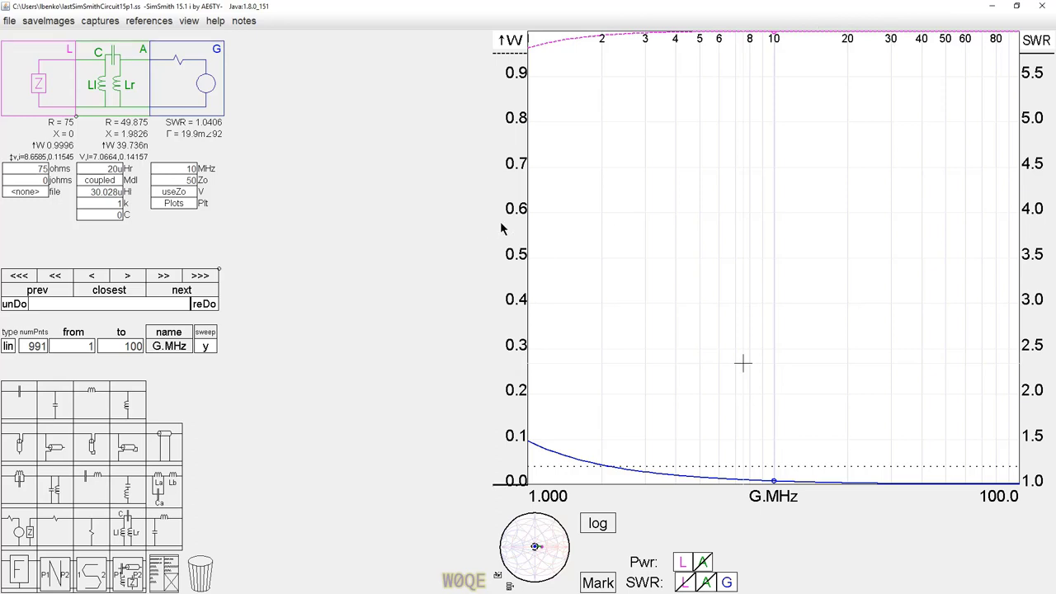
{"action": "scroll", "coordinate": [505, 231], "scroll_direction": "up", "scroll_amount": 1}
{"action": "scroll", "coordinate": [507, 231], "scroll_direction": "down", "scroll_amount": 1}
{"action": "scroll", "coordinate": [507, 231], "scroll_direction": "down", "scroll_amount": 1}
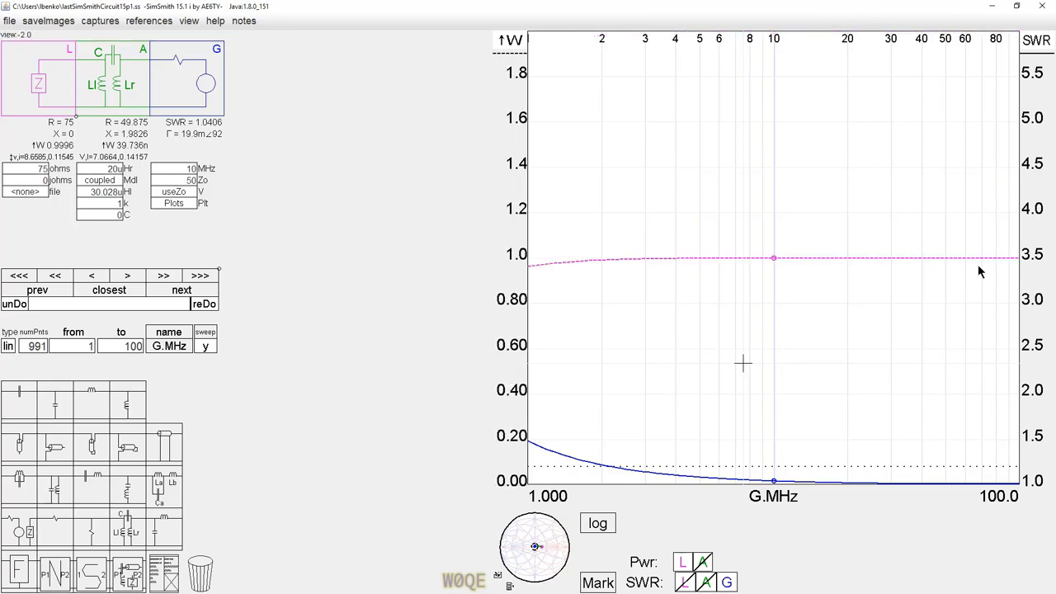
Check the power at 39.8 MHz and round Hl from 30.028u to 30.0u
{"action": "left_click", "coordinate": [923, 260]}
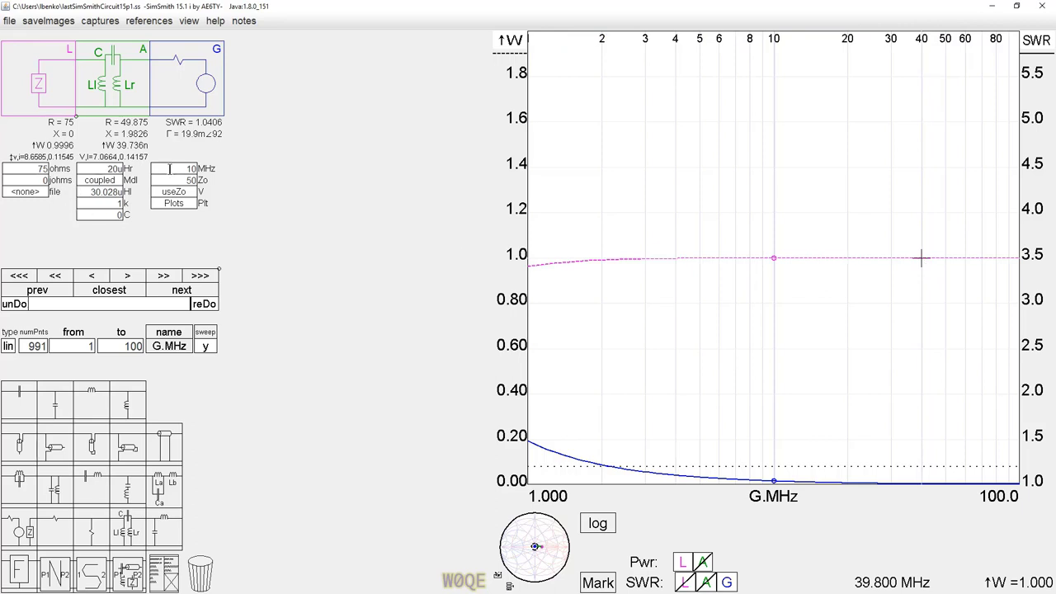
{"action": "left_click", "coordinate": [106, 194]}
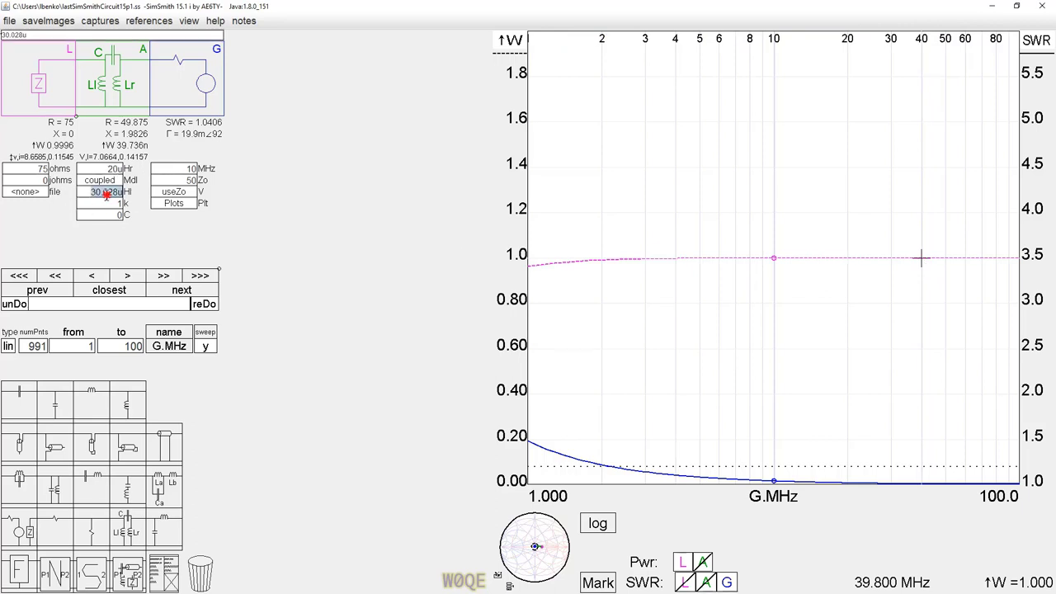
{"action": "left_click", "coordinate": [107, 195]}
{"action": "key", "text": "BackSpace"}
{"action": "key", "text": "BackSpace"}
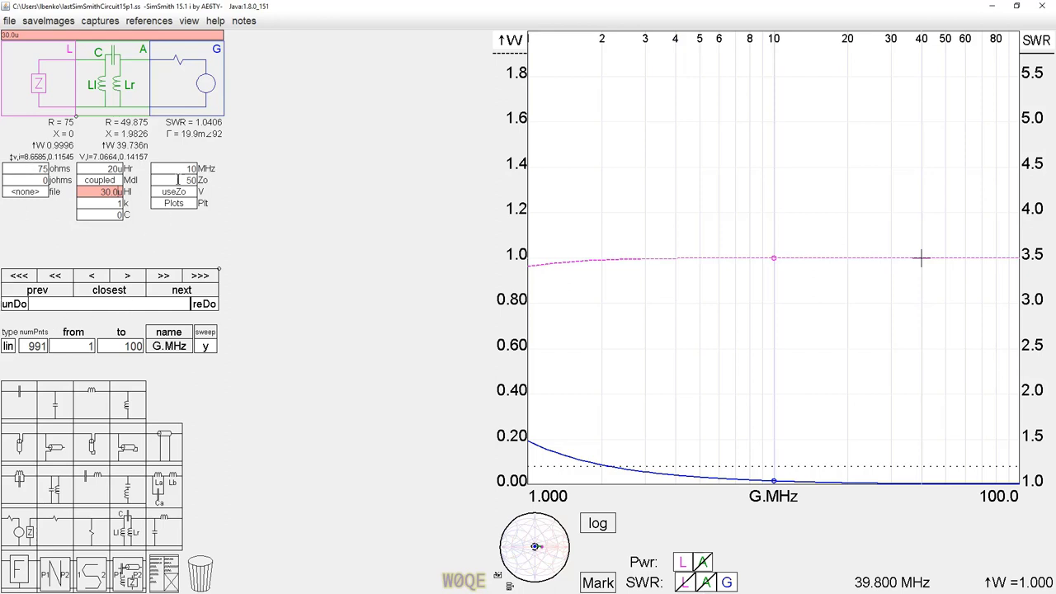
{"action": "key", "text": "Return"}
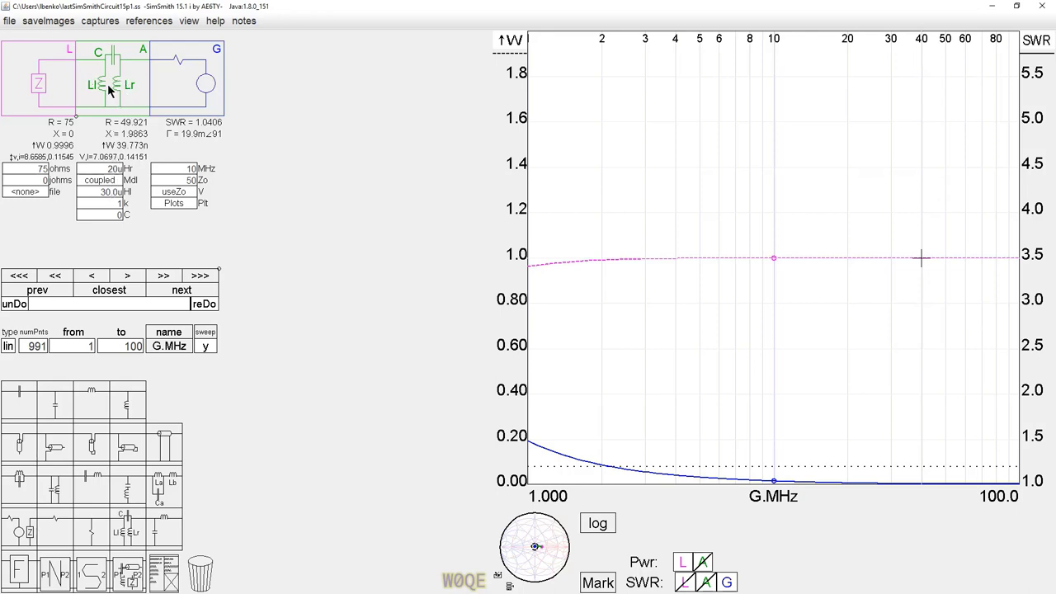
Set the coupling factor k to 0.99
{"action": "left_click", "coordinate": [114, 203]}
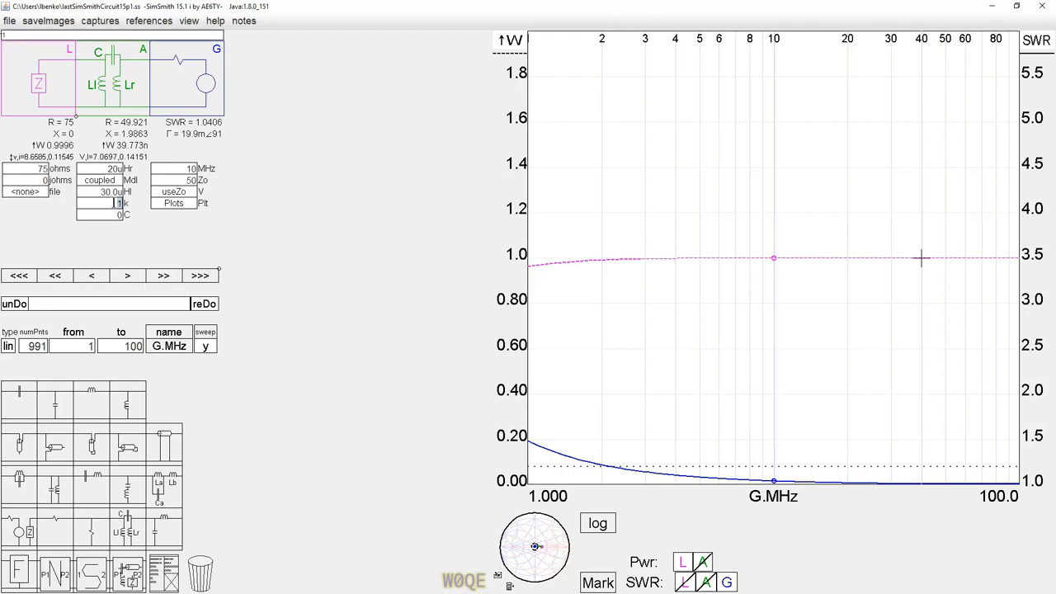
{"action": "key", "text": "BackSpace"}
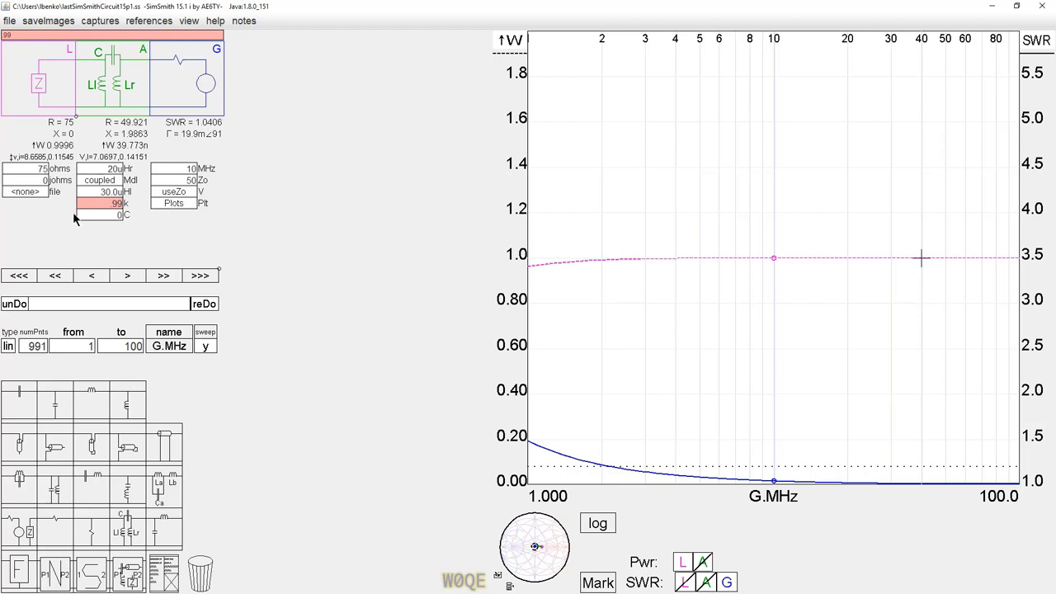
{"action": "key", "text": "Return"}
Make k step linearly in 10.0000m increments
{"action": "right_click", "coordinate": [105, 203]}
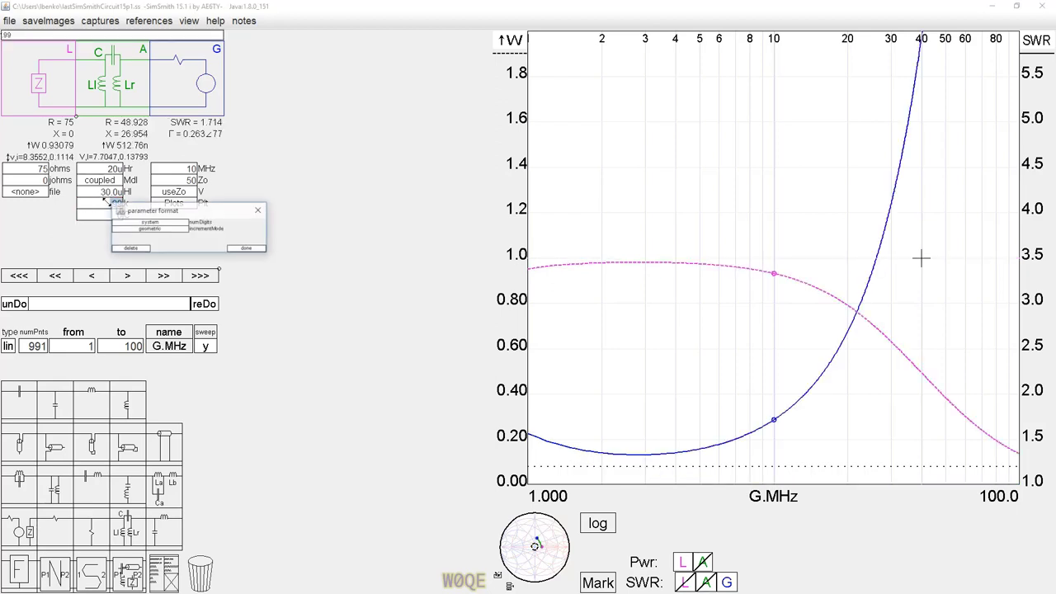
{"action": "left_click", "coordinate": [164, 230]}
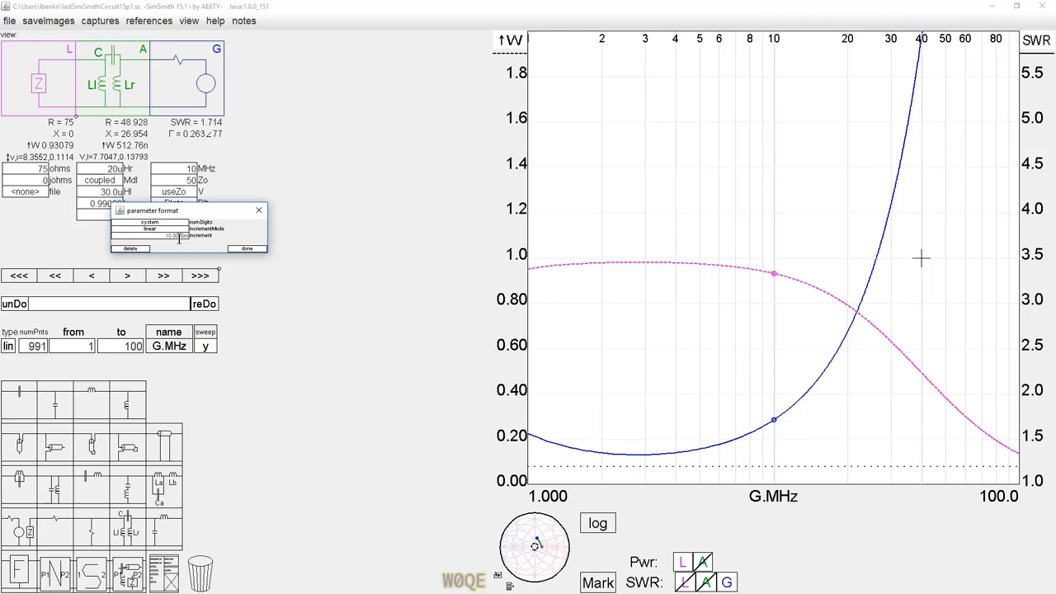
{"action": "left_click", "coordinate": [159, 237]}
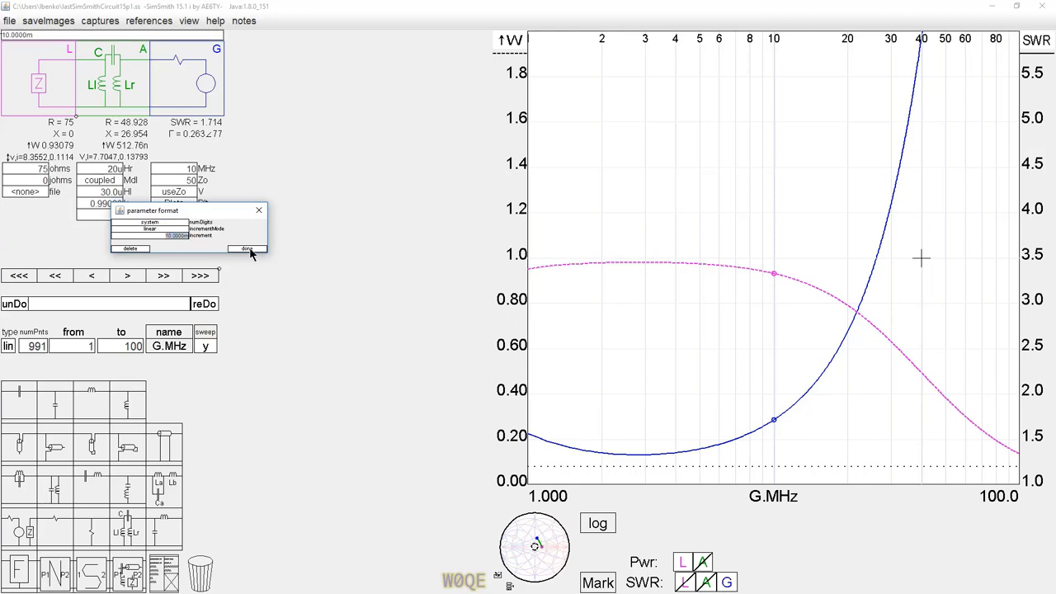
{"action": "left_click", "coordinate": [247, 249]}
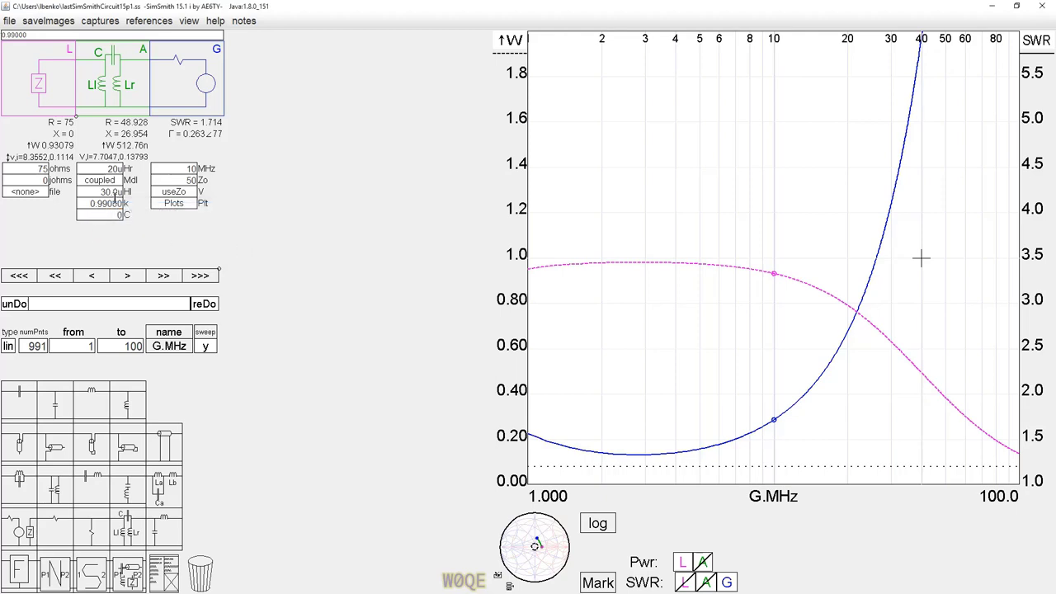
Step k upward from 0.99 through 0.997 to 0.999
{"action": "double_click", "coordinate": [105, 203]}
{"action": "key", "text": "Up"}
{"action": "key", "text": "Up"}
{"action": "key", "text": "Up"}
{"action": "key", "text": "Up"}
{"action": "key", "text": "Up"}
{"action": "key", "text": "Up"}
{"action": "key", "text": "Up"}
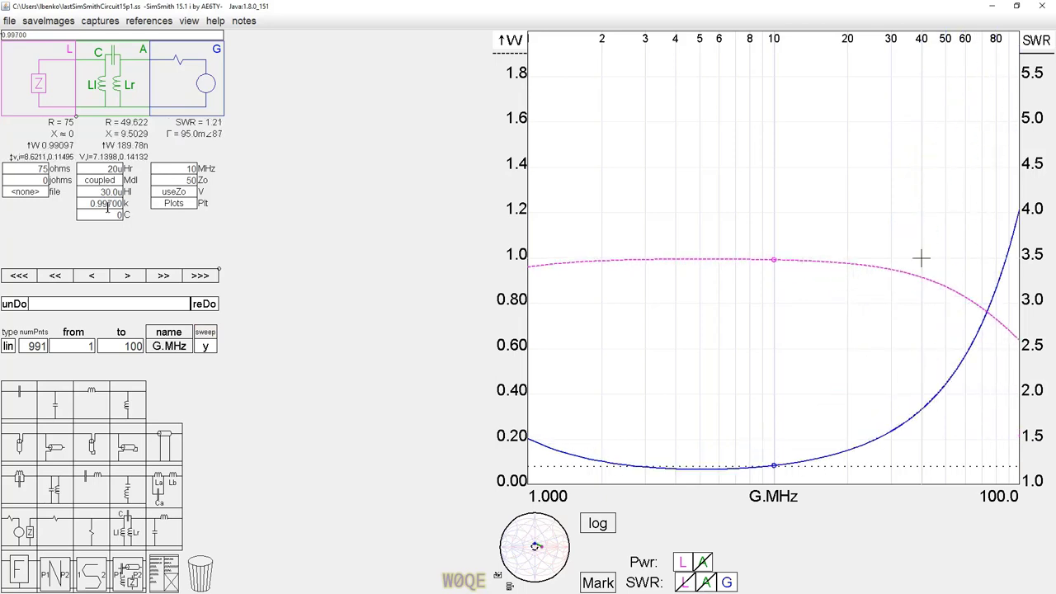
{"action": "key", "text": "Up"}
{"action": "key", "text": "Up"}
{"action": "key", "text": "Up"}
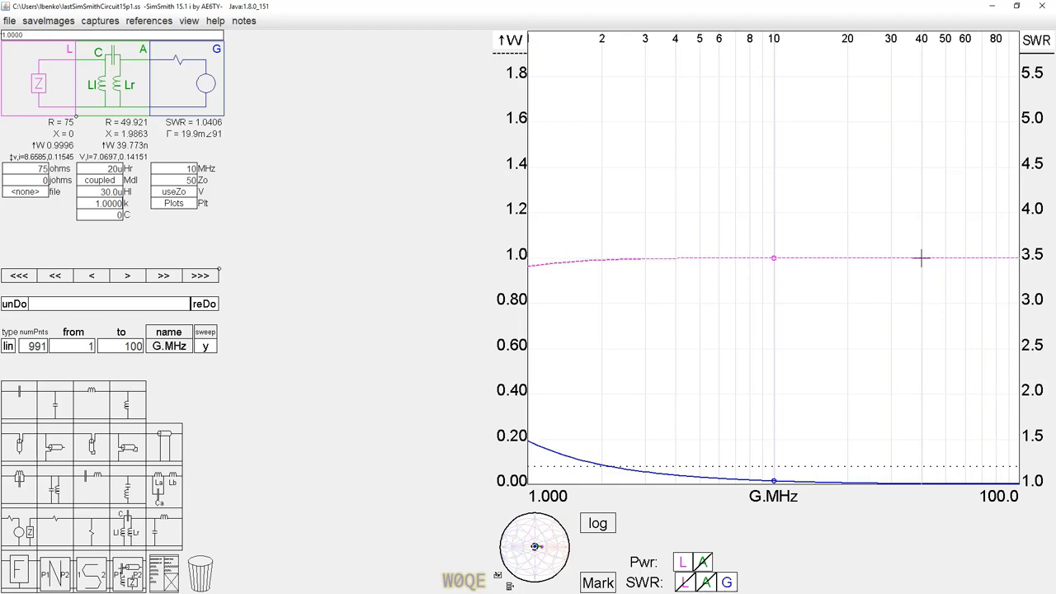
Scroll the k value down one step from 1.0000 to 0.99900
{"action": "left_click", "coordinate": [102, 203]}
{"action": "scroll", "coordinate": [97, 203], "scroll_direction": "down", "scroll_amount": 1}
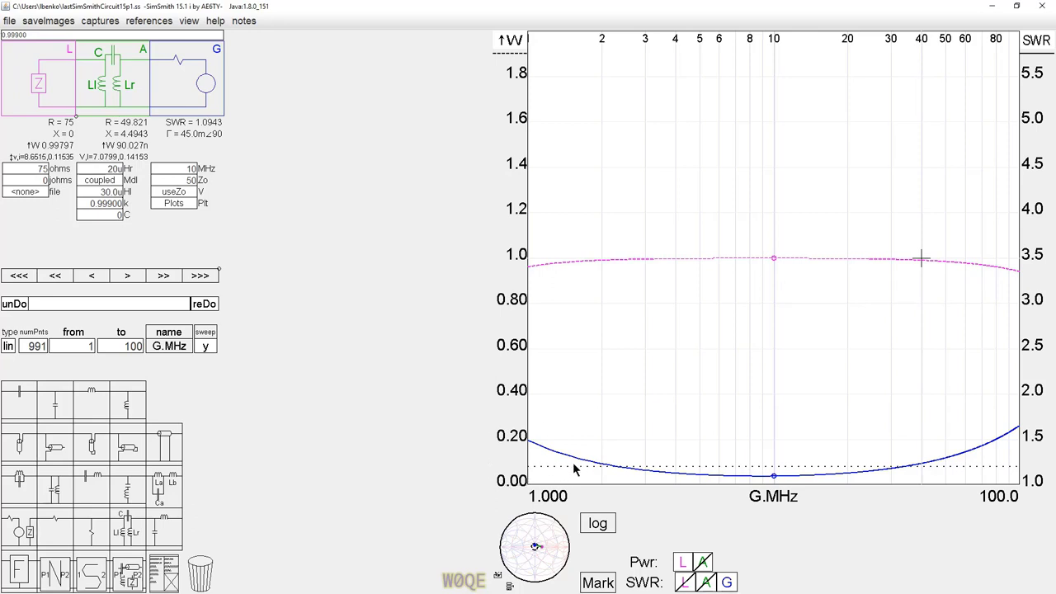
Try Hr 40u with Hl 60.0u
{"action": "left_click", "coordinate": [100, 168]}
{"action": "left_click", "coordinate": [114, 168]}
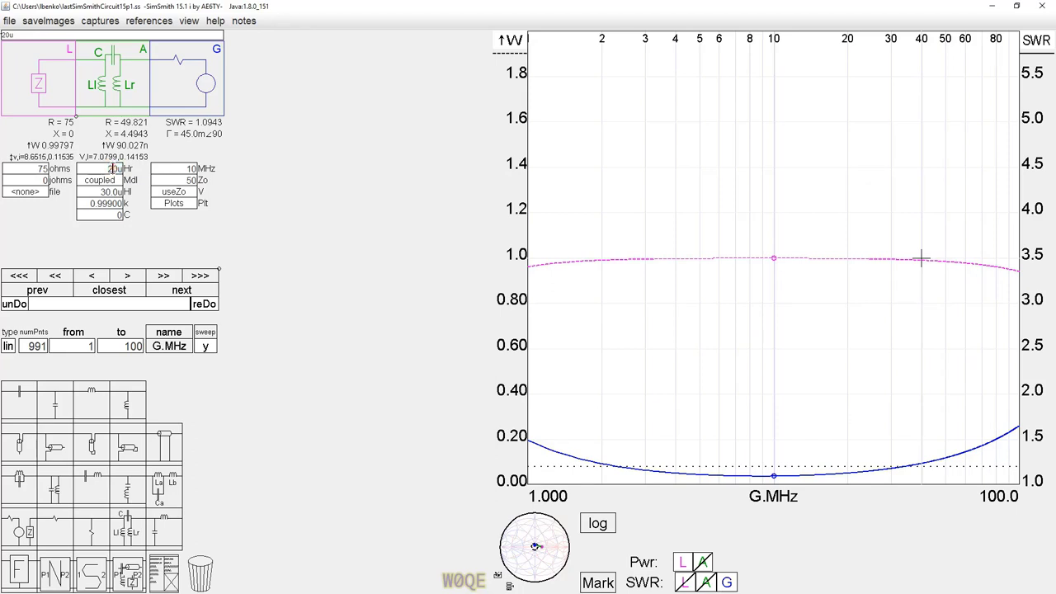
{"action": "double_click", "coordinate": [101, 170]}
{"action": "type", "text": "4"}
{"action": "double_click", "coordinate": [106, 192]}
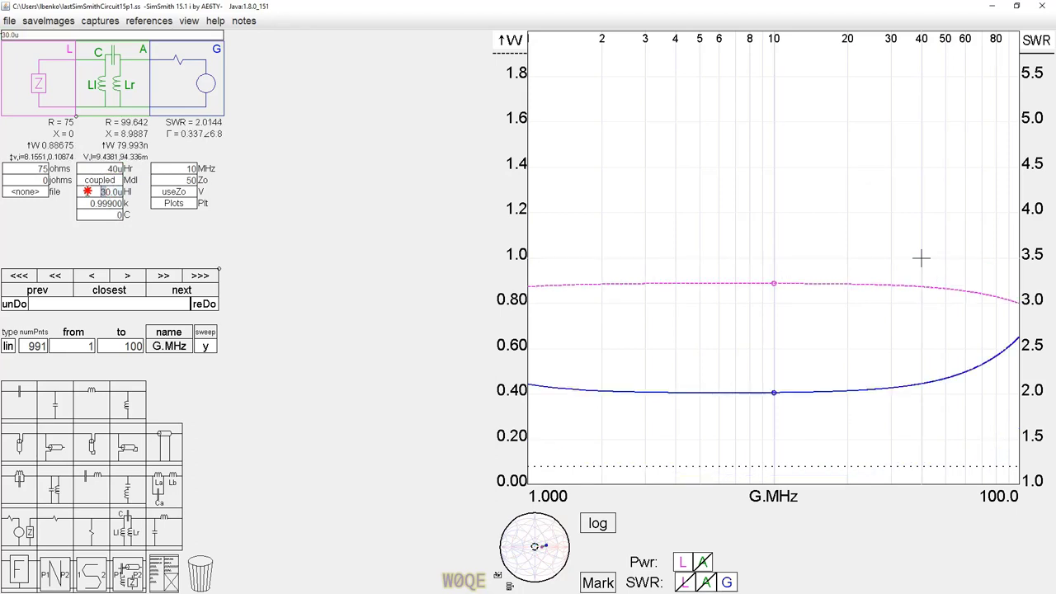
{"action": "type", "text": "6"}
{"action": "key", "text": "Return"}
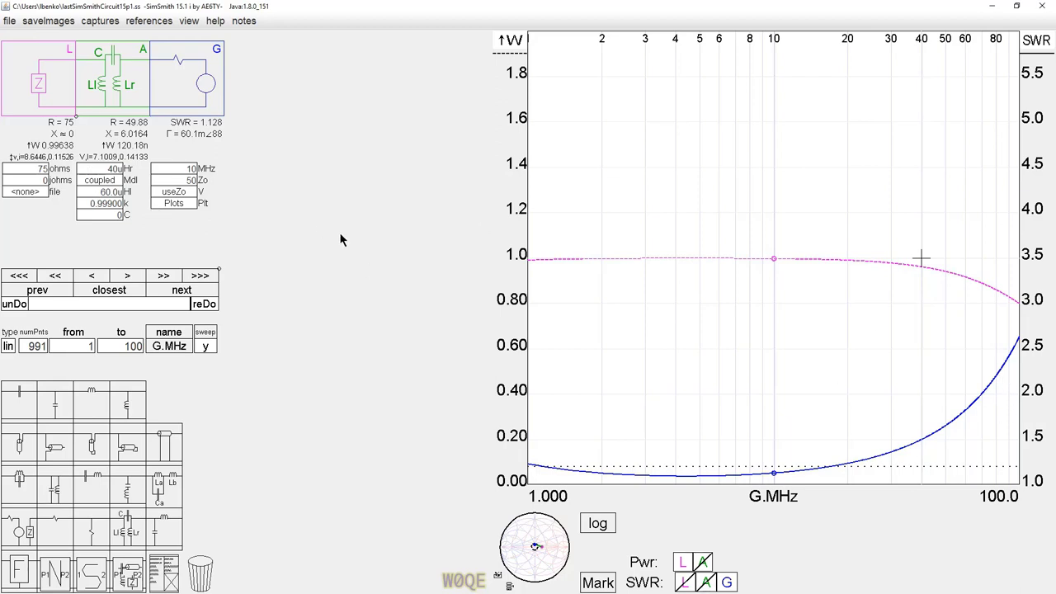
Try Hr 10u with Hl 15.0u
{"action": "left_click", "coordinate": [113, 168]}
{"action": "type", "text": "10u"}
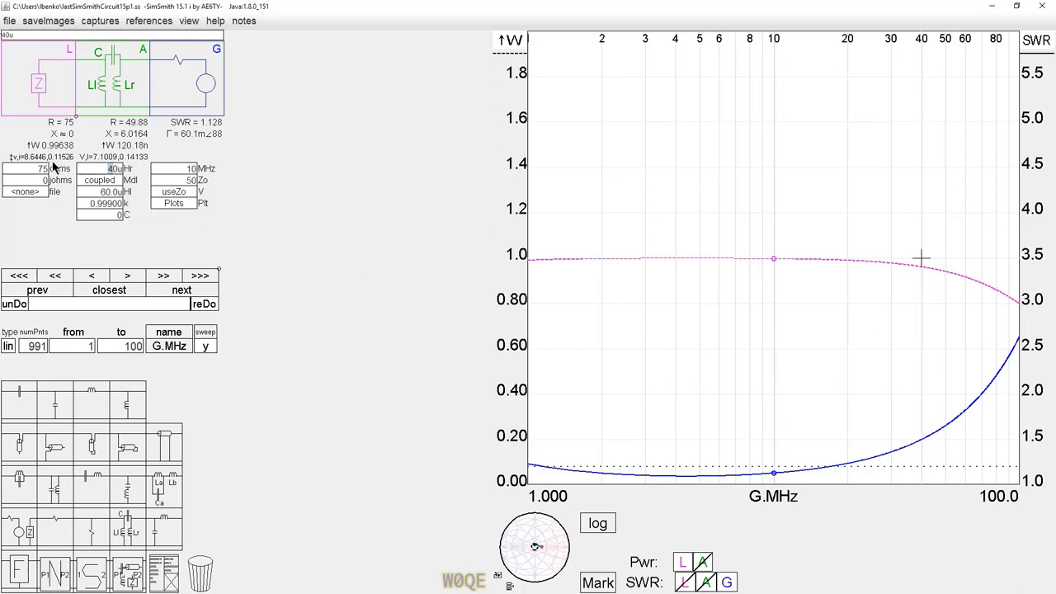
{"action": "key", "text": "Return"}
{"action": "left_click", "coordinate": [99, 191]}
{"action": "left_click_drag", "start_coordinate": [101, 191], "coordinate": [110, 192]}
{"action": "type", "text": "15"}
{"action": "key", "text": "Return"}
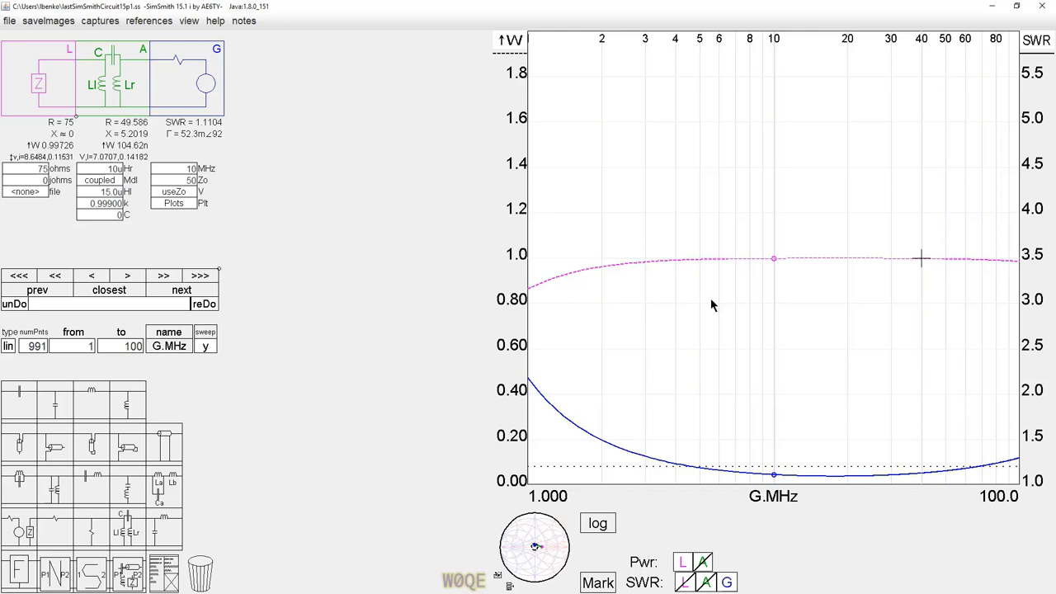
Set the inductors to Hr 20u and Hl 30u
{"action": "left_click", "coordinate": [96, 169]}
{"action": "type", "text": "2"}
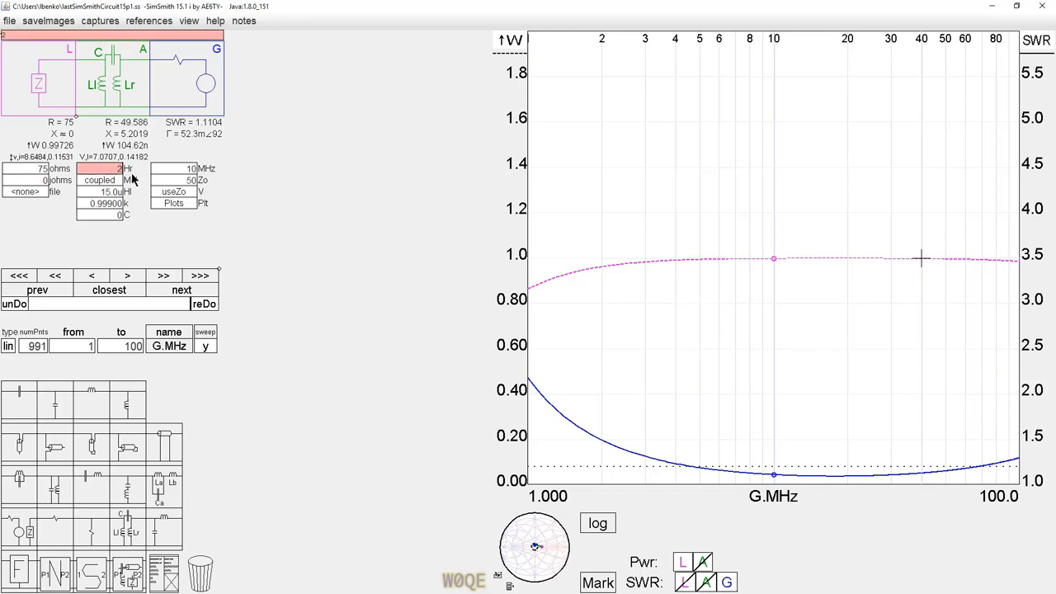
{"action": "type", "text": "0u"}
{"action": "left_click", "coordinate": [97, 192]}
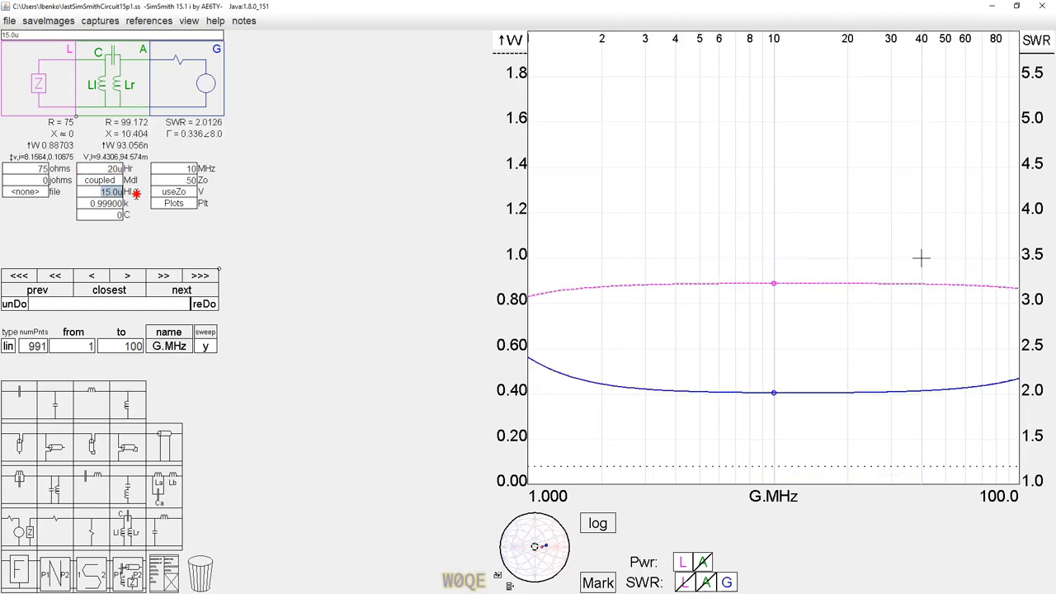
{"action": "type", "text": "30u"}
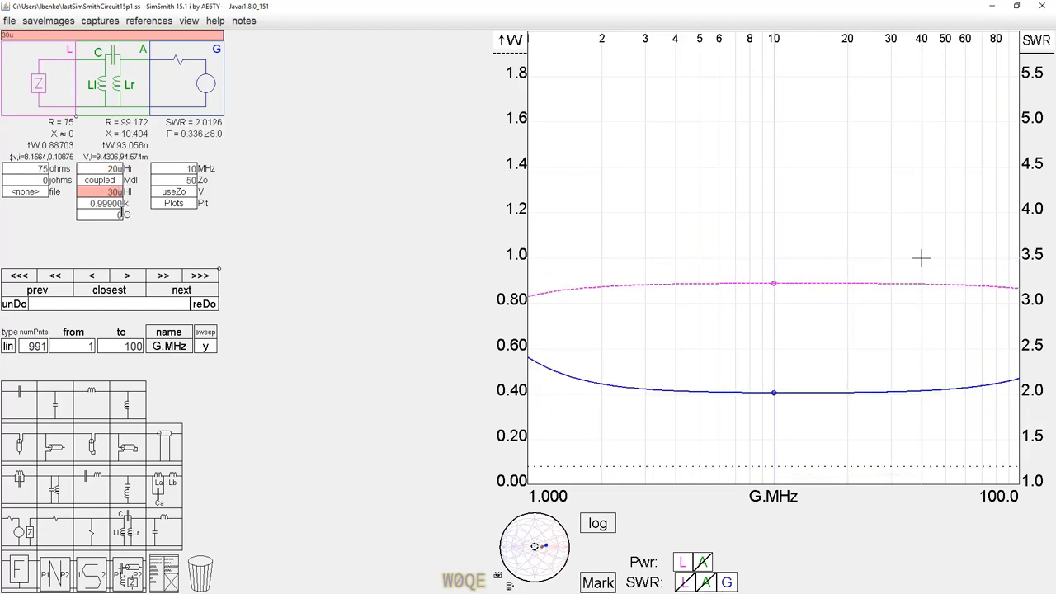
{"action": "key", "text": "Return"}
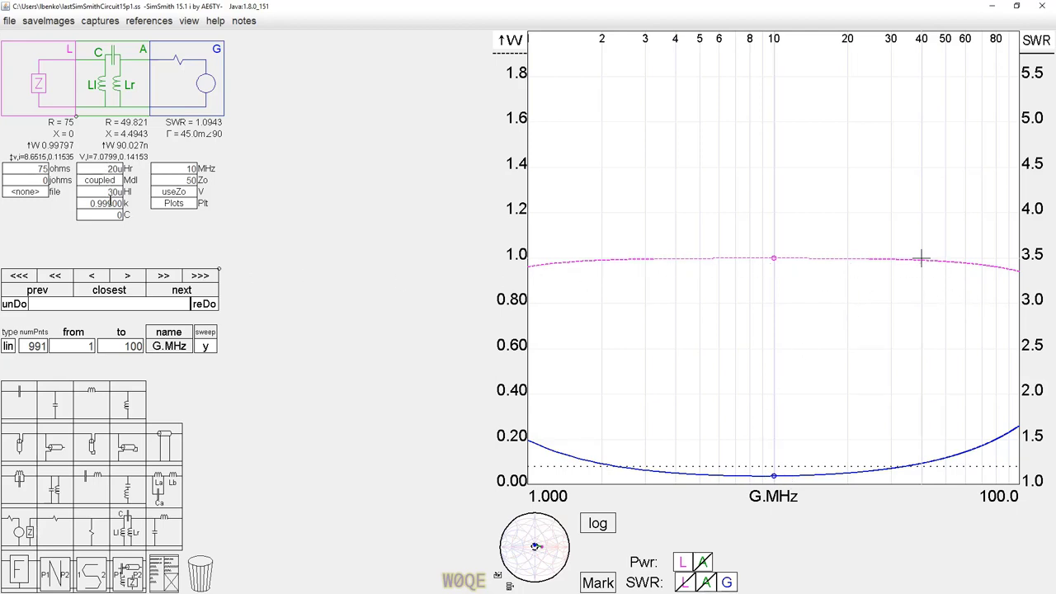
Lower the coupling coefficient k to 0.995
{"action": "left_click", "coordinate": [115, 204]}
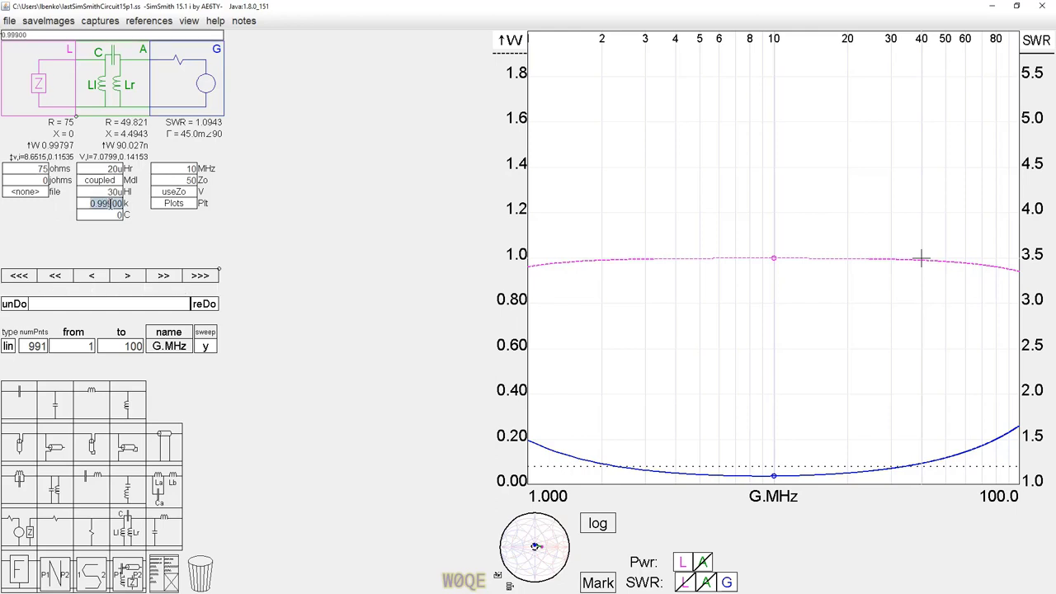
{"action": "left_click", "coordinate": [112, 204]}
{"action": "key", "text": "BackSpace"}
{"action": "type", "text": "5"}
{"action": "key", "text": "Return"}
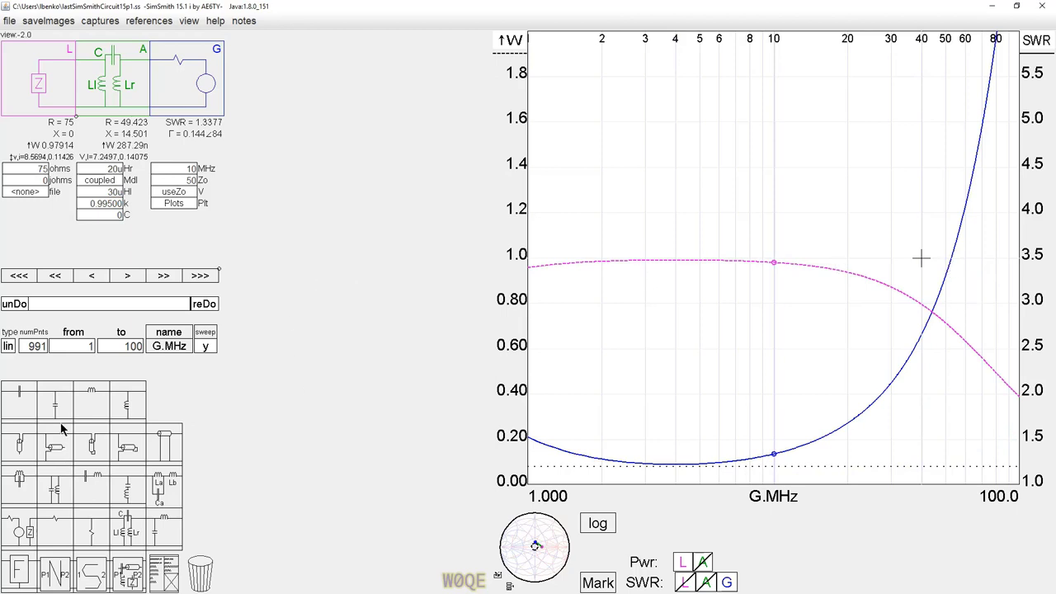
Add shunt capacitor C1 between A and G and shunt capacitor C2 between L and A
{"action": "left_click", "coordinate": [59, 398]}
{"action": "left_click_drag", "start_coordinate": [59, 399], "coordinate": [181, 80]}
{"action": "left_click_drag", "start_coordinate": [59, 408], "coordinate": [92, 90]}
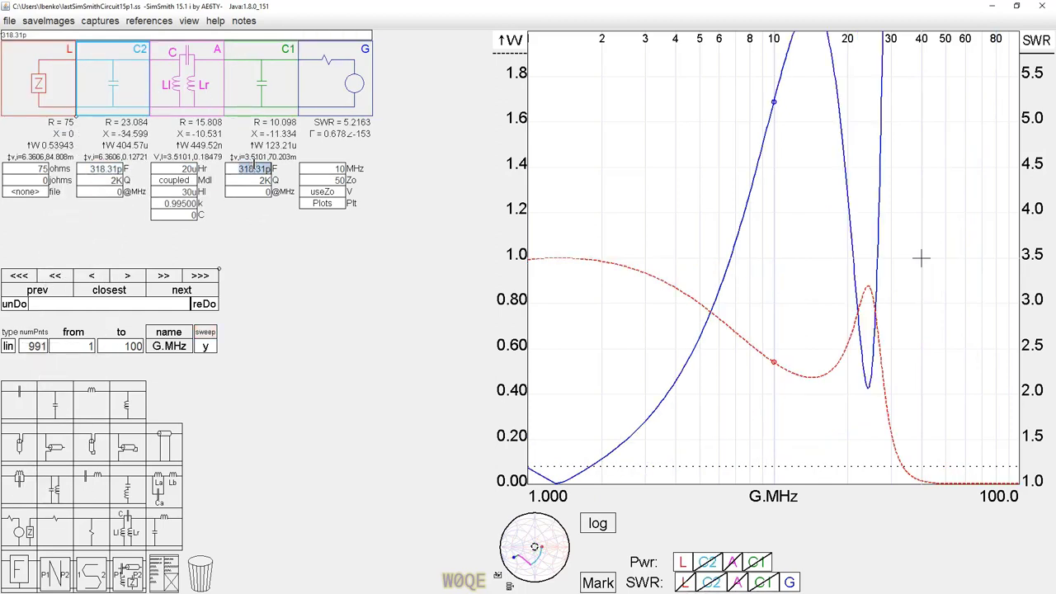
Tune the shunt capacitor values by scrolling until SWR reaches about 1.01
{"action": "scroll", "coordinate": [253, 165], "scroll_direction": "down", "scroll_amount": 8}
{"action": "scroll", "coordinate": [254, 165], "scroll_direction": "down", "scroll_amount": 12}
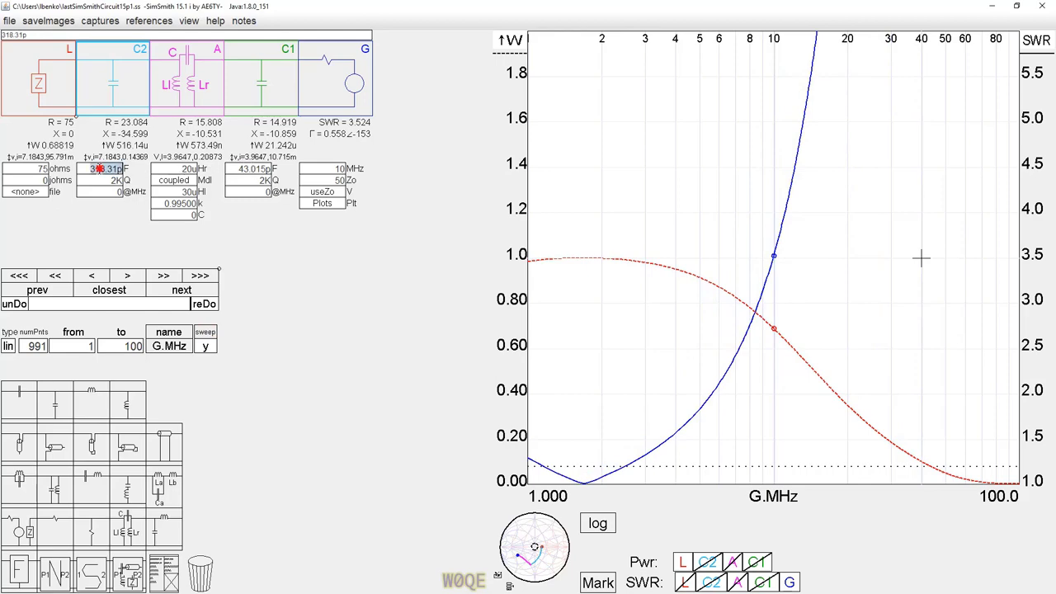
{"action": "scroll", "coordinate": [108, 168], "scroll_direction": "down", "scroll_amount": 12}
{"action": "scroll", "coordinate": [109, 168], "scroll_direction": "down", "scroll_amount": 5}
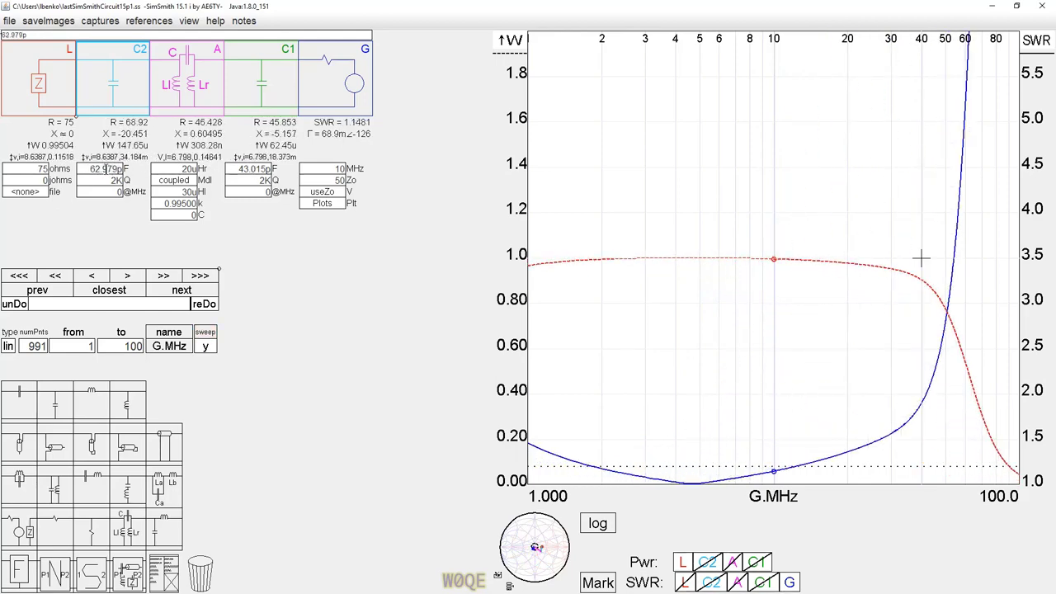
{"action": "scroll", "coordinate": [106, 168], "scroll_direction": "down", "scroll_amount": 8}
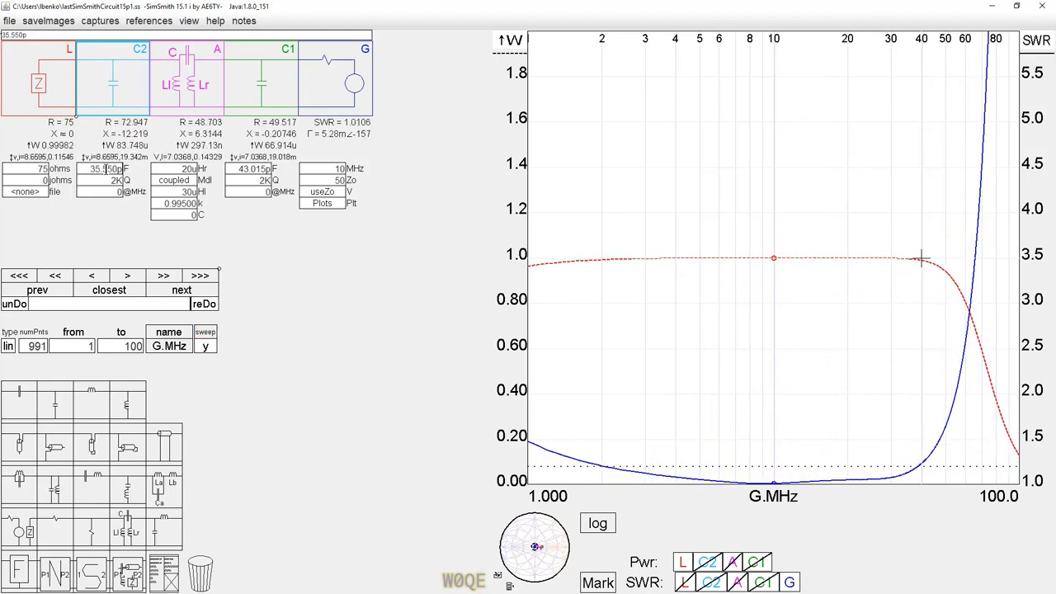
{"action": "scroll", "coordinate": [240, 169], "scroll_direction": "down", "scroll_amount": 1}
{"action": "scroll", "coordinate": [238, 168], "scroll_direction": "up", "scroll_amount": 2}
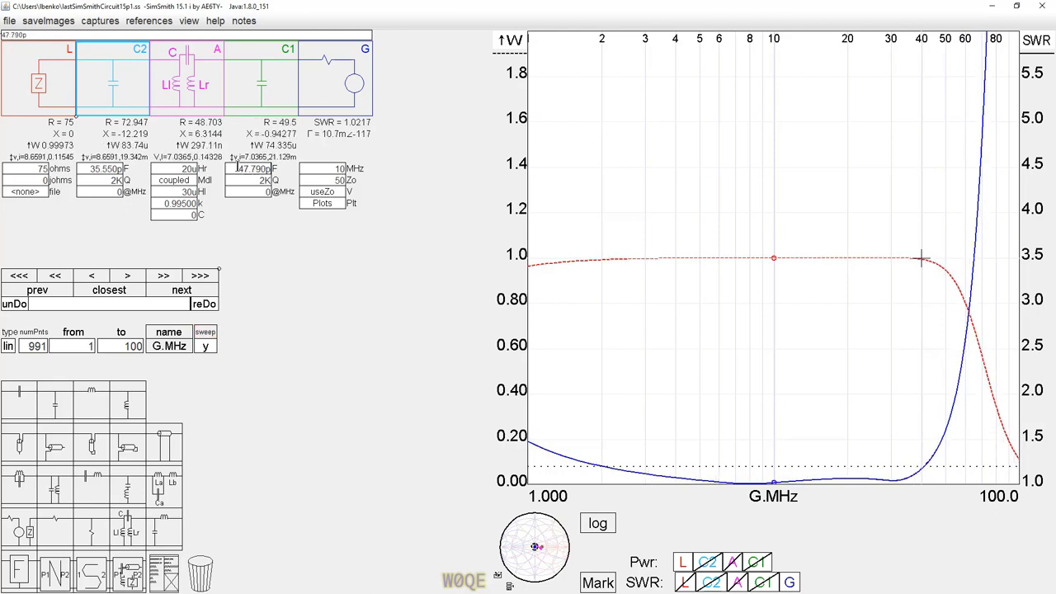
{"action": "scroll", "coordinate": [239, 168], "scroll_direction": "up", "scroll_amount": 10}
{"action": "left_click", "coordinate": [108, 169]}
{"action": "scroll", "coordinate": [107, 169], "scroll_direction": "down", "scroll_amount": 7}
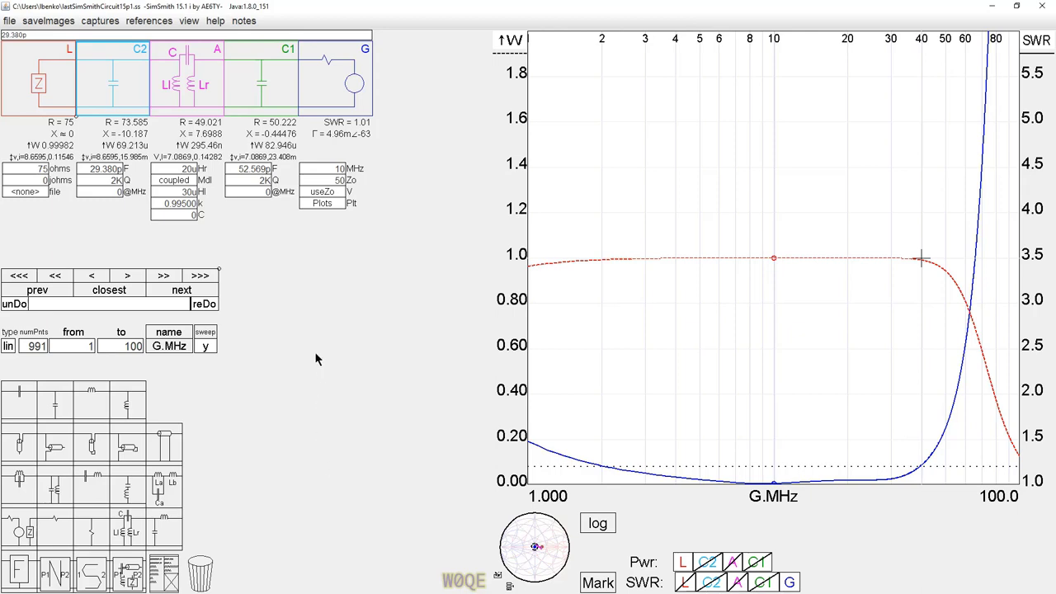
{"action": "scroll", "coordinate": [313, 348], "scroll_direction": "down", "scroll_amount": 2}
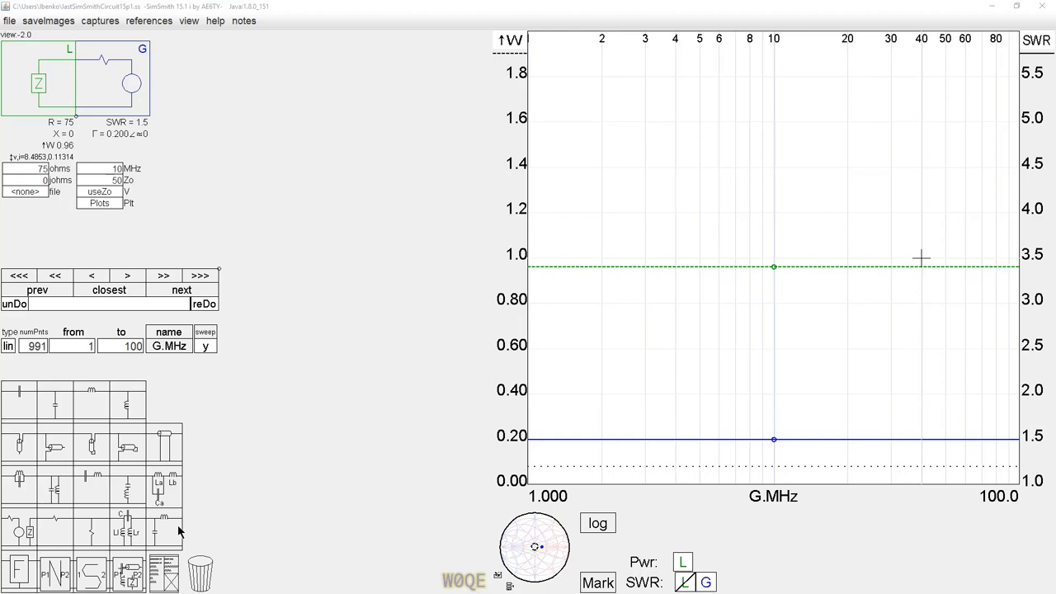
Insert an LC low-pass match (150.82 pF, 563.39 nH) between load and generator, and enlarge the Smith chart
{"action": "left_click_drag", "start_coordinate": [163, 536], "coordinate": [113, 89]}
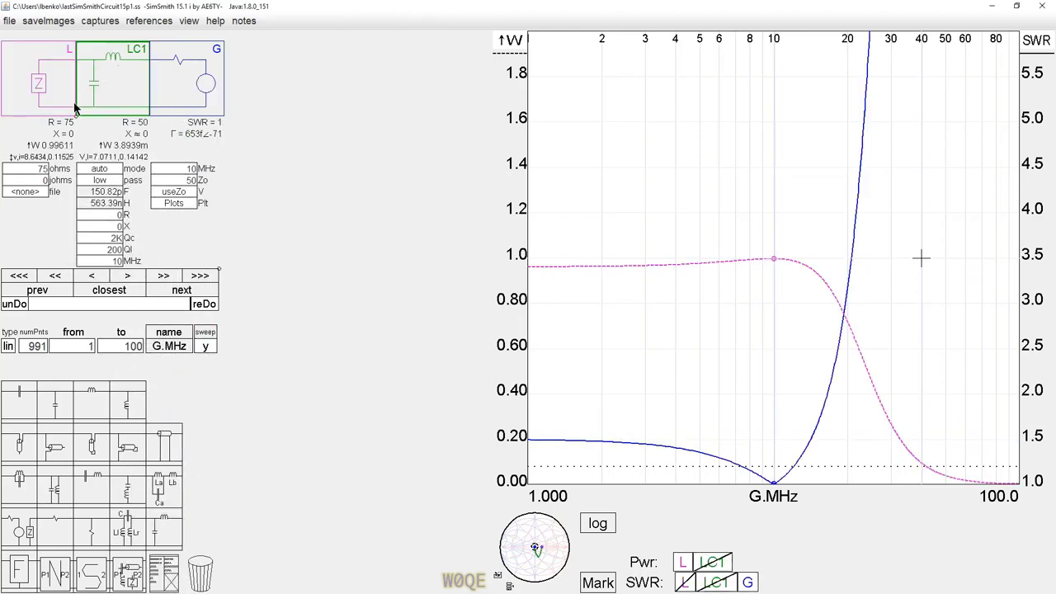
{"action": "left_click", "coordinate": [534, 553]}
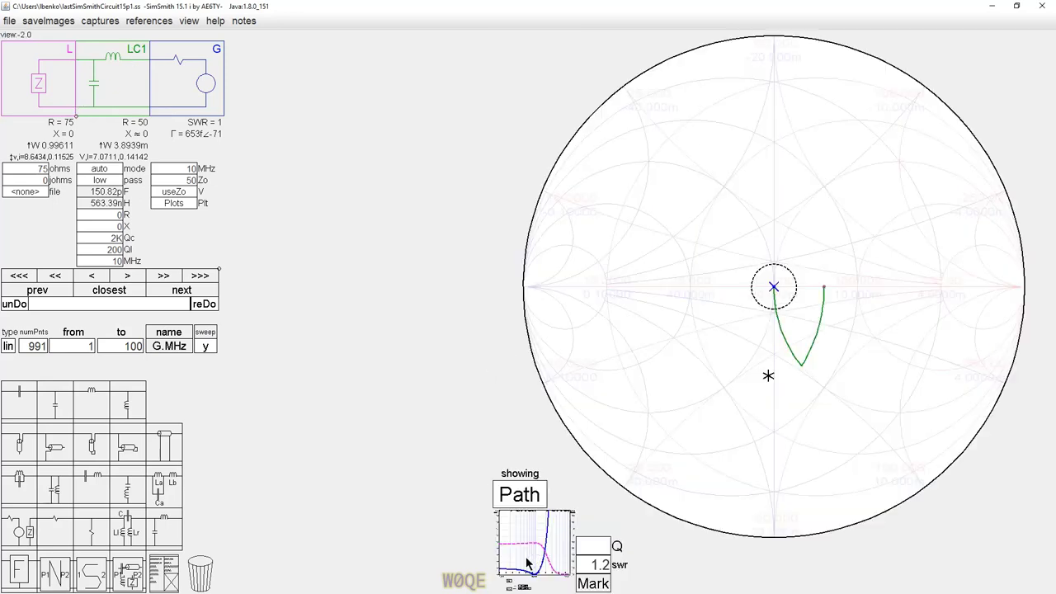
Set the LC match target resistance to 40 ohms, giving 199.49 pF and 595.40 nH
{"action": "left_click", "coordinate": [118, 215]}
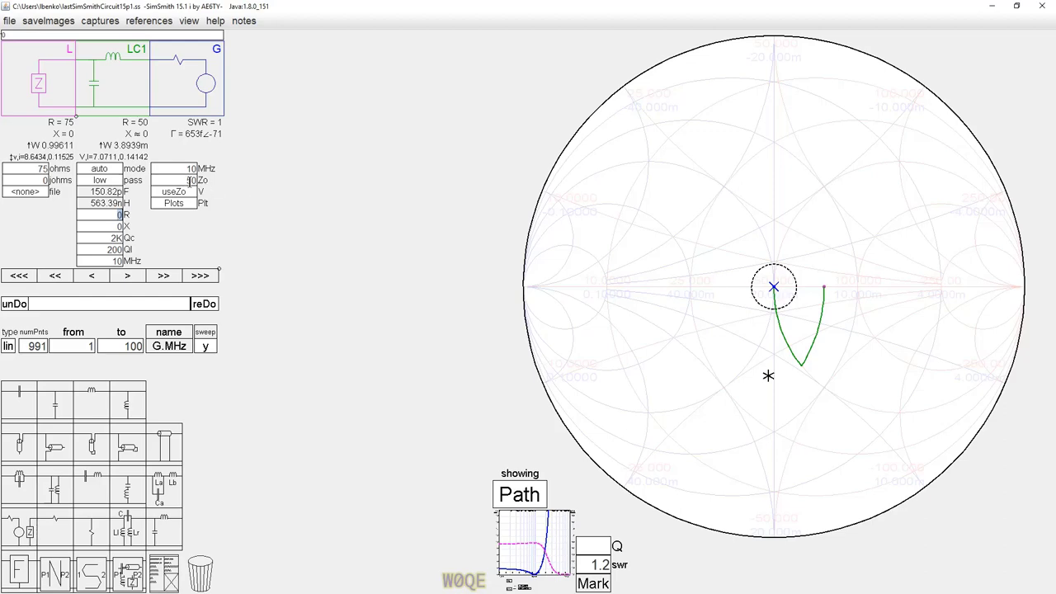
{"action": "type", "text": "5"}
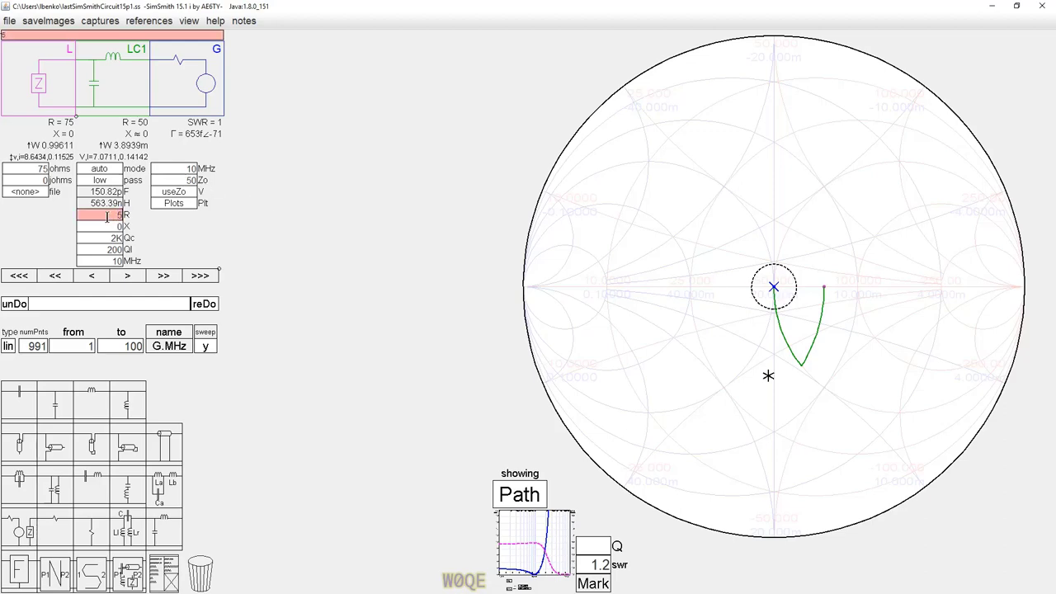
{"action": "type", "text": "0"}
{"action": "key", "text": "Return"}
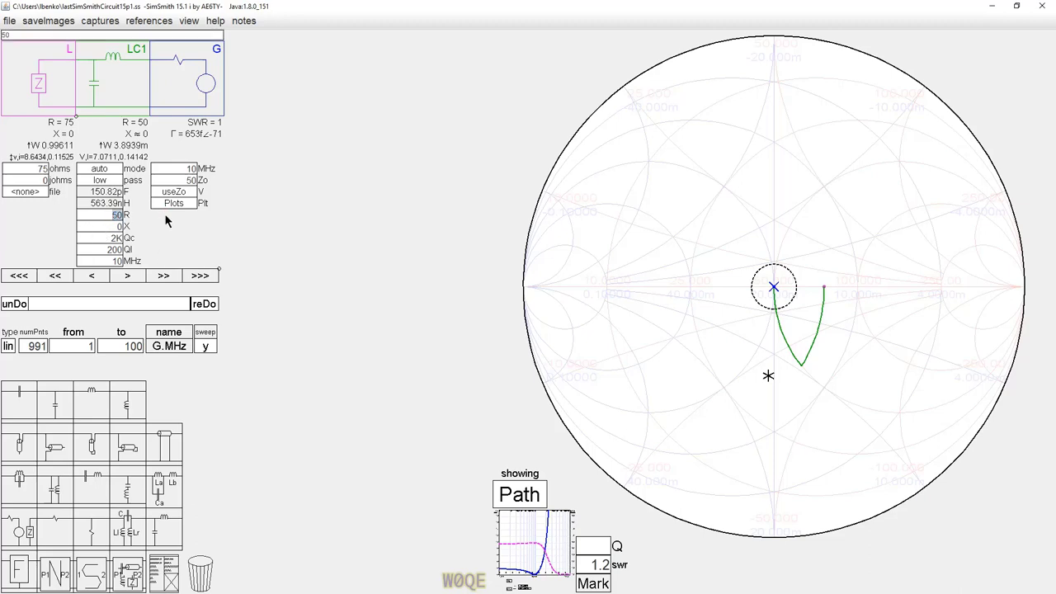
{"action": "type", "text": "40"}
{"action": "key", "text": "Return"}
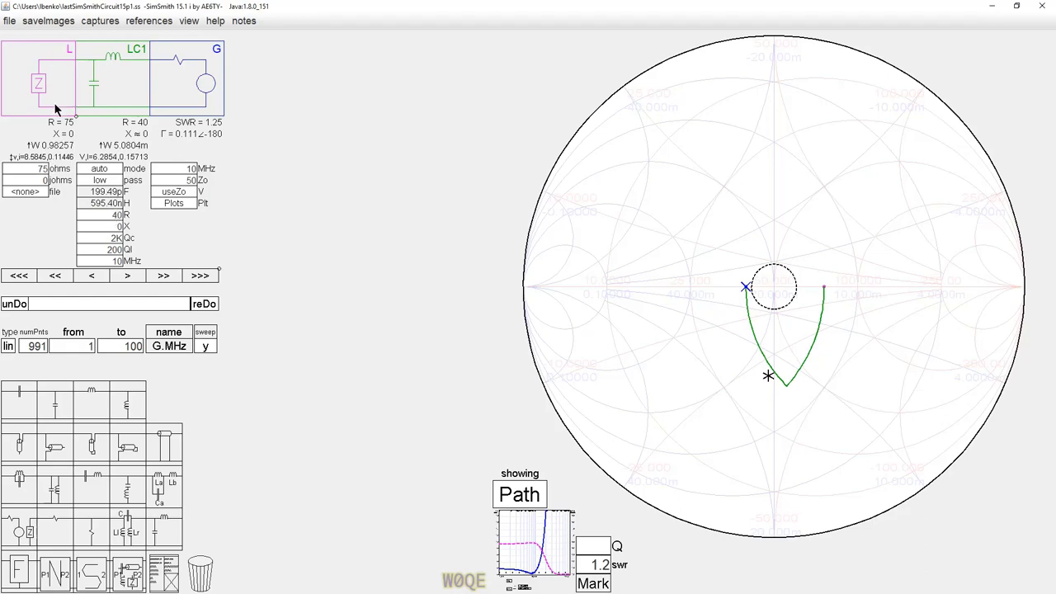
Restore the load resistance to 75 ohms and reselect the LC target resistance
{"action": "scroll", "coordinate": [25, 171], "scroll_direction": "up", "scroll_amount": 2}
{"action": "scroll", "coordinate": [25, 172], "scroll_direction": "up", "scroll_amount": 2}
{"action": "scroll", "coordinate": [27, 171], "scroll_direction": "down", "scroll_amount": 2}
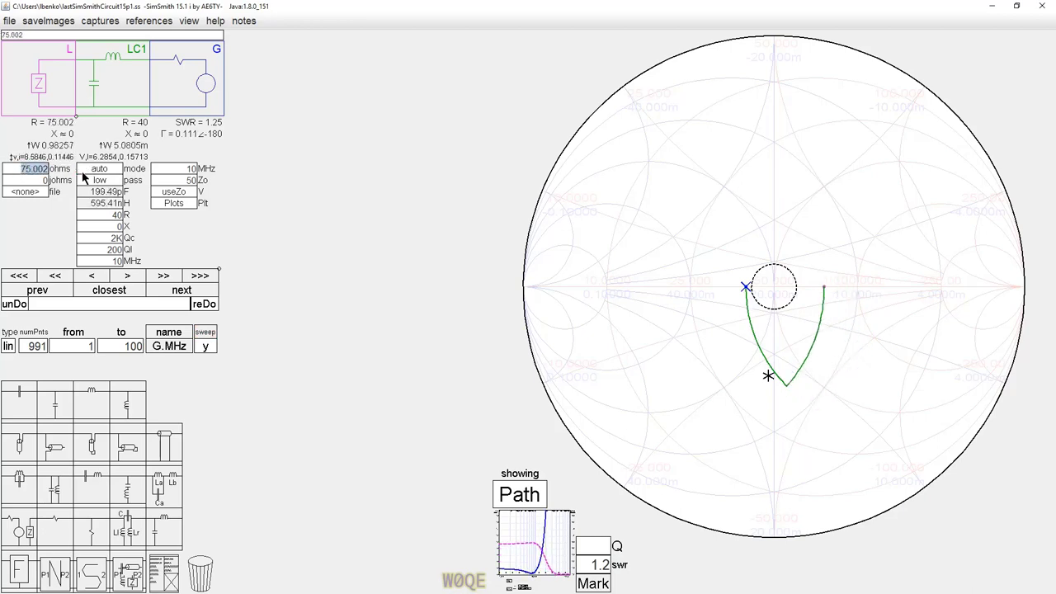
{"action": "type", "text": "75"}
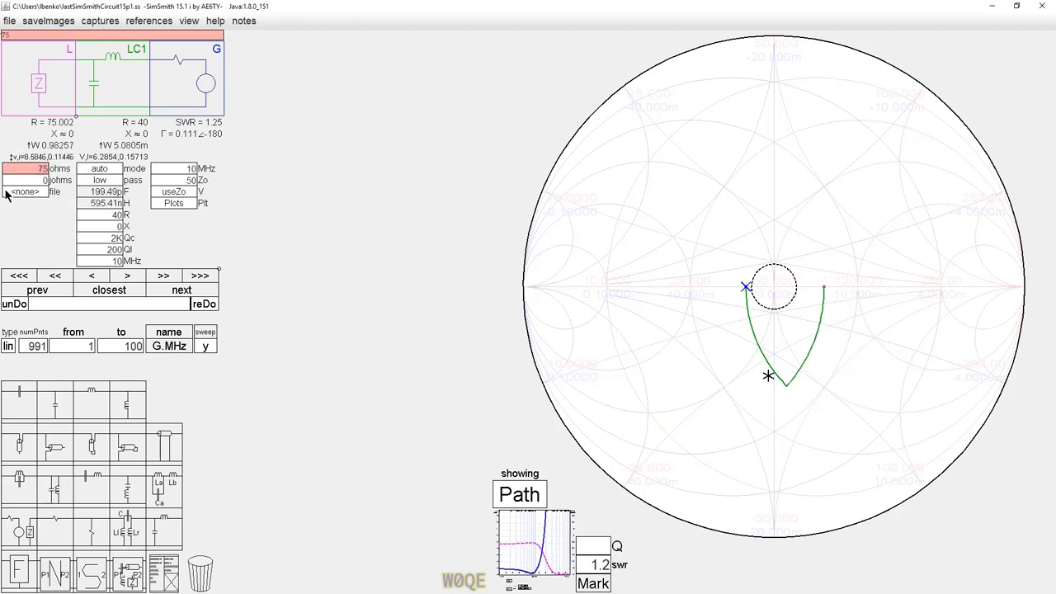
{"action": "key", "text": "Return"}
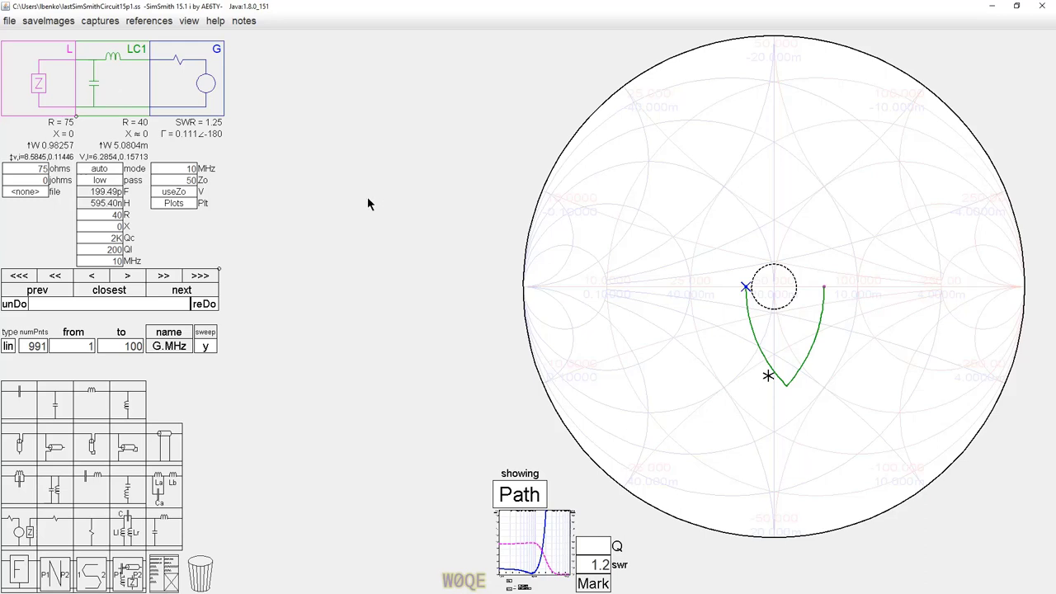
{"action": "left_click", "coordinate": [111, 215]}
Set the LC target back to 50 ohms and bring the power/SWR graph to the main view
{"action": "type", "text": "50"}
{"action": "key", "text": "Return"}
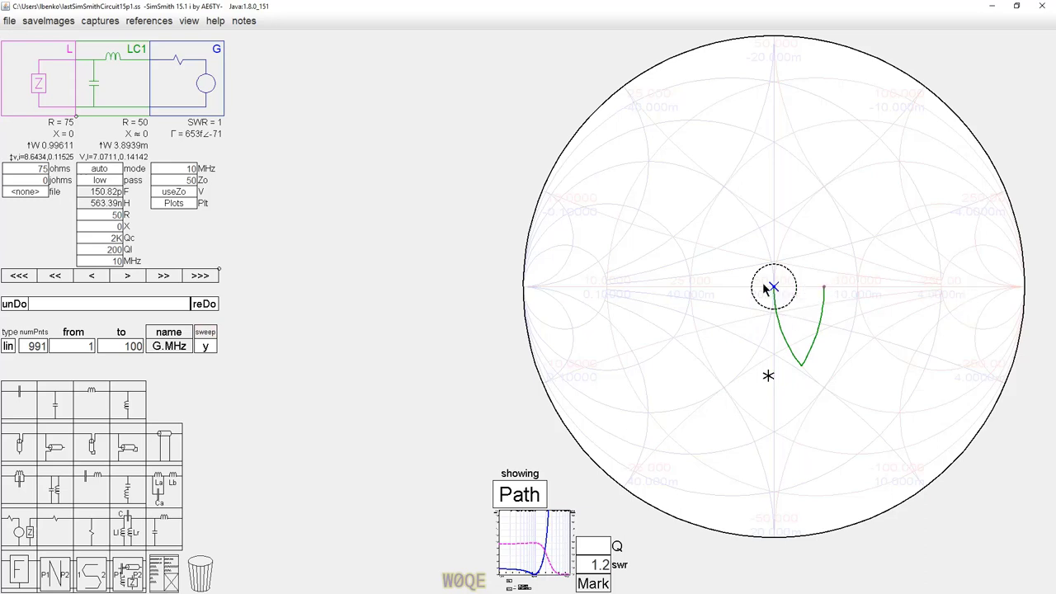
{"action": "left_click", "coordinate": [534, 528]}
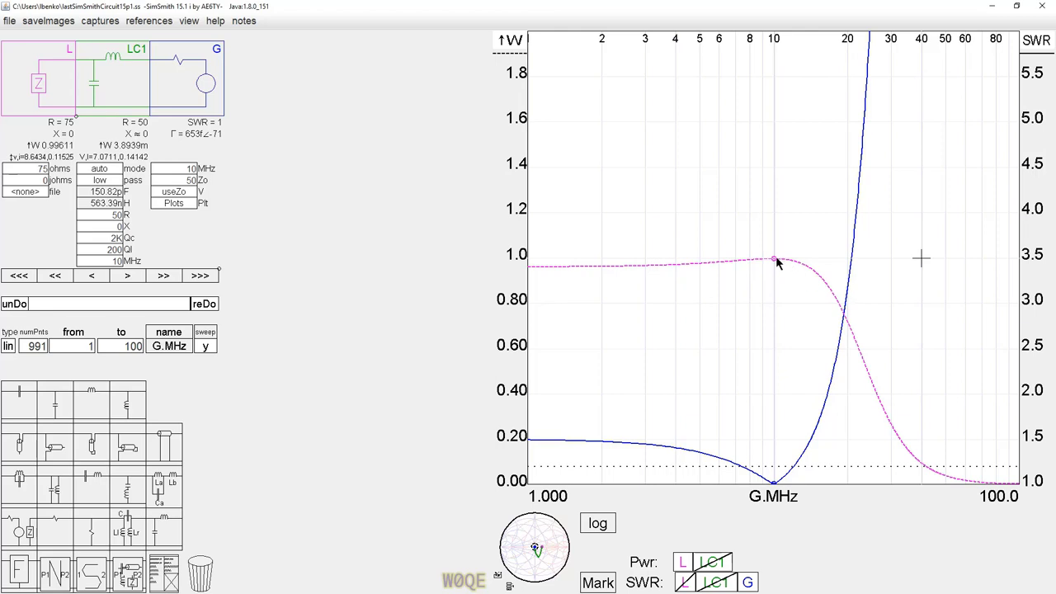
Switch the power readout to dBW and mark the 20 MHz point at about -1.44 dBW
{"action": "left_click", "coordinate": [35, 149]}
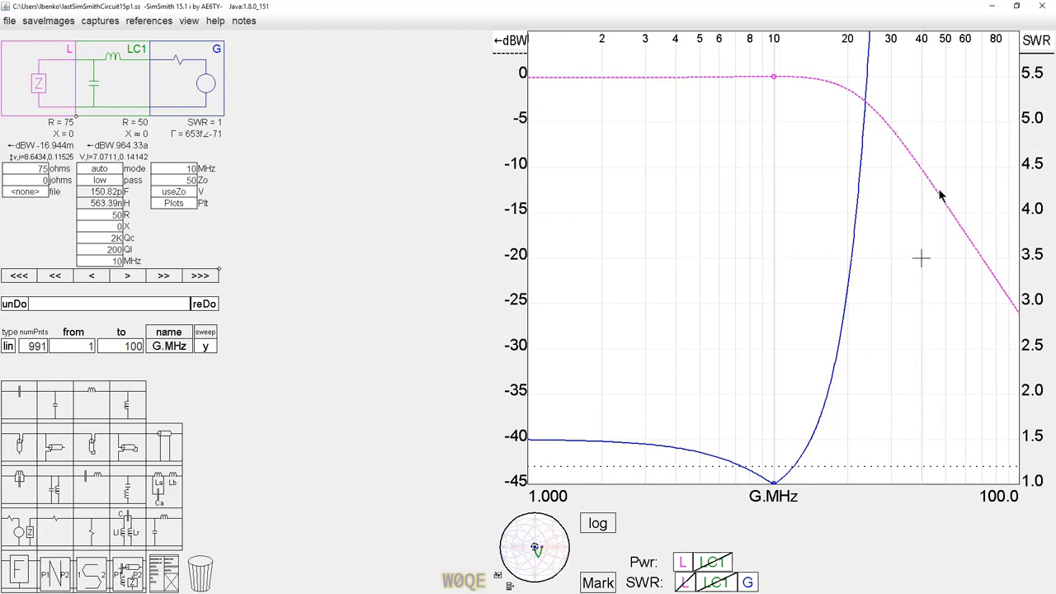
{"action": "left_click", "coordinate": [848, 89]}
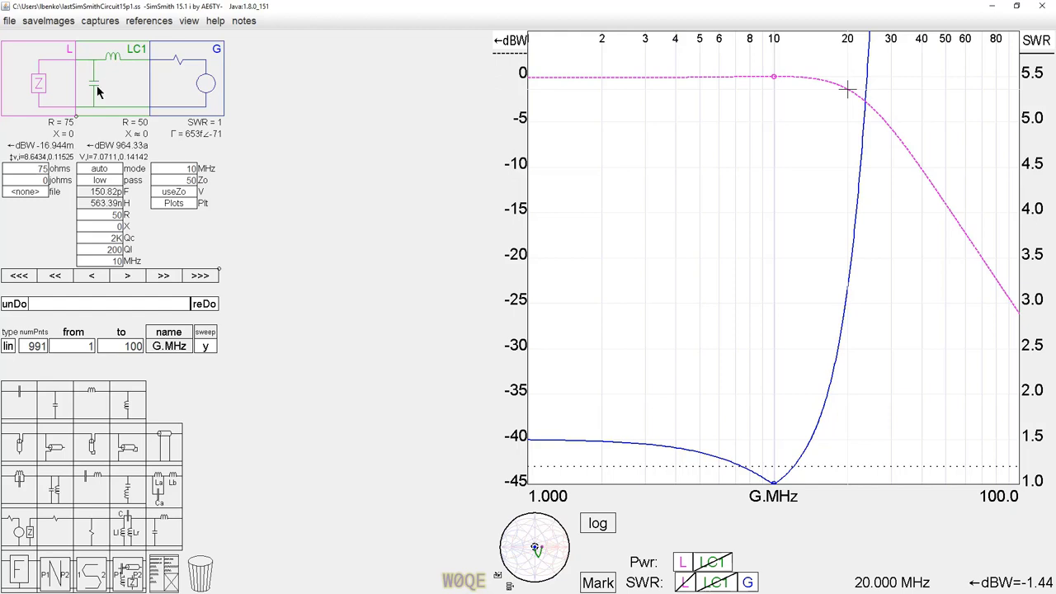
{"action": "left_click", "coordinate": [111, 182]}
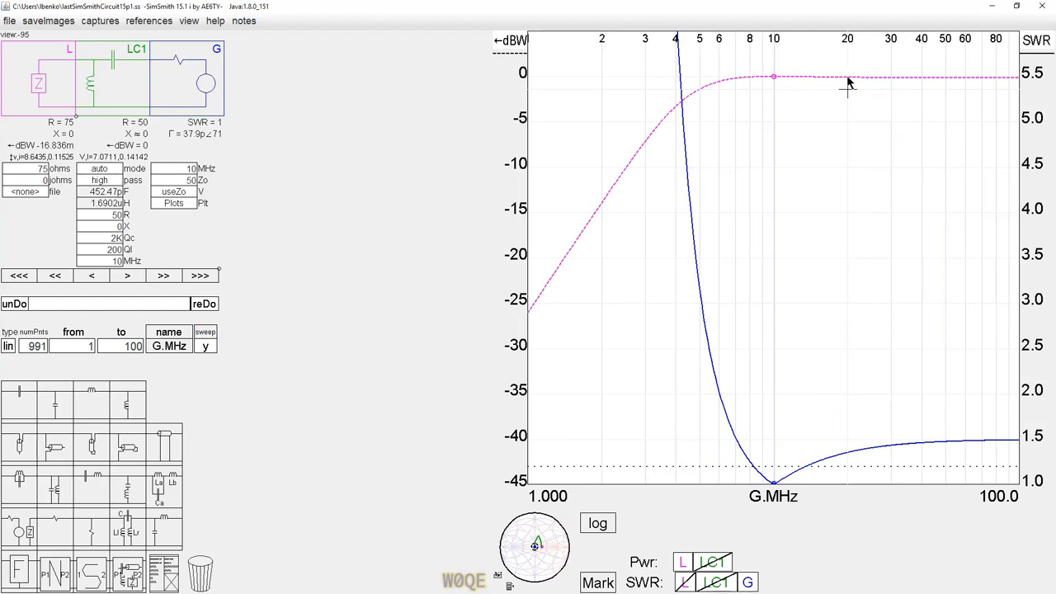
{"action": "left_click", "coordinate": [80, 179]}
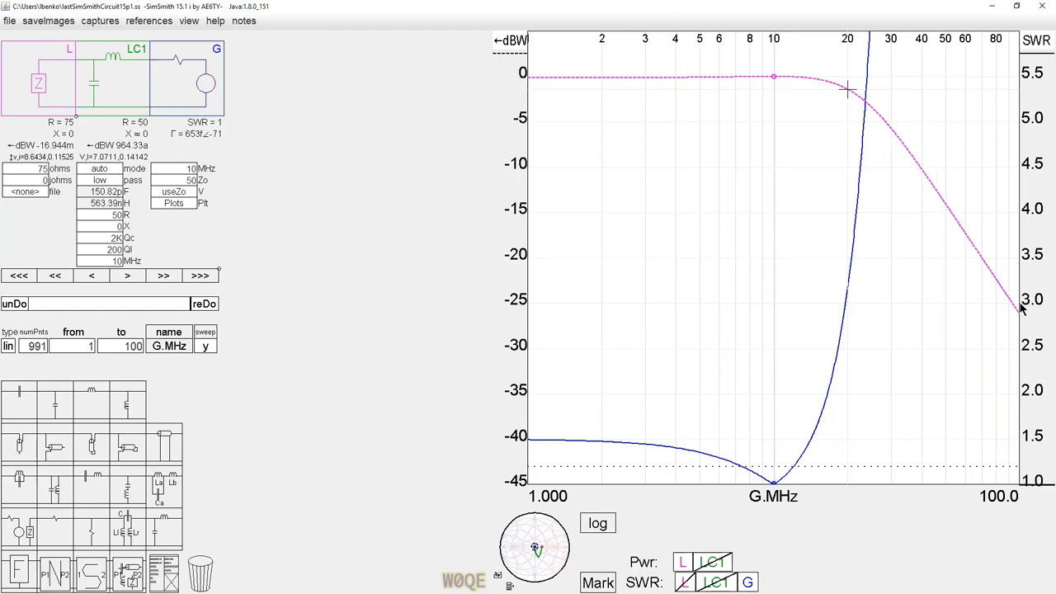
{"action": "left_click", "coordinate": [111, 248]}
Replace LC1 with a pi network (C1 318.31 pF, L1 795.77 nH, C2 318.31 pF) and show the Smith chart
{"action": "key", "text": "Delete"}
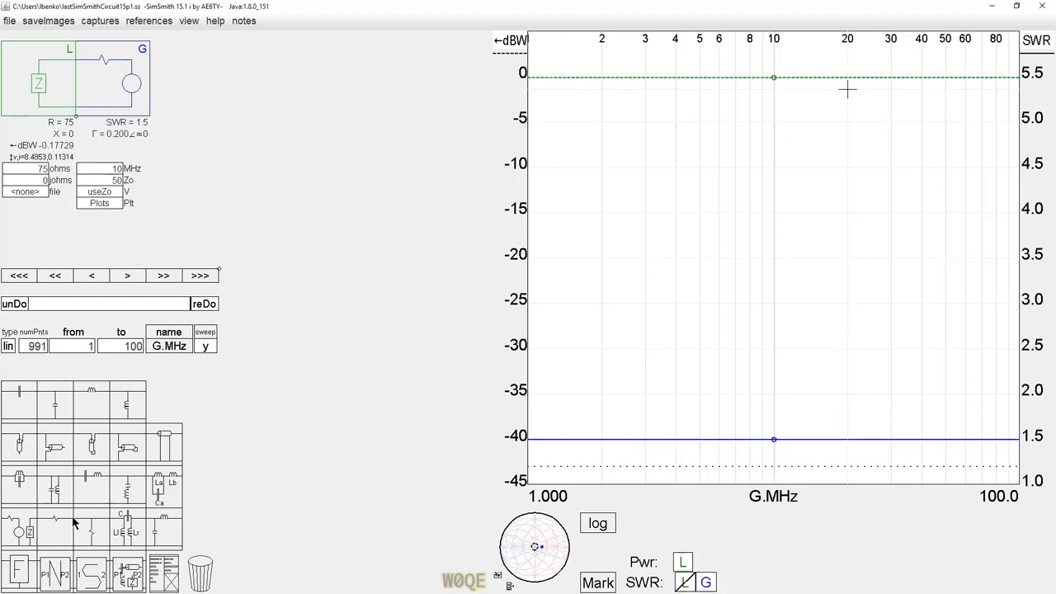
{"action": "left_click_drag", "start_coordinate": [61, 404], "coordinate": [115, 130]}
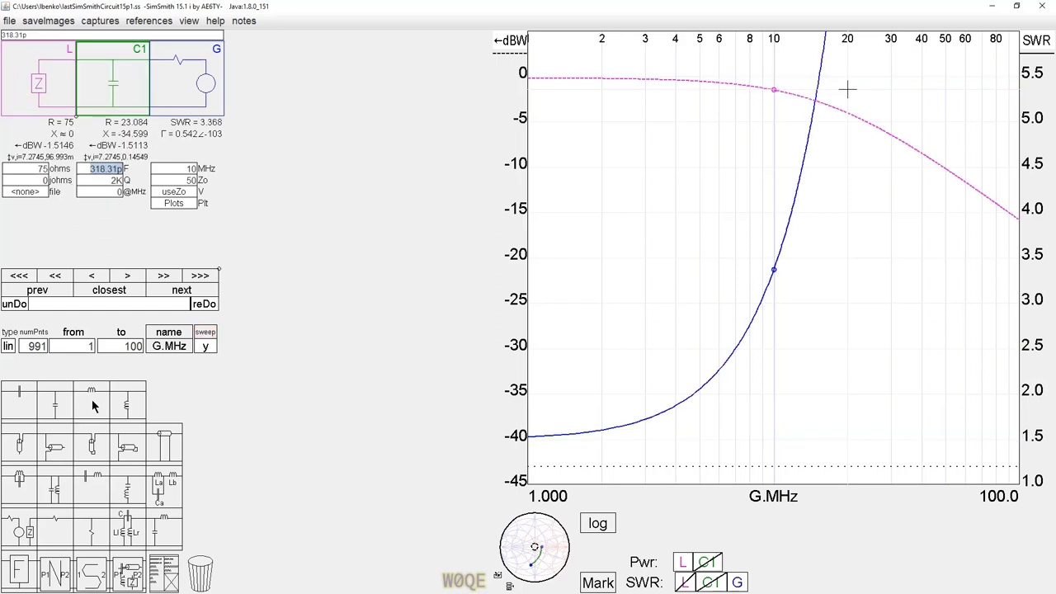
{"action": "left_click_drag", "start_coordinate": [93, 407], "coordinate": [178, 83]}
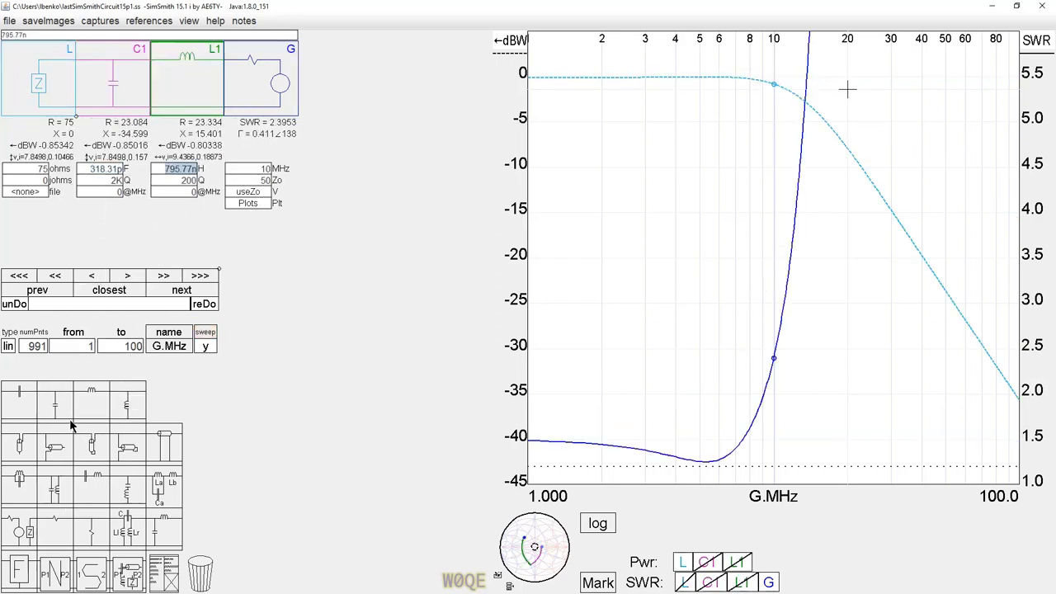
{"action": "left_click_drag", "start_coordinate": [56, 404], "coordinate": [252, 87]}
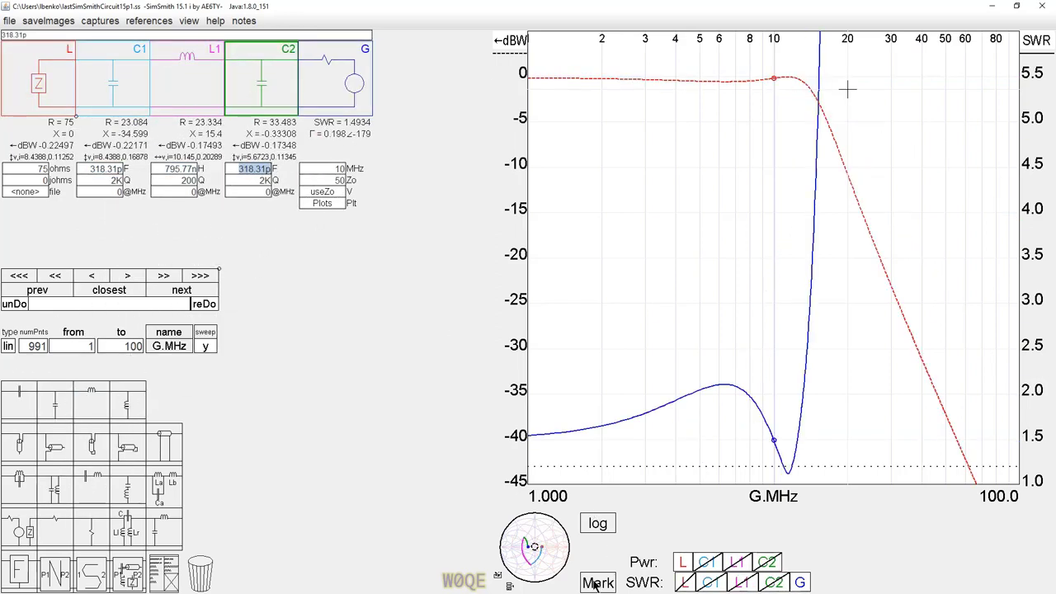
{"action": "left_click", "coordinate": [540, 564]}
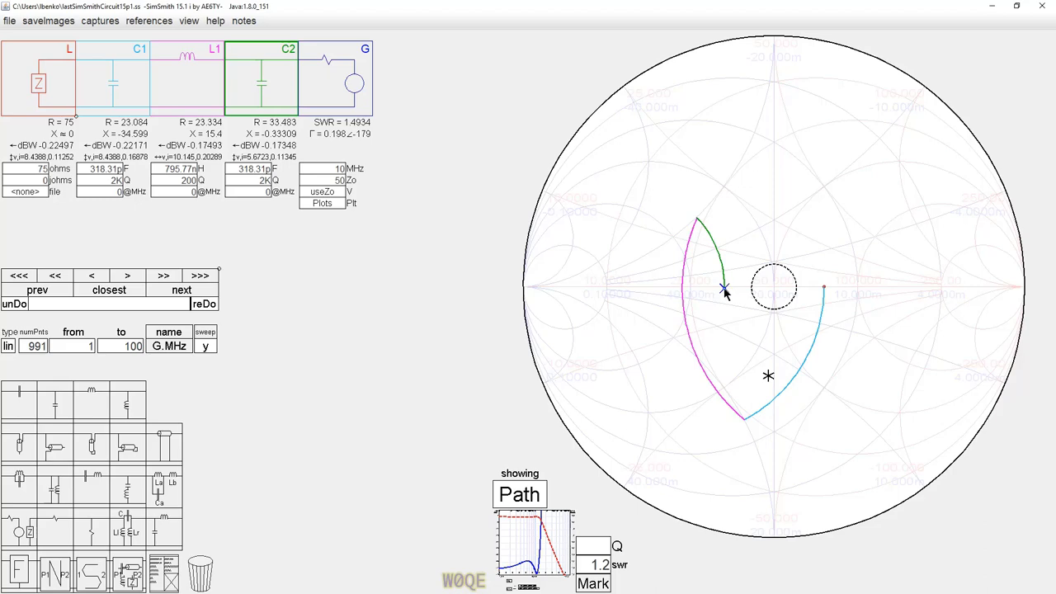
Open File > Preferences and close it with Done
{"action": "left_click", "coordinate": [9, 21]}
{"action": "left_click", "coordinate": [37, 201]}
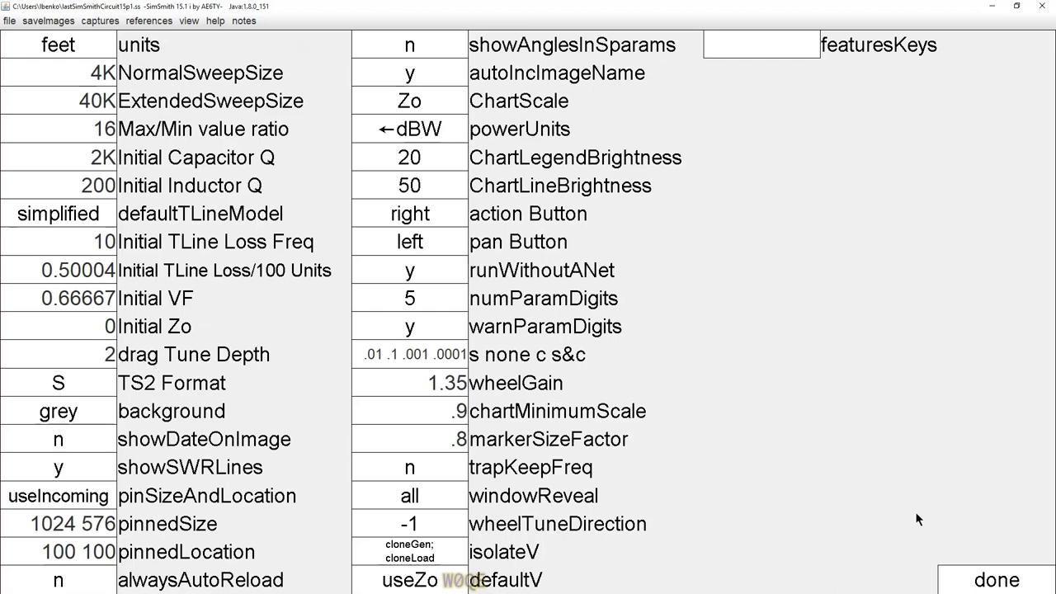
{"action": "left_click", "coordinate": [967, 581]}
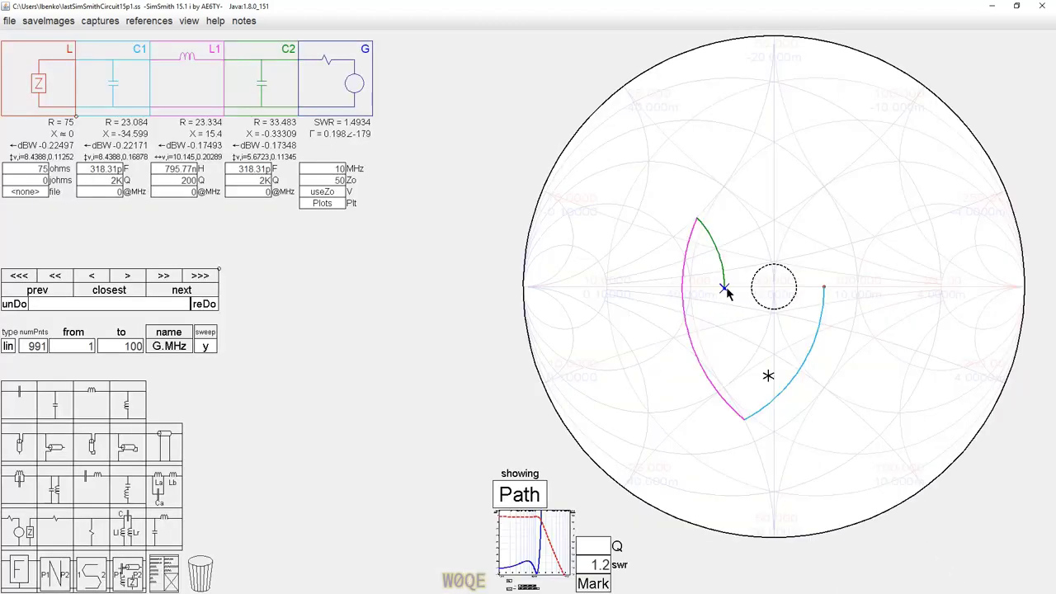
Retune L1 to 947.94 nH and C2 to 342.41 pF for SWR 1.0088, and view the sweep
{"action": "mouse_move", "coordinate": [725, 291]}
{"action": "left_click_drag", "start_coordinate": [724, 290], "coordinate": [773, 287]}
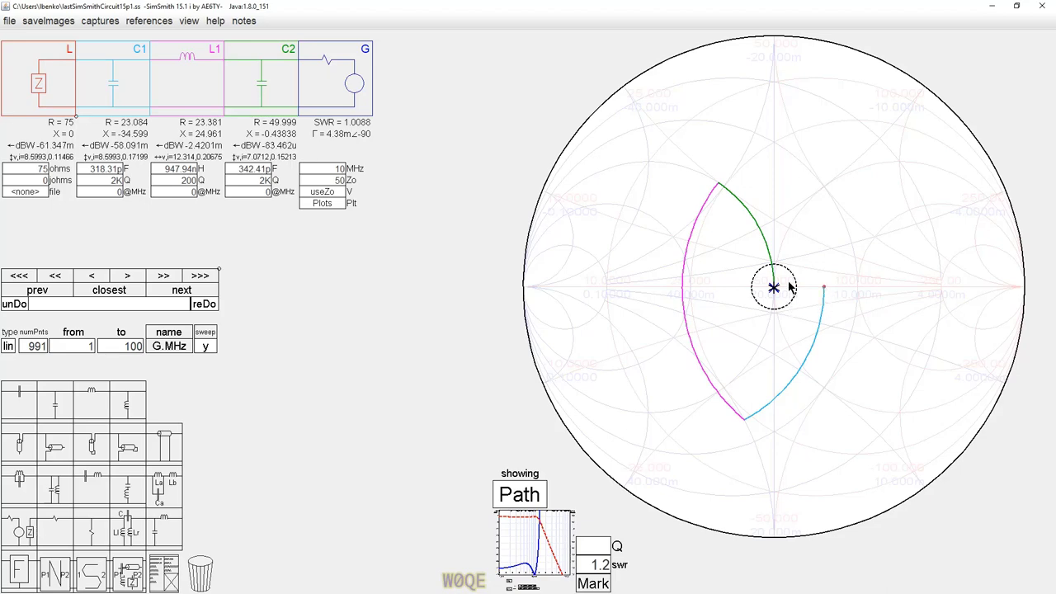
{"action": "left_click", "coordinate": [536, 526]}
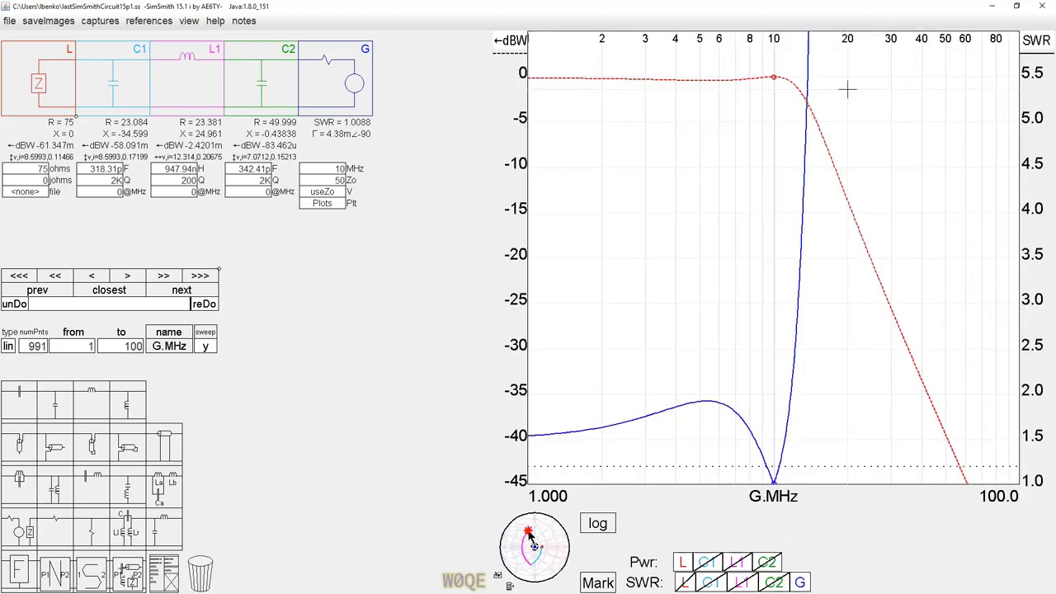
Mark the response at 20 MHz (about -13.7 dBW), then switch back to the Smith chart
{"action": "left_click", "coordinate": [850, 206]}
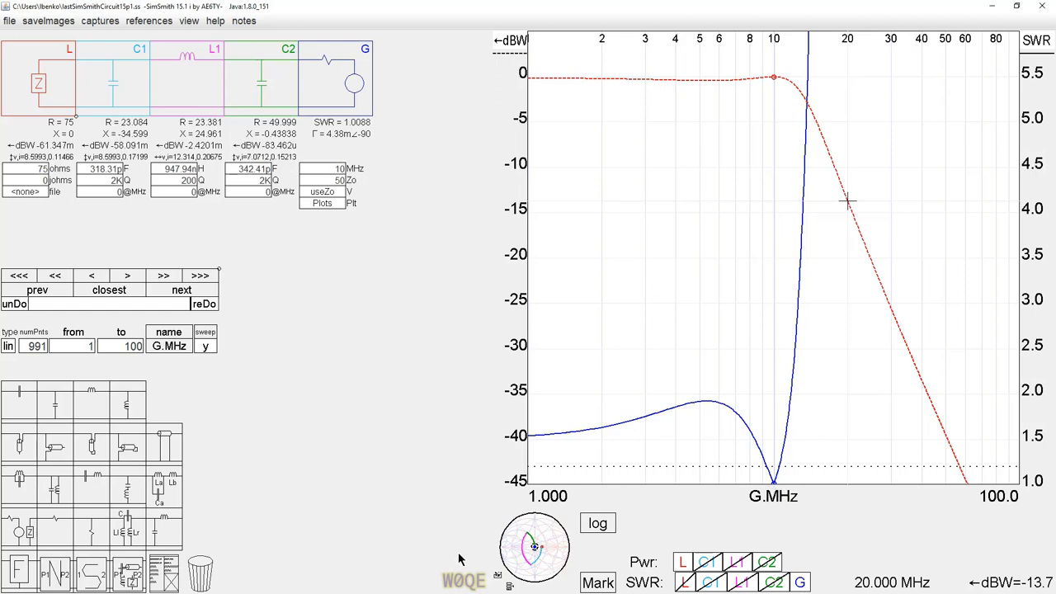
{"action": "left_click", "coordinate": [519, 541]}
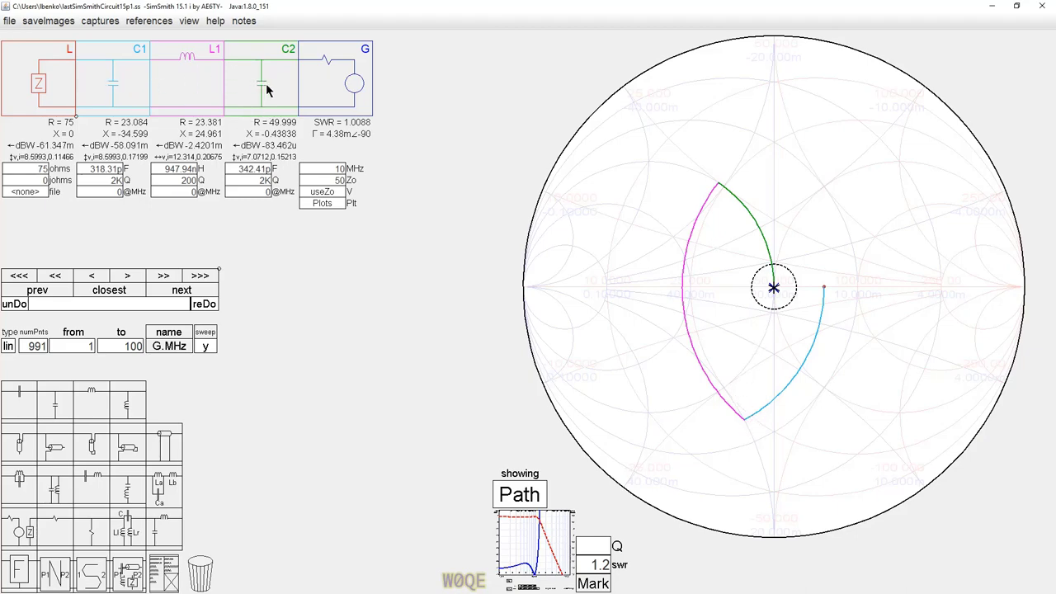
Lower C1 to 197.65 pF and retune L1 to 908.14 nH and C2 to 157.58 pF for SWR 1.0088
{"action": "left_click", "coordinate": [94, 171]}
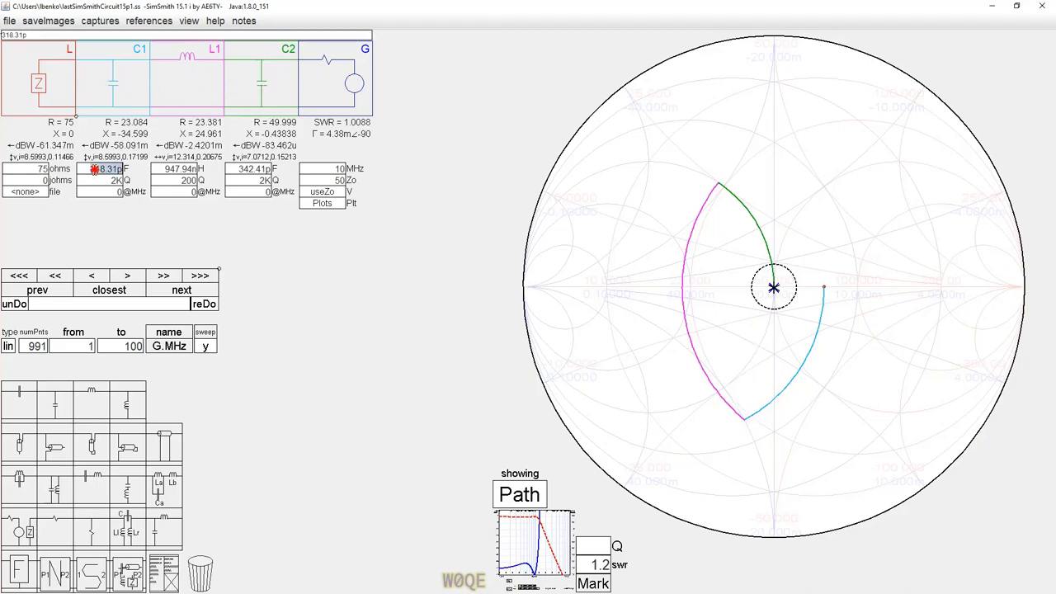
{"action": "scroll", "coordinate": [94, 171], "scroll_direction": "down", "scroll_amount": 10}
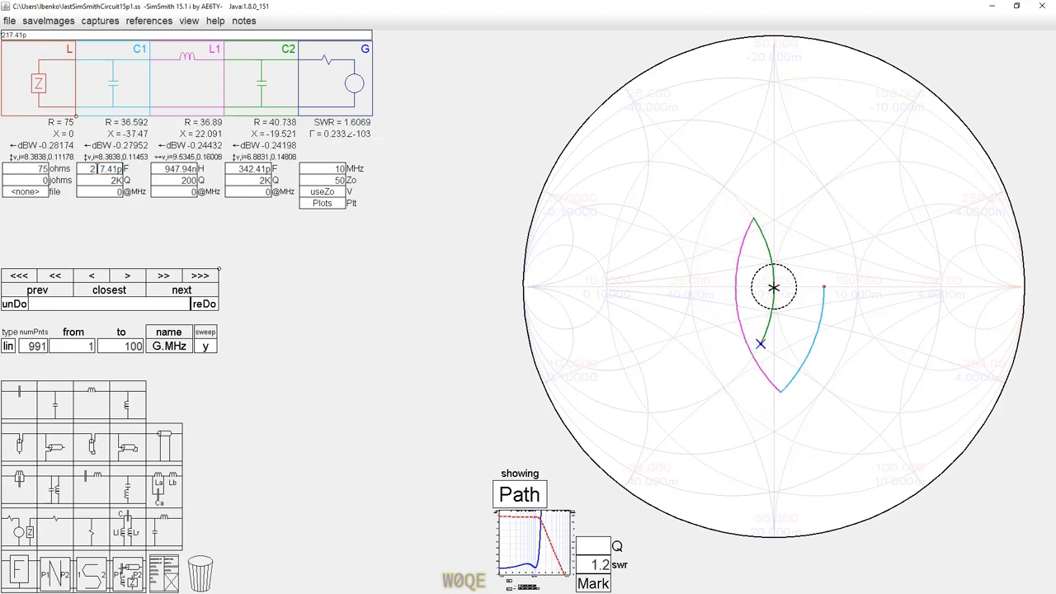
{"action": "scroll", "coordinate": [98, 169], "scroll_direction": "down", "scroll_amount": 2}
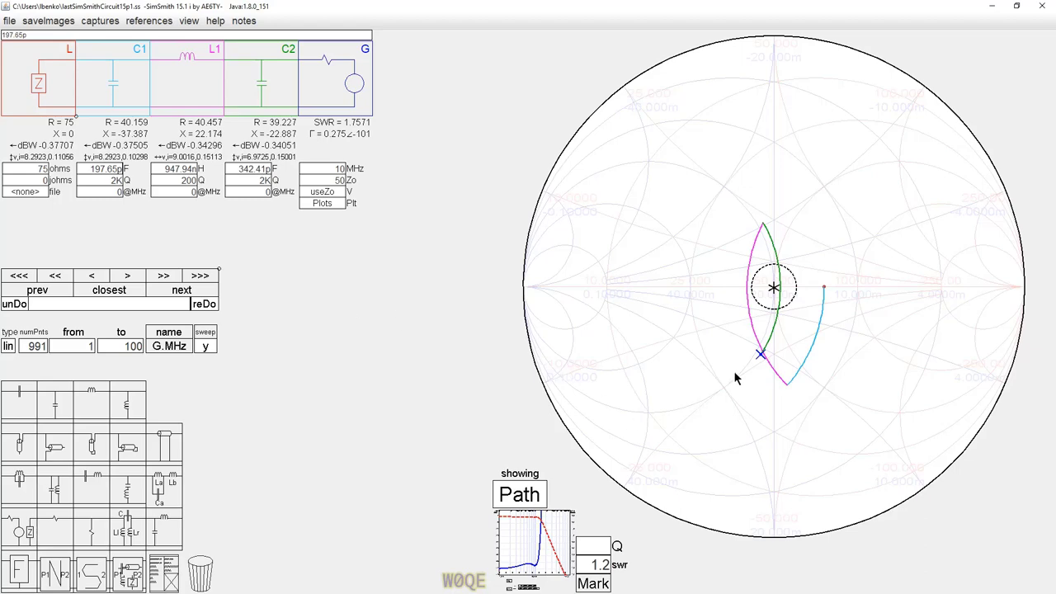
{"action": "left_click_drag", "start_coordinate": [762, 356], "coordinate": [773, 288]}
Check the loss near 20 MHz (marker at 19.9 MHz) on the sweep, then return to the Smith chart
{"action": "left_click", "coordinate": [534, 533]}
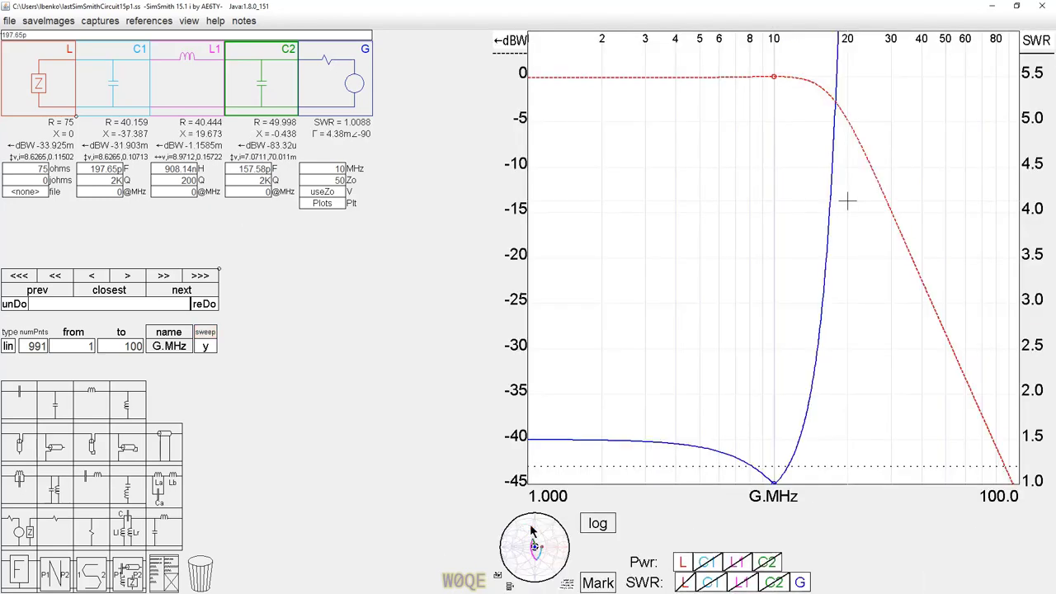
{"action": "left_click", "coordinate": [848, 120]}
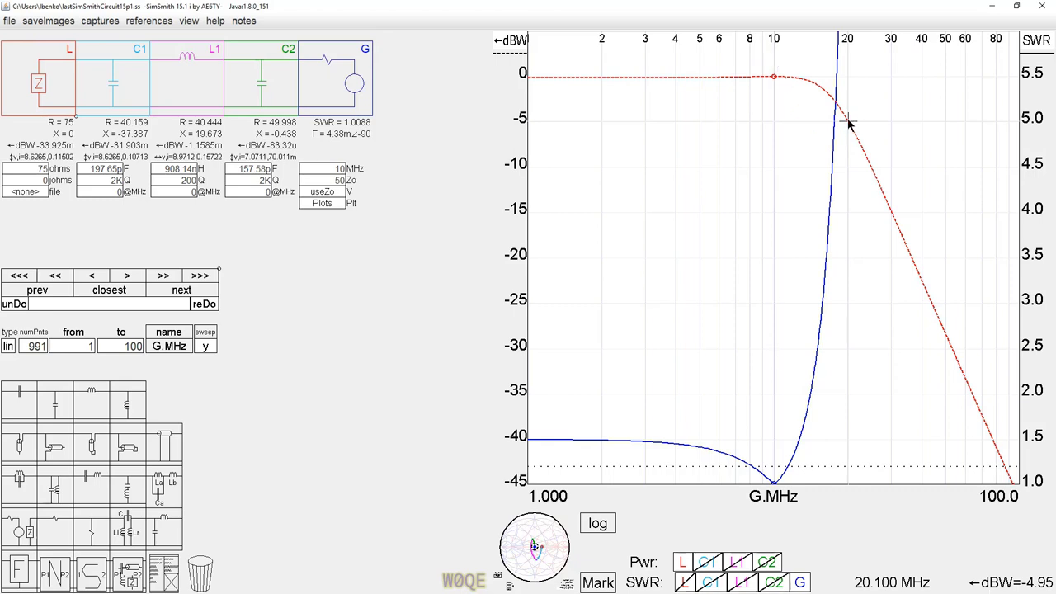
{"action": "left_click", "coordinate": [847, 120]}
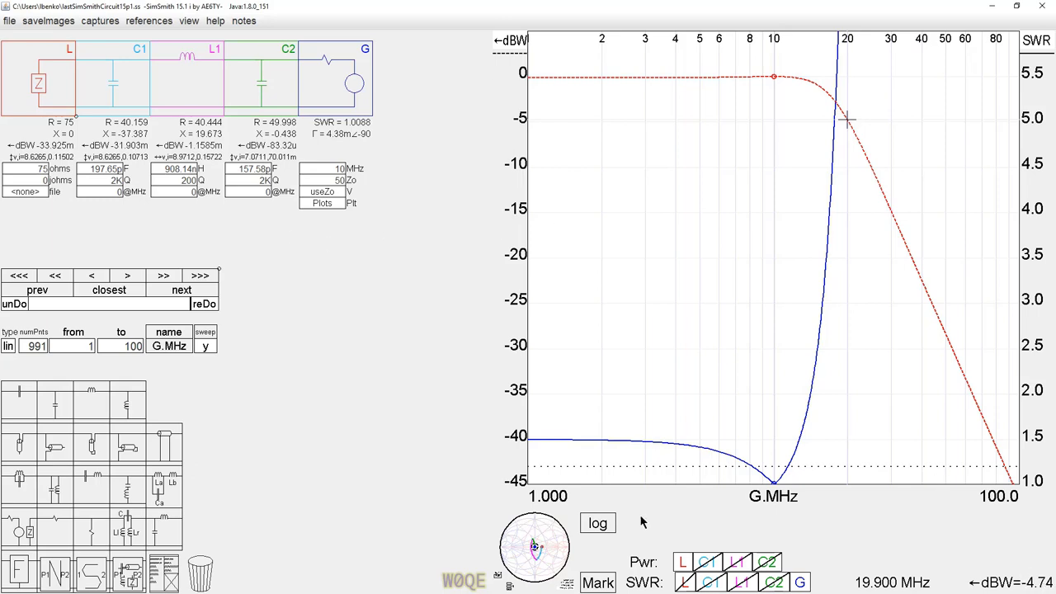
{"action": "left_click", "coordinate": [542, 542]}
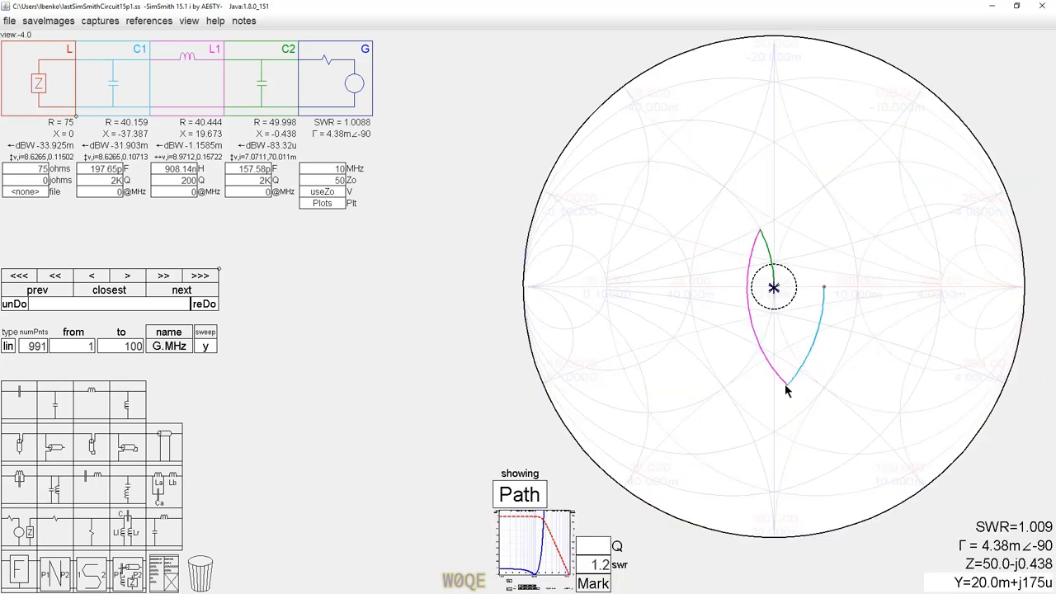
Raise C1 to 769.39 pF, then retune L1 to 554.75 nH and C2 to 909.09 pF for SWR 1.0088
{"action": "mouse_move", "coordinate": [787, 384]}
{"action": "left_mouse_down"}
{"action": "mouse_move", "coordinate": [684, 441]}
{"action": "mouse_move", "coordinate": [610, 452]}
{"action": "left_mouse_up"}
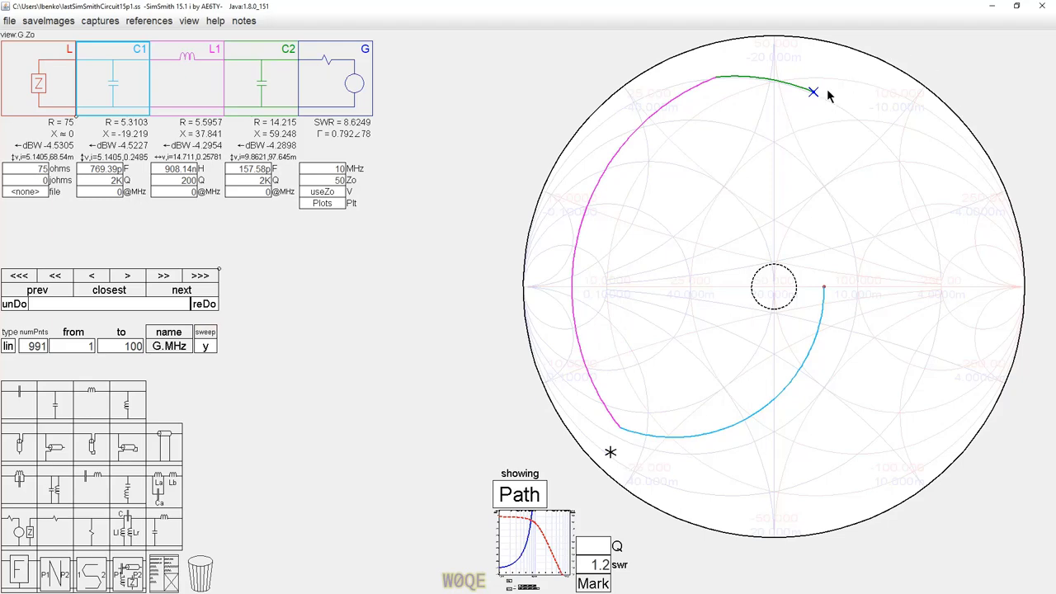
{"action": "left_click_drag", "start_coordinate": [813, 96], "coordinate": [773, 288]}
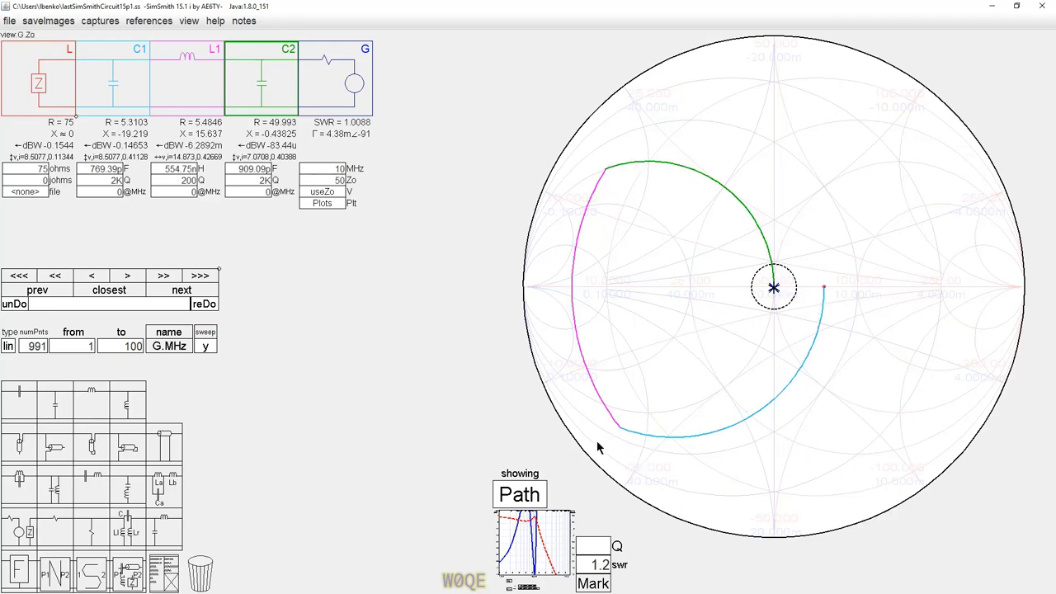
{"action": "left_click", "coordinate": [592, 557]}
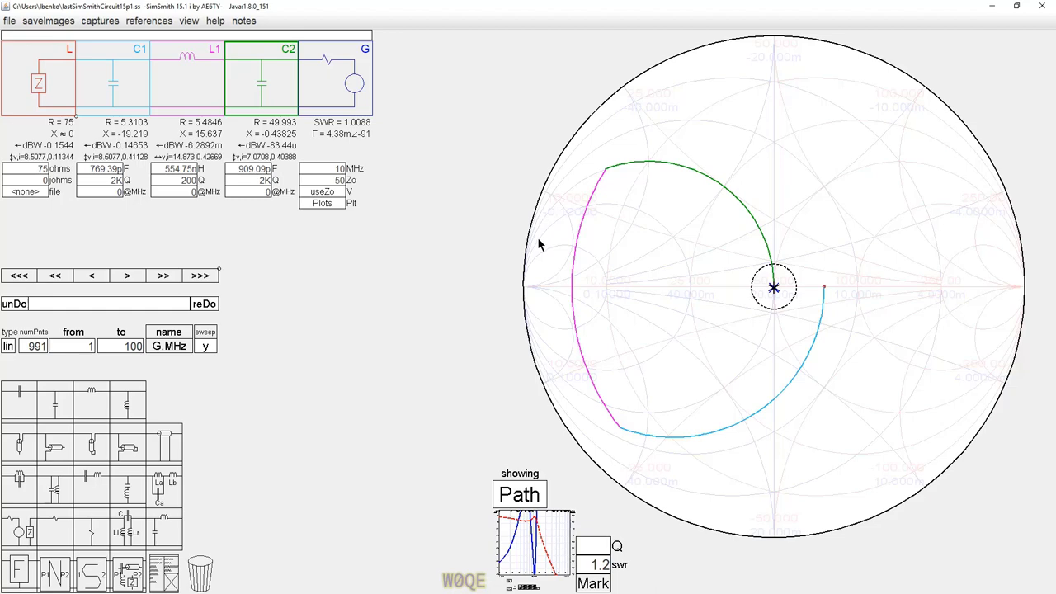
{"action": "type", "text": "5"}
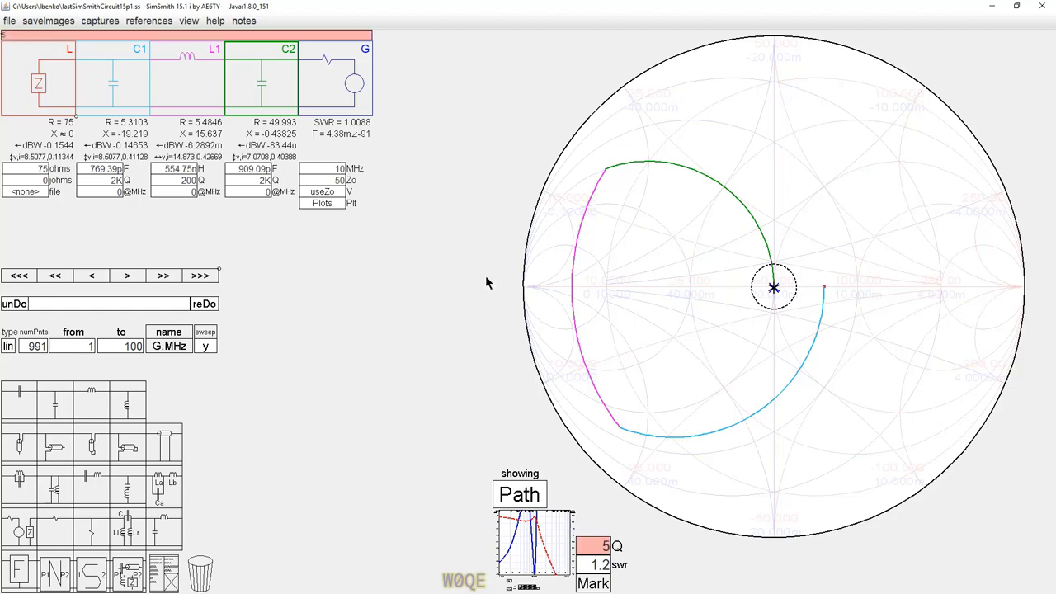
{"action": "key", "text": "Return"}
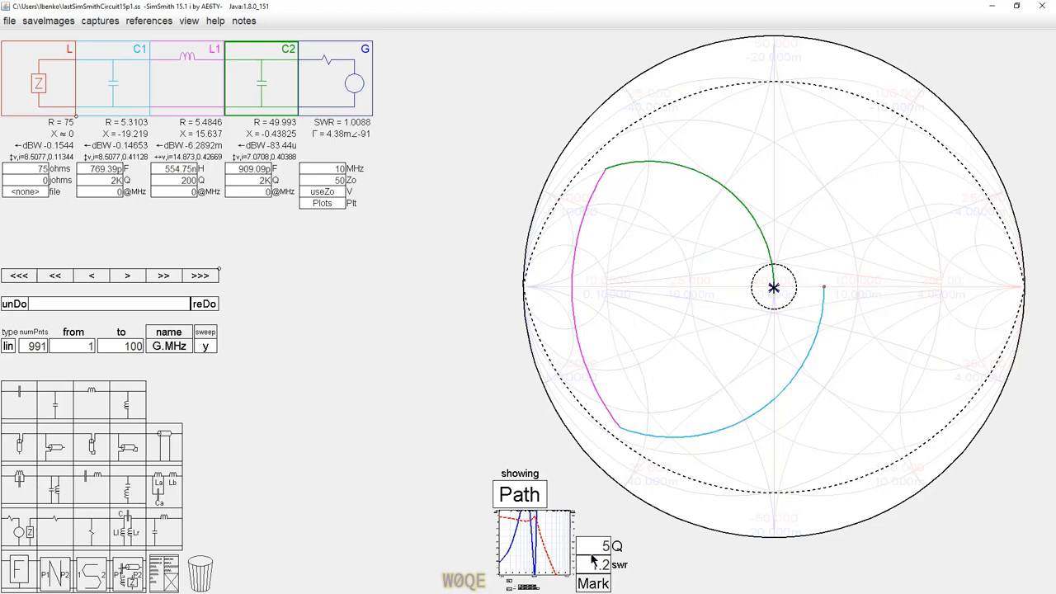
{"action": "key", "text": "BackSpace"}
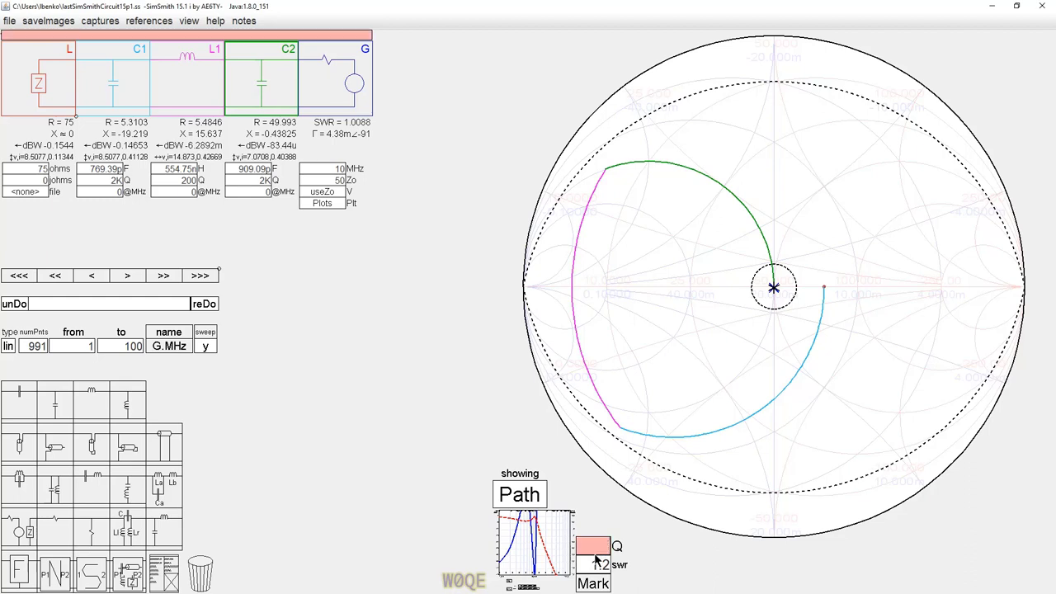
{"action": "key", "text": "Return"}
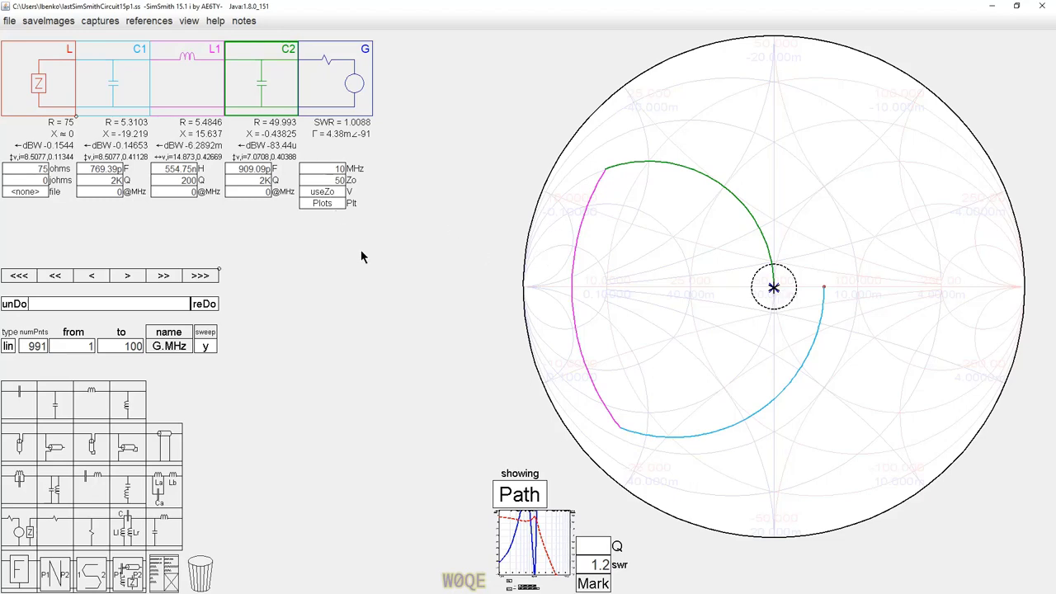
{"action": "left_click", "coordinate": [548, 537]}
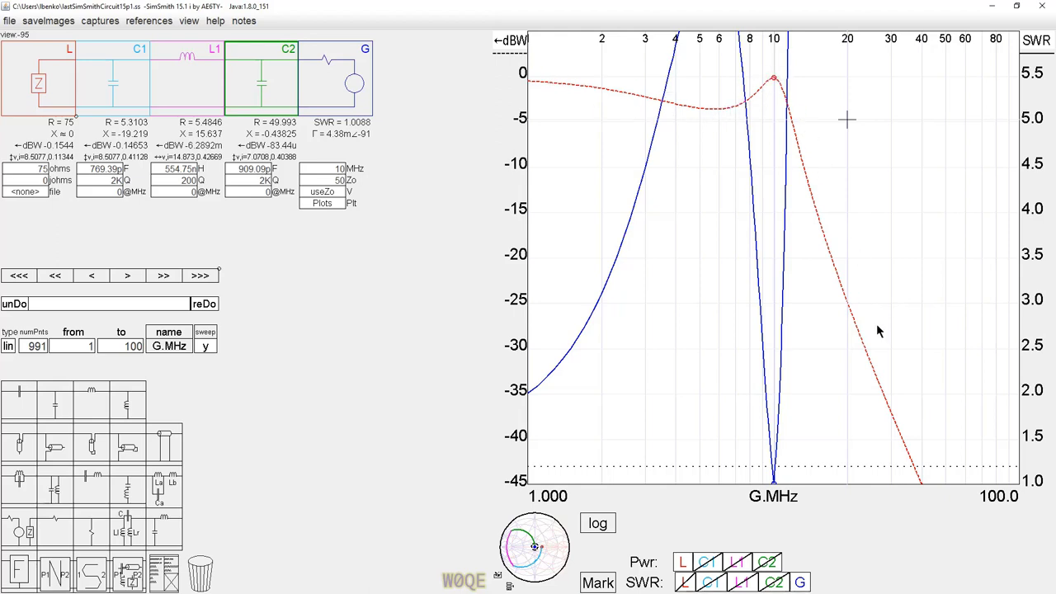
{"action": "left_click", "coordinate": [847, 304]}
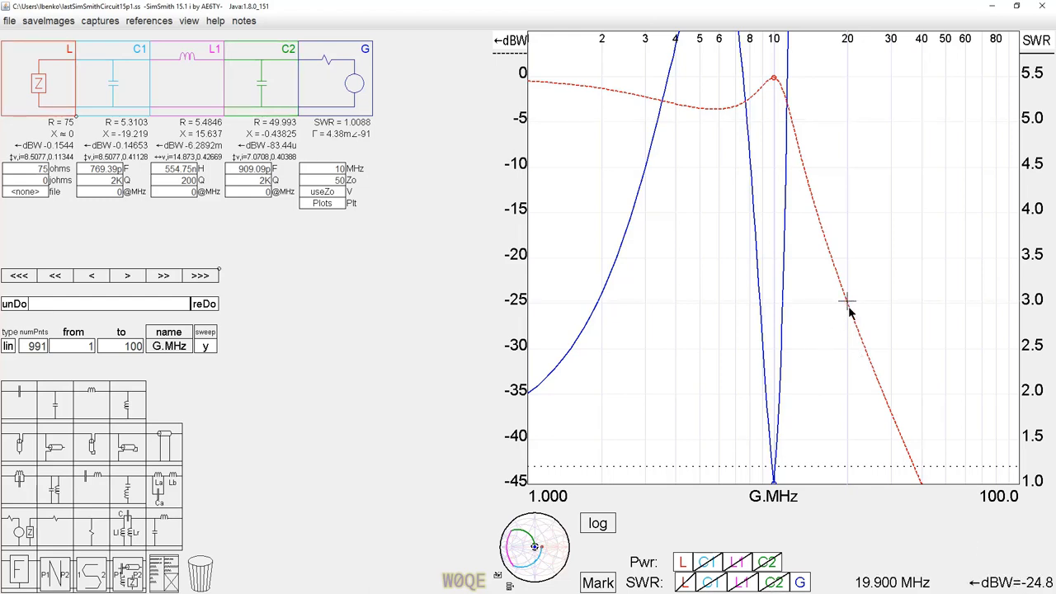
{"action": "left_click", "coordinate": [847, 306]}
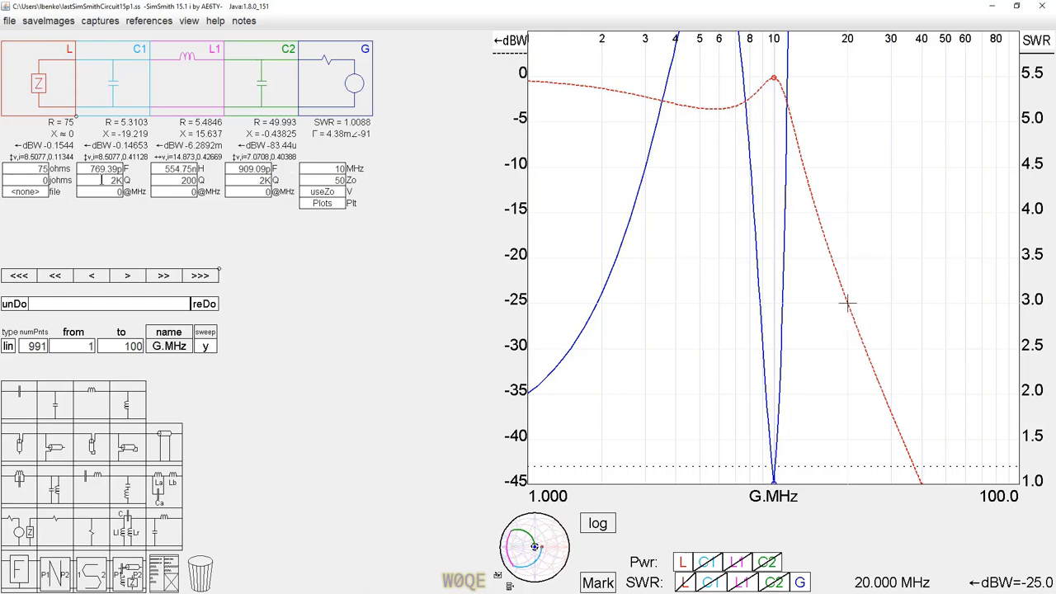
{"action": "left_click", "coordinate": [558, 568]}
Adjust C1, re-centre the Smith chart path, and check the red-curve loss at 20 MHz
{"action": "left_click", "coordinate": [104, 168]}
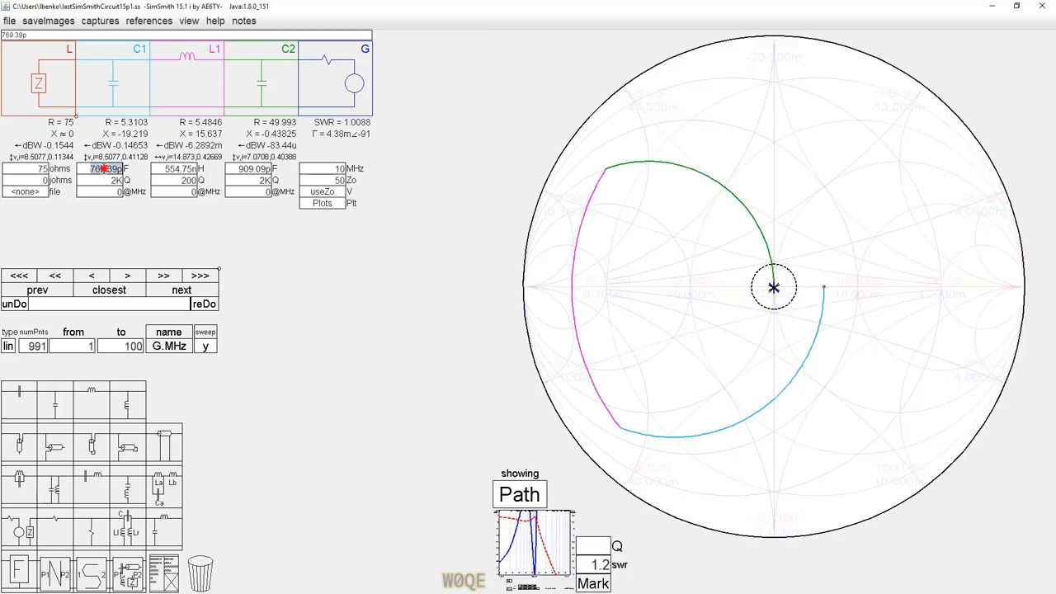
{"action": "scroll", "coordinate": [104, 169], "scroll_direction": "down", "scroll_amount": 10}
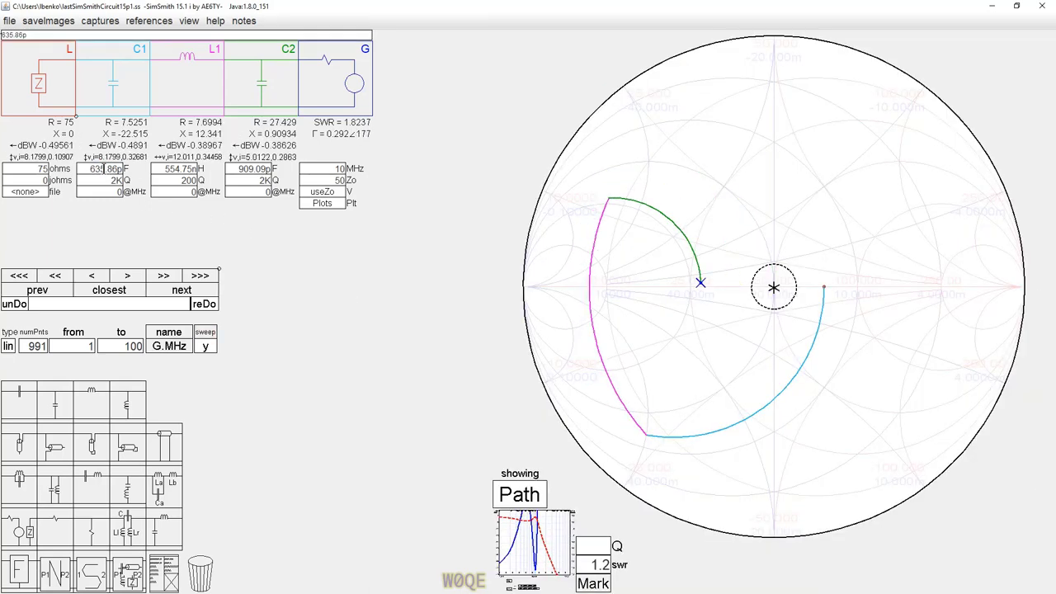
{"action": "scroll", "coordinate": [104, 169], "scroll_direction": "down", "scroll_amount": 8}
{"action": "scroll", "coordinate": [104, 169], "scroll_direction": "down", "scroll_amount": 4}
{"action": "mouse_move", "coordinate": [654, 324]}
{"action": "left_click_drag", "start_coordinate": [653, 323], "coordinate": [772, 288]}
{"action": "left_click", "coordinate": [566, 543]}
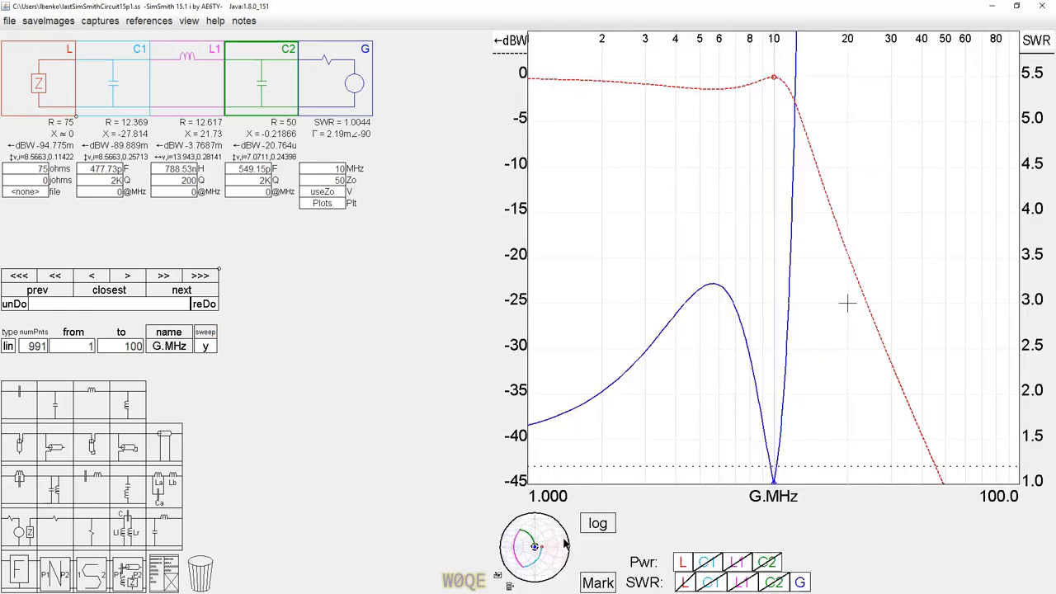
{"action": "left_click", "coordinate": [847, 256]}
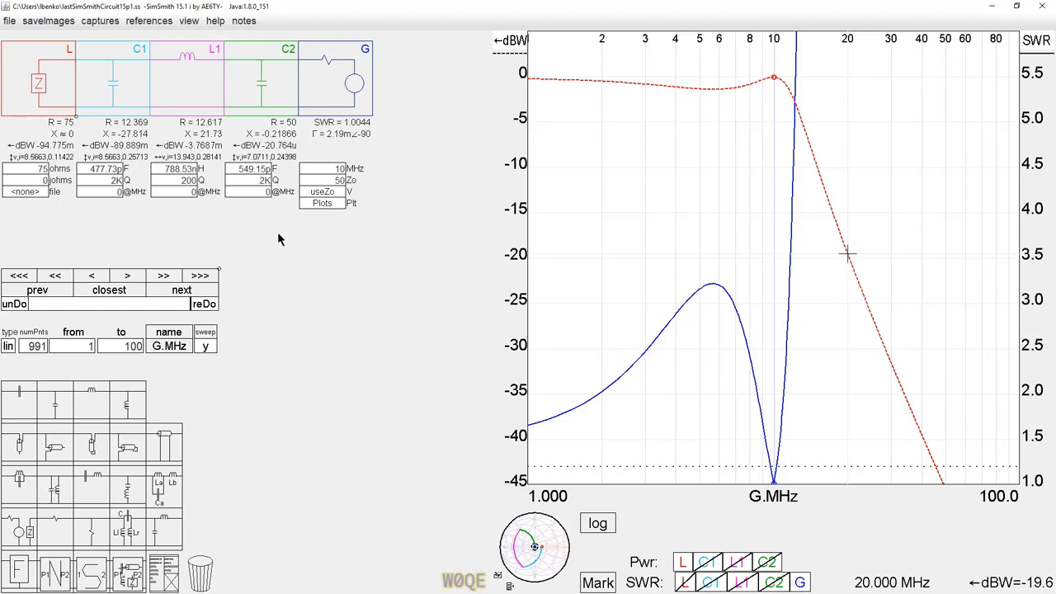
Raise C1 to 525.50 pF and re-centre the path, giving L1 742.42 nH and C2 606.76 pF
{"action": "left_click", "coordinate": [100, 171]}
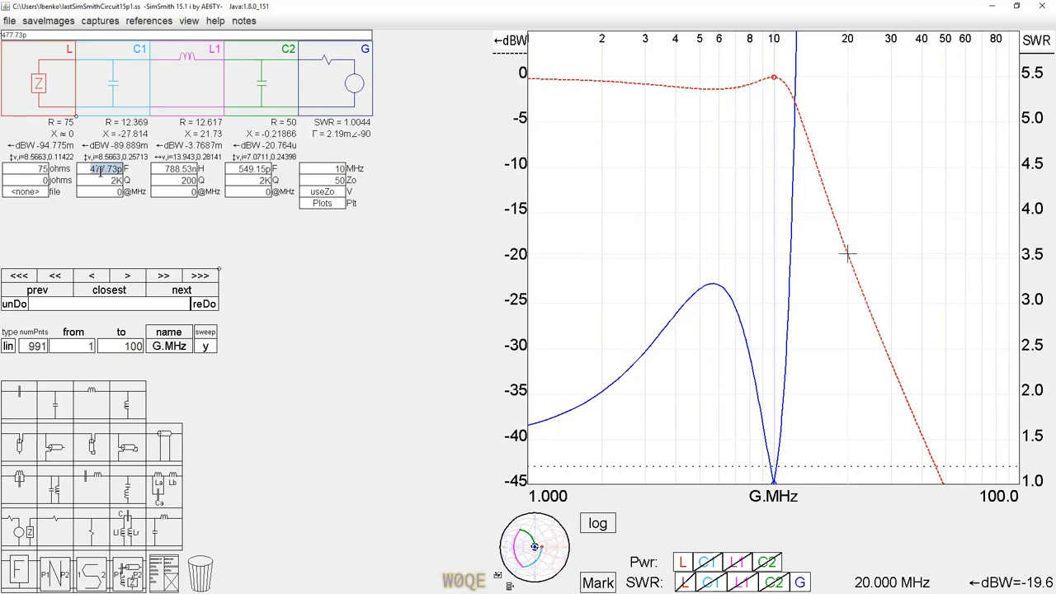
{"action": "scroll", "coordinate": [100, 170], "scroll_direction": "up", "scroll_amount": 1}
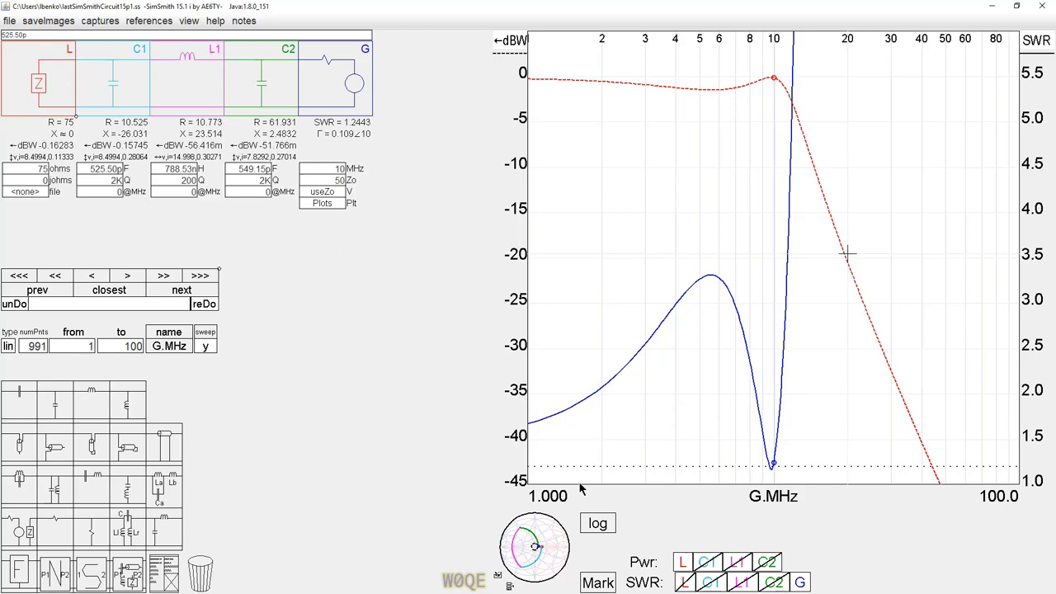
{"action": "left_click", "coordinate": [551, 538]}
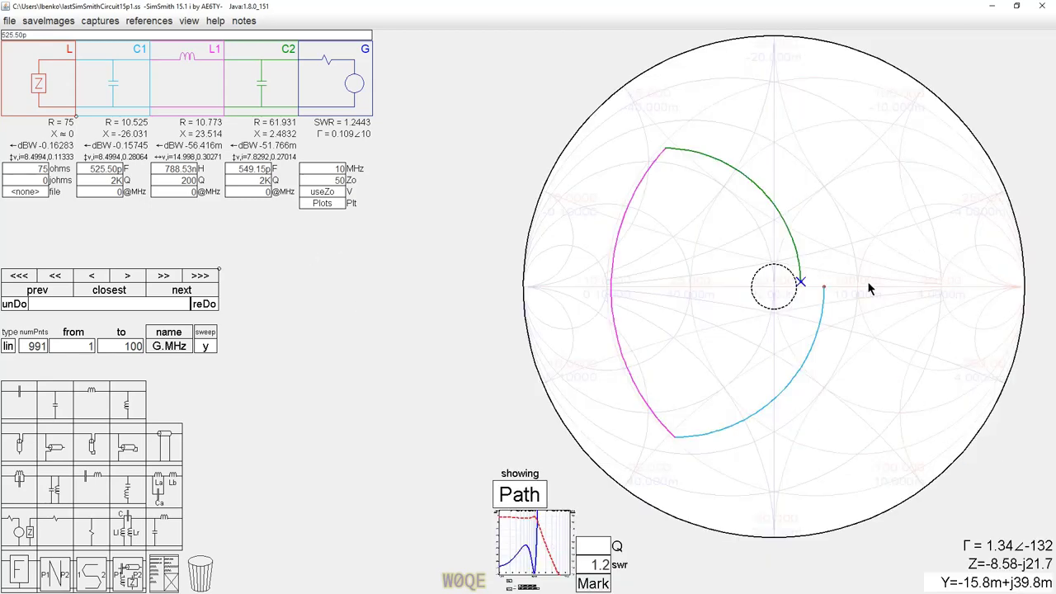
{"action": "left_click_drag", "start_coordinate": [800, 282], "coordinate": [777, 288]}
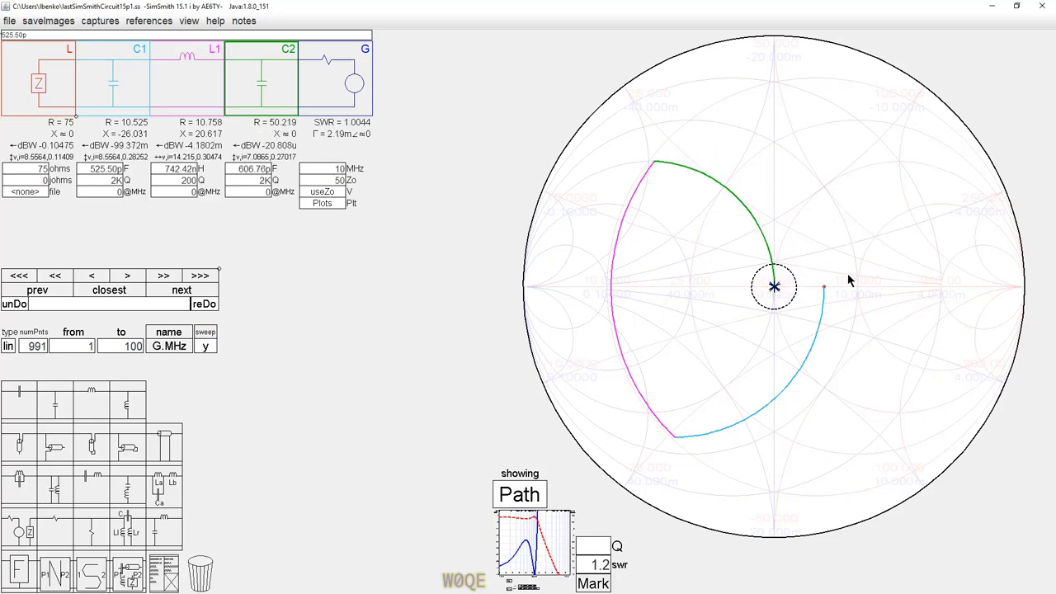
{"action": "left_click", "coordinate": [532, 534]}
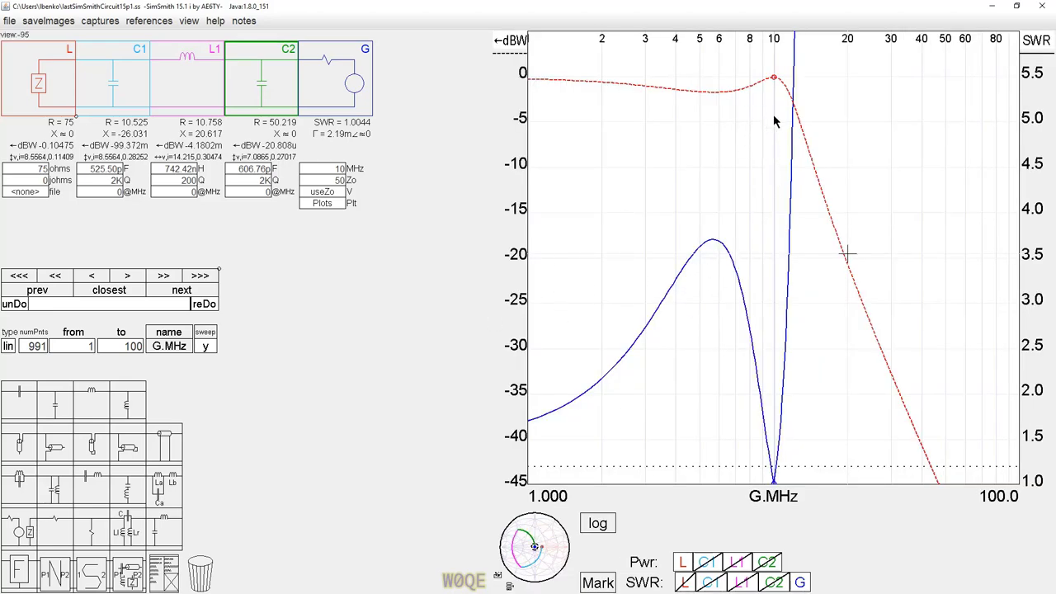
Read the loss near 20 MHz, then zoom the frequency axis to 8.53–11.7 MHz
{"action": "left_click", "coordinate": [865, 237]}
{"action": "left_click", "coordinate": [847, 262]}
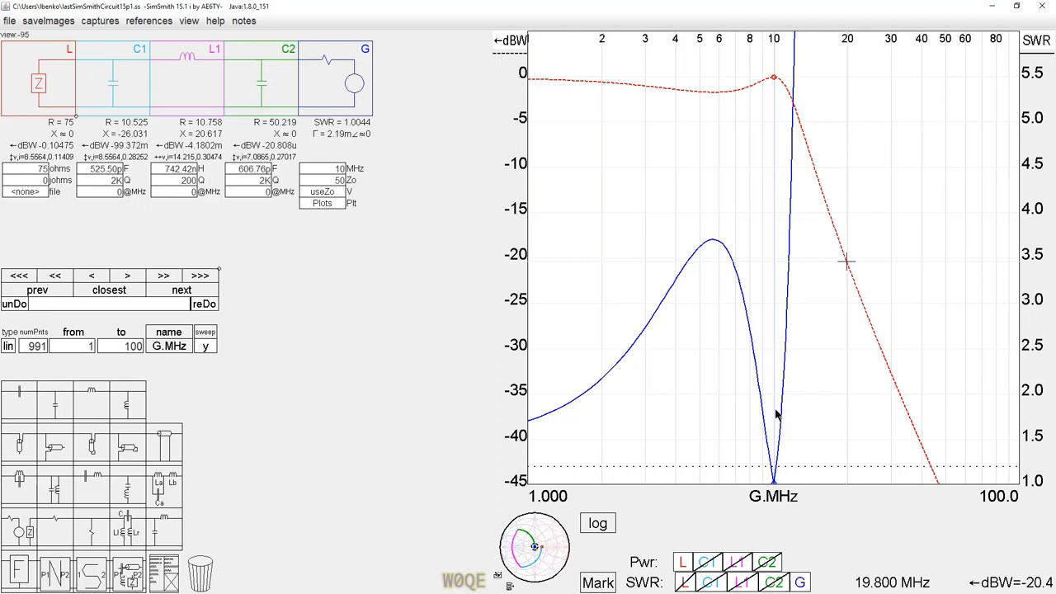
{"action": "scroll", "coordinate": [775, 415], "scroll_direction": "up", "scroll_amount": 5}
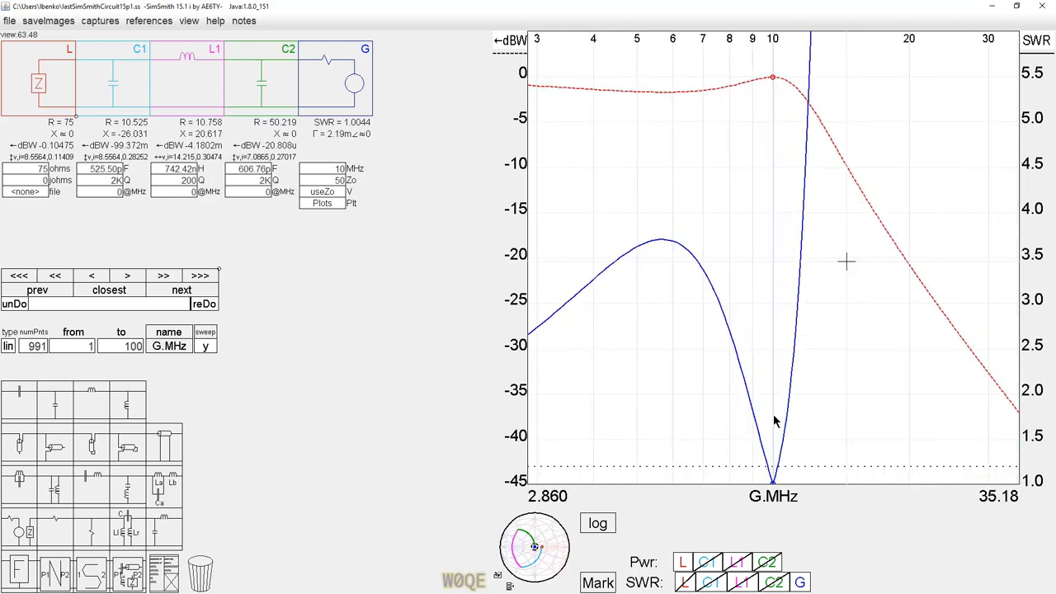
{"action": "scroll", "coordinate": [776, 420], "scroll_direction": "up", "scroll_amount": 4}
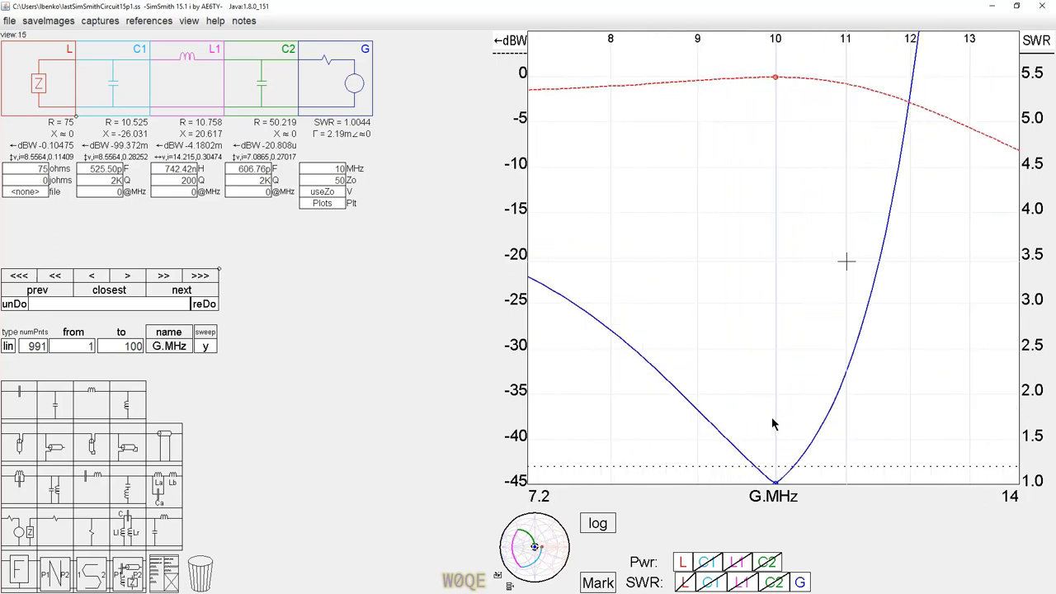
{"action": "scroll", "coordinate": [773, 424], "scroll_direction": "up", "scroll_amount": 2}
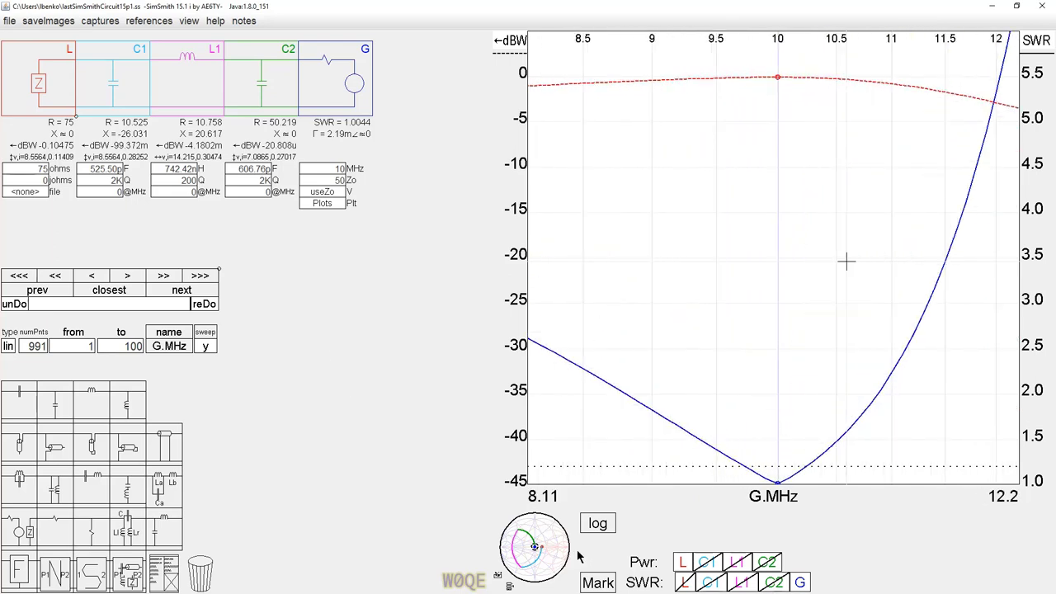
Stretch the SWR axis to 1.0–1.9 to show the sharp dip at 10 MHz
{"action": "left_click", "coordinate": [554, 561]}
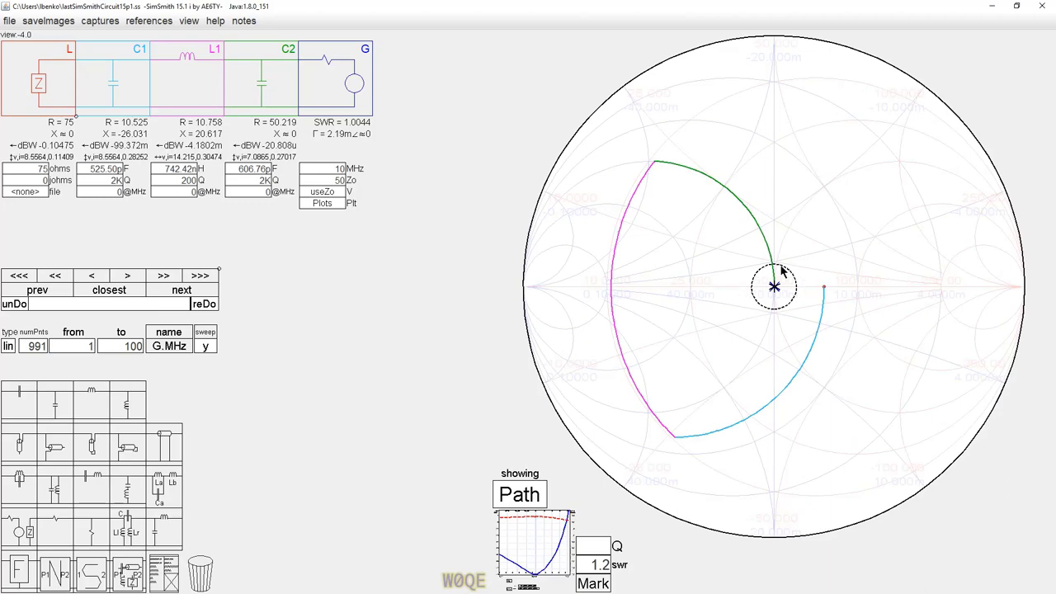
{"action": "left_click", "coordinate": [538, 533]}
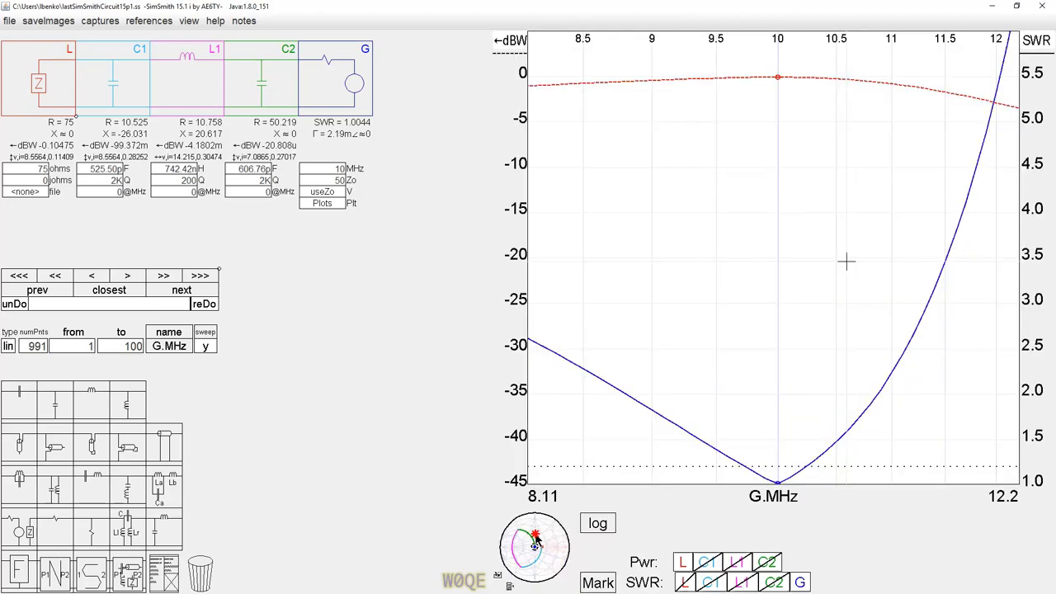
{"action": "scroll", "coordinate": [825, 444], "scroll_direction": "up", "scroll_amount": 1}
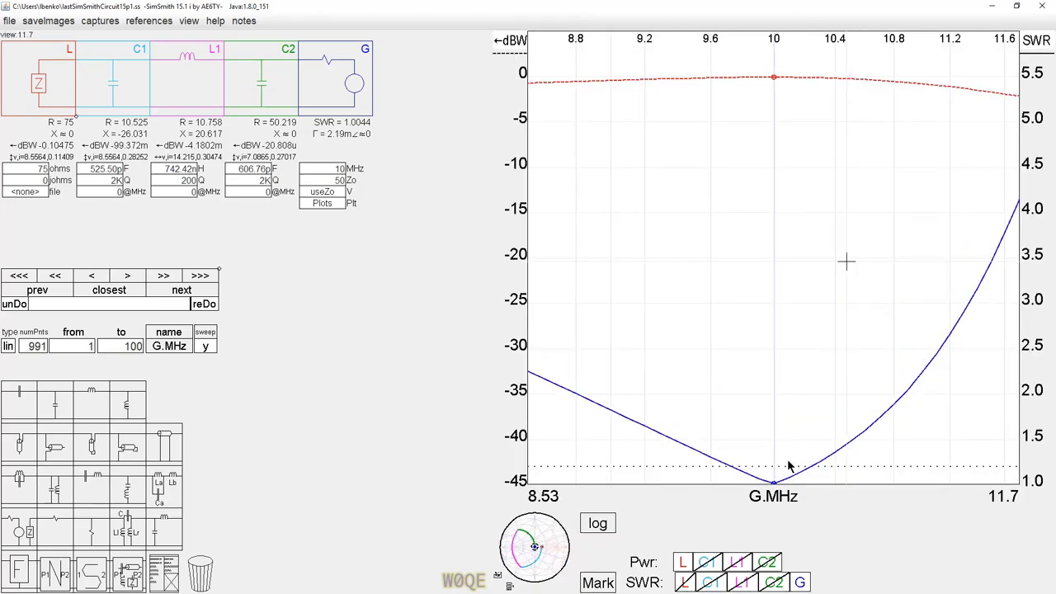
{"action": "scroll", "coordinate": [1038, 446], "scroll_direction": "up", "scroll_amount": 3}
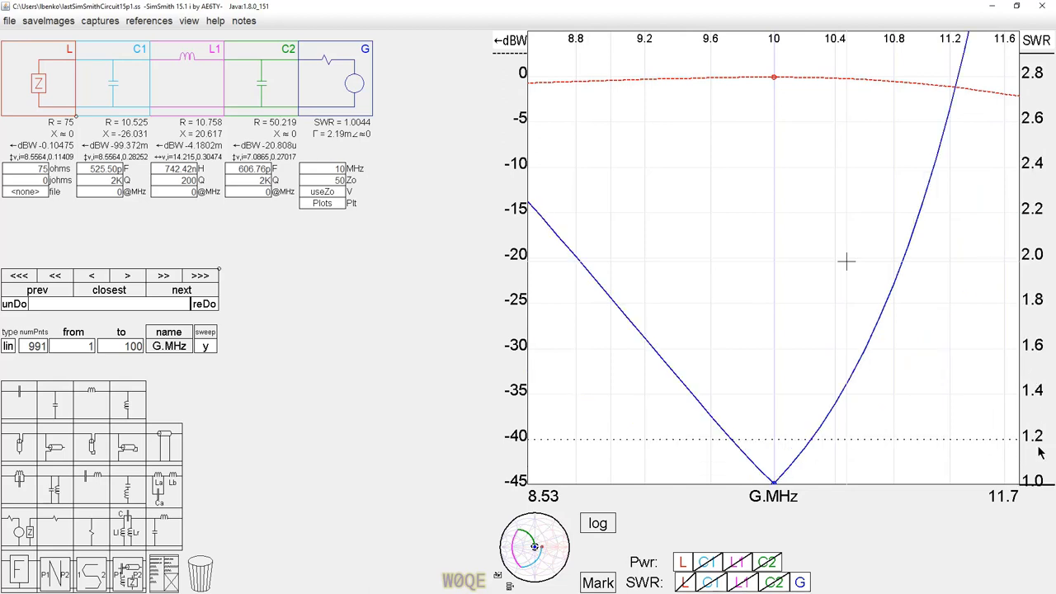
{"action": "scroll", "coordinate": [1039, 450], "scroll_direction": "up", "scroll_amount": 2}
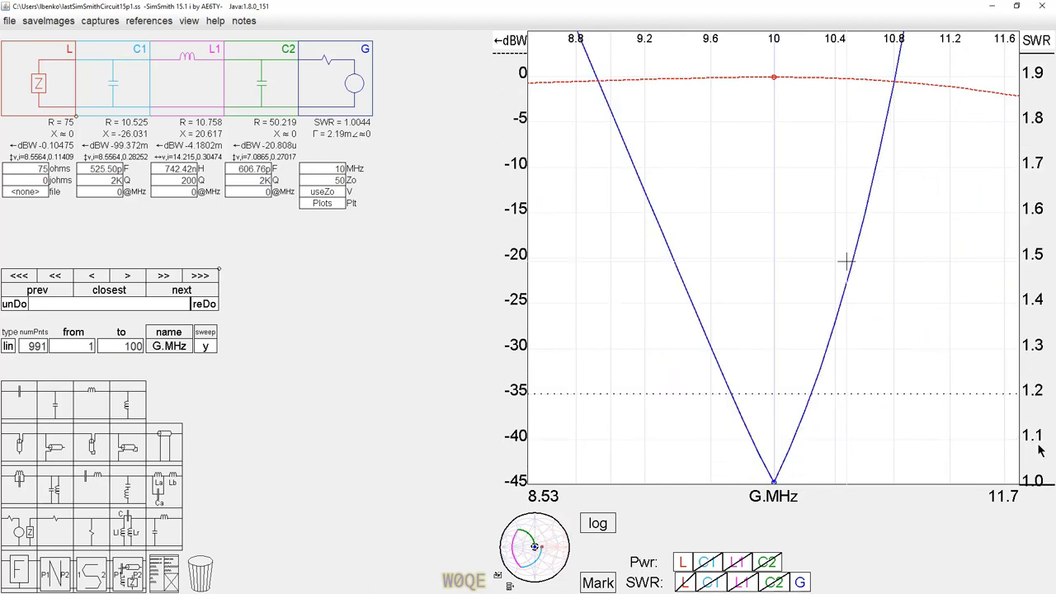
Sample SWR at 9.7, 10.2 (1.163) and 10.3 MHz (1.255), then zoom back out to 1–100 MHz
{"action": "left_click", "coordinate": [732, 396]}
{"action": "left_click", "coordinate": [733, 398]}
{"action": "left_click", "coordinate": [735, 404]}
{"action": "left_click", "coordinate": [727, 390]}
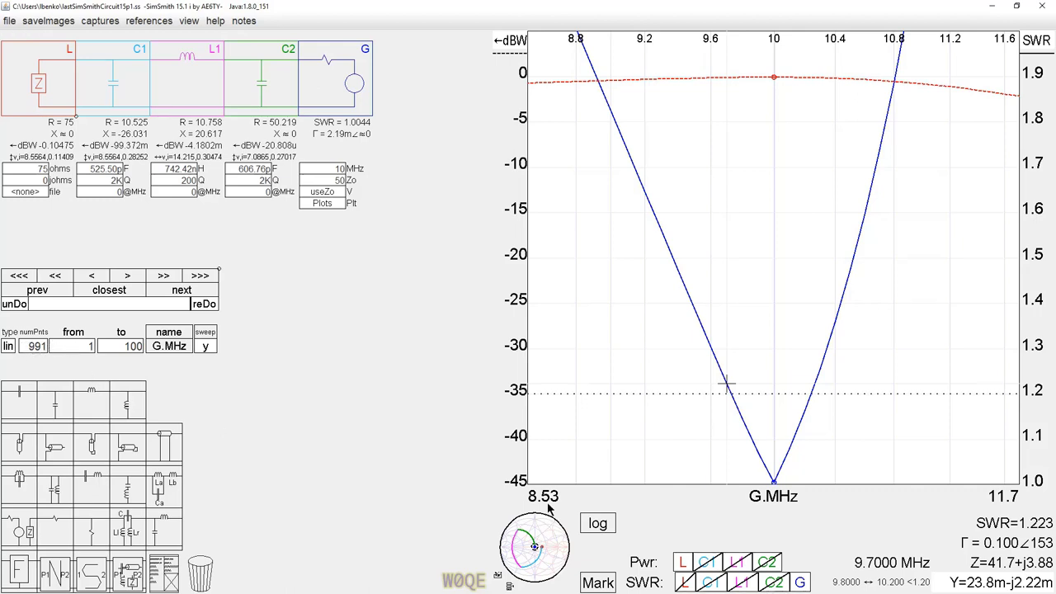
{"action": "left_click", "coordinate": [806, 410]}
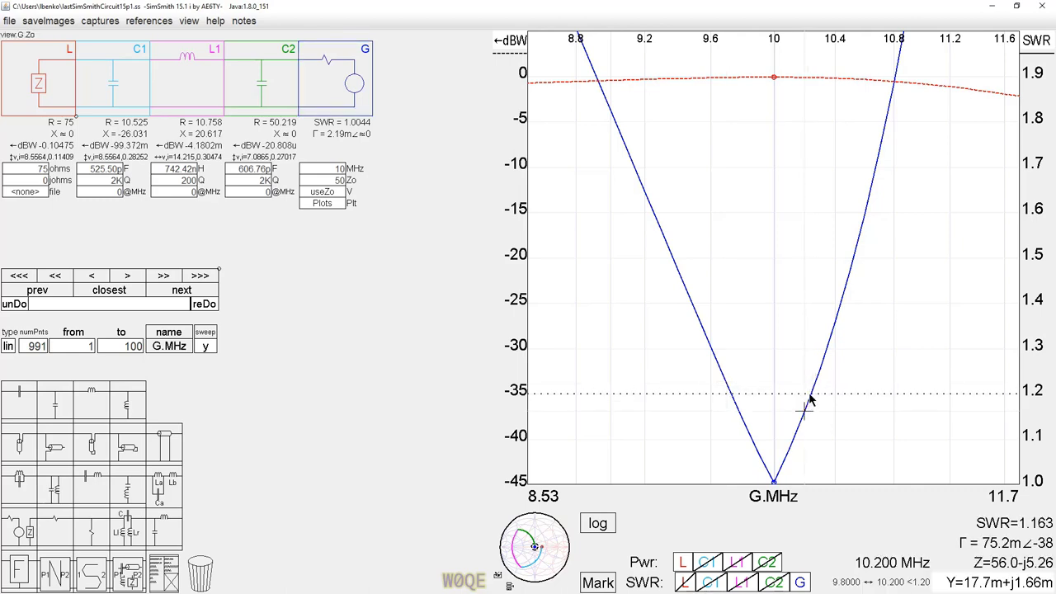
{"action": "left_click", "coordinate": [818, 372]}
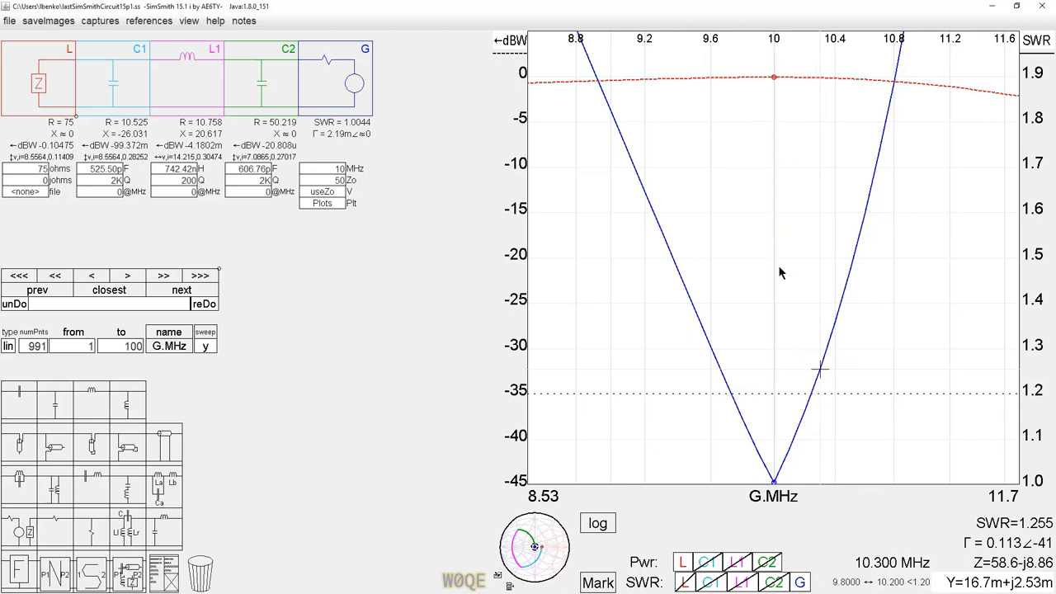
{"action": "scroll", "coordinate": [779, 270], "scroll_direction": "down", "scroll_amount": 1}
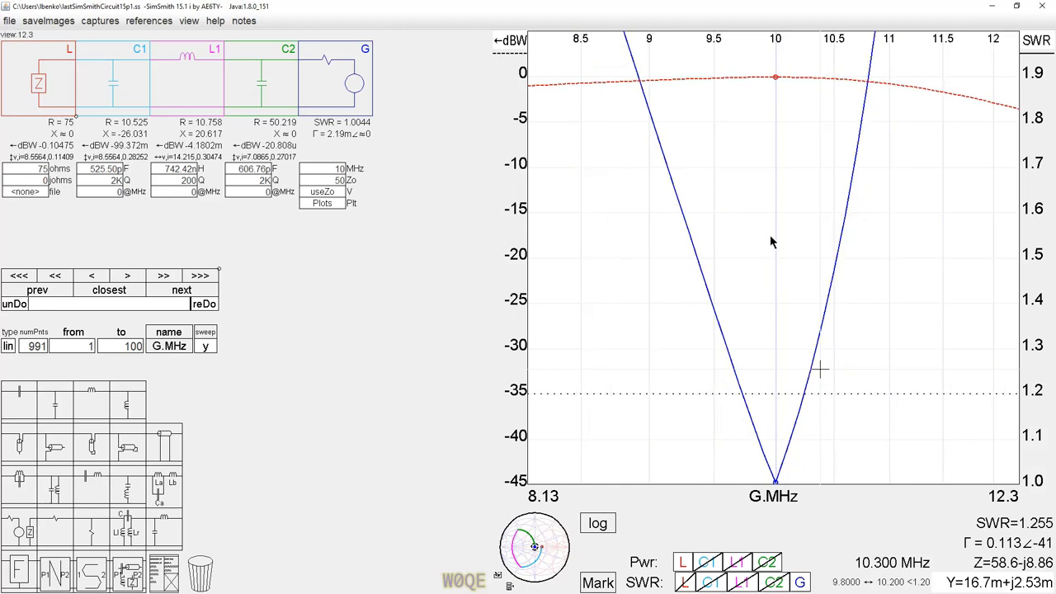
{"action": "scroll", "coordinate": [764, 244], "scroll_direction": "down", "scroll_amount": 6}
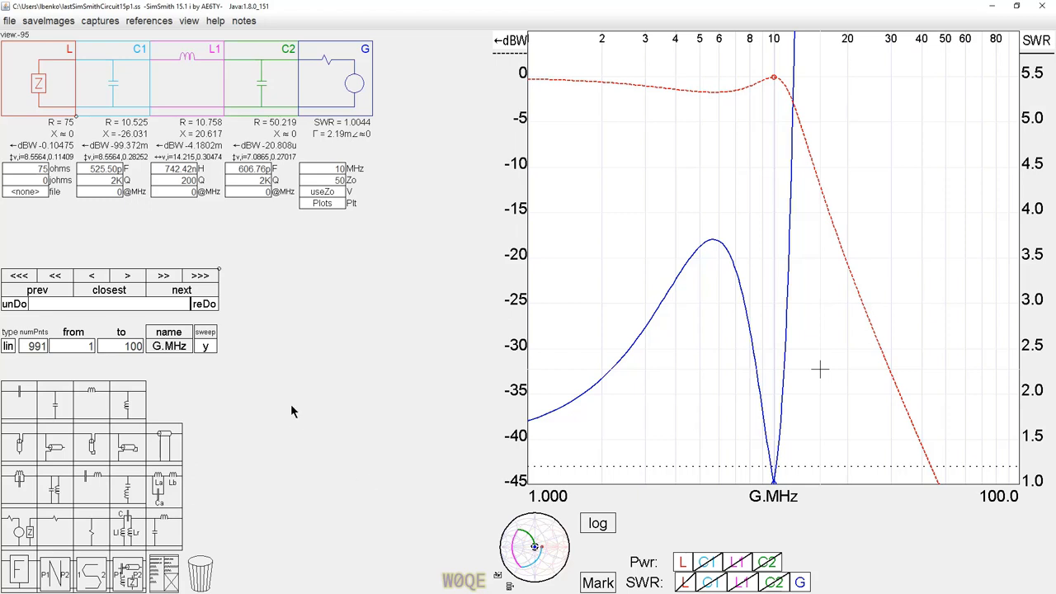
Swap C1, L1 and C2 for automatic sections LC1 and LC2, and show their Smith chart
{"action": "left_click", "coordinate": [108, 92]}
{"action": "left_click", "coordinate": [107, 93]}
{"action": "left_click", "coordinate": [108, 92]}
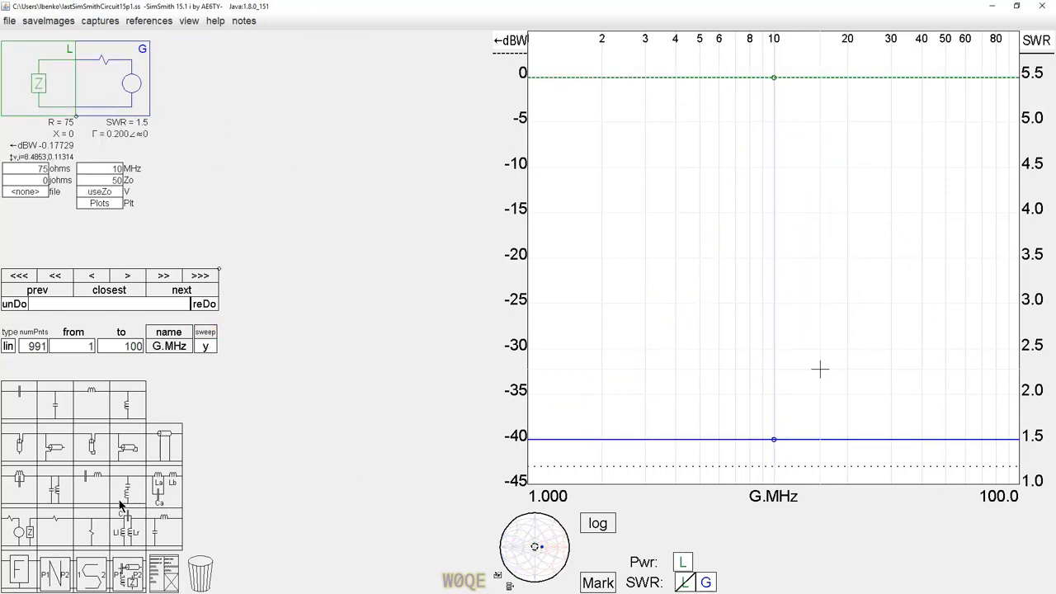
{"action": "left_click_drag", "start_coordinate": [160, 530], "coordinate": [111, 87]}
{"action": "left_click_drag", "start_coordinate": [168, 534], "coordinate": [198, 88]}
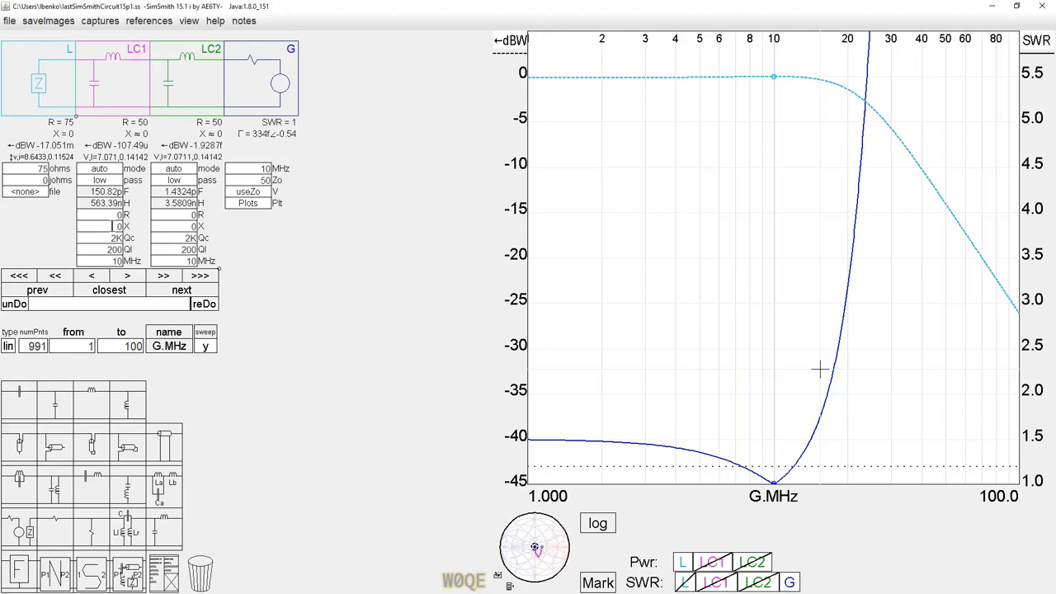
{"action": "left_click", "coordinate": [537, 563]}
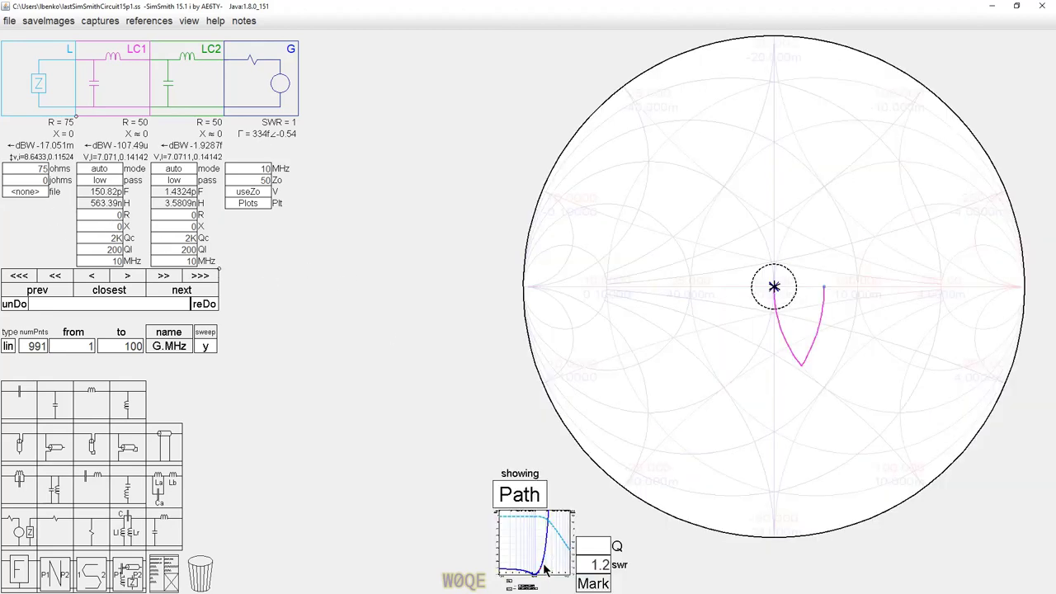
Set LC1's target R to 60 ohms, retuning LC1 to 106.73 pF/478.95 nH and LC2 to 119.37 pF/357.23 nH
{"action": "left_click", "coordinate": [109, 214]}
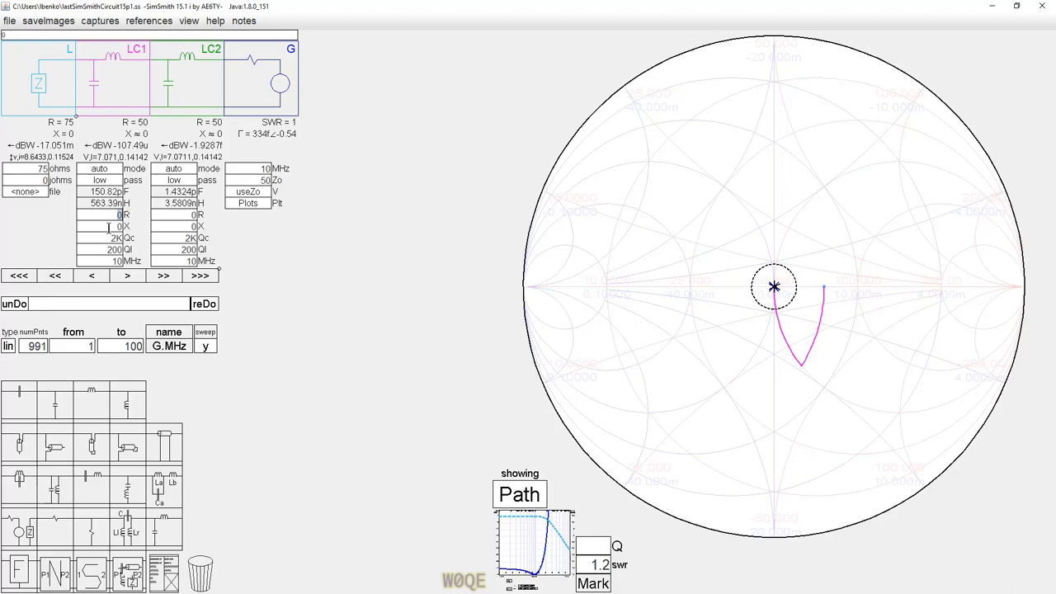
{"action": "type", "text": "6"}
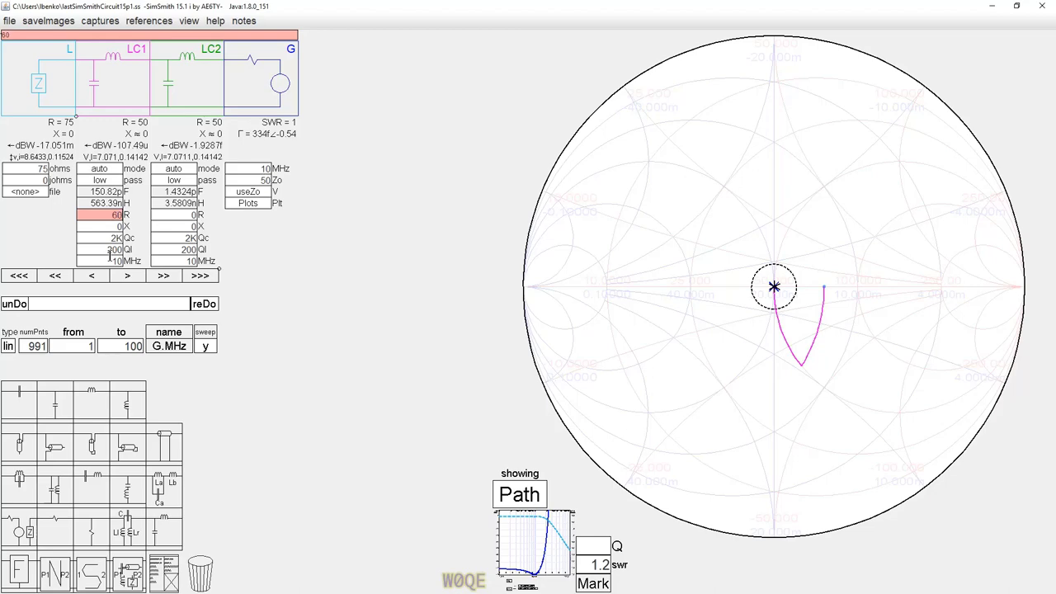
{"action": "key", "text": "Return"}
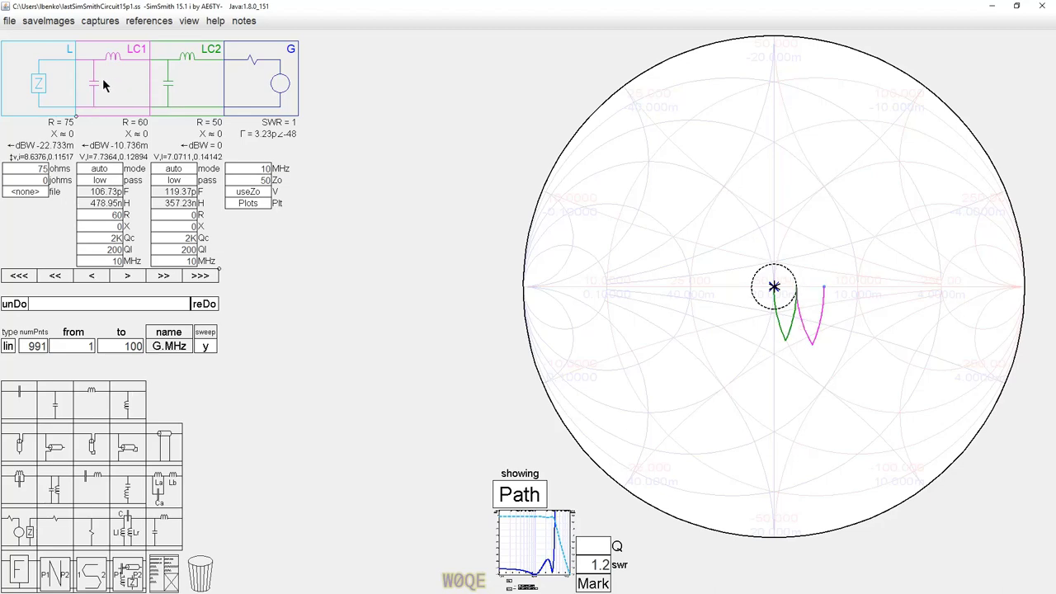
Check the sweep, then drag LC1's Smith chart endpoint upward for a first retune
{"action": "left_click", "coordinate": [537, 542]}
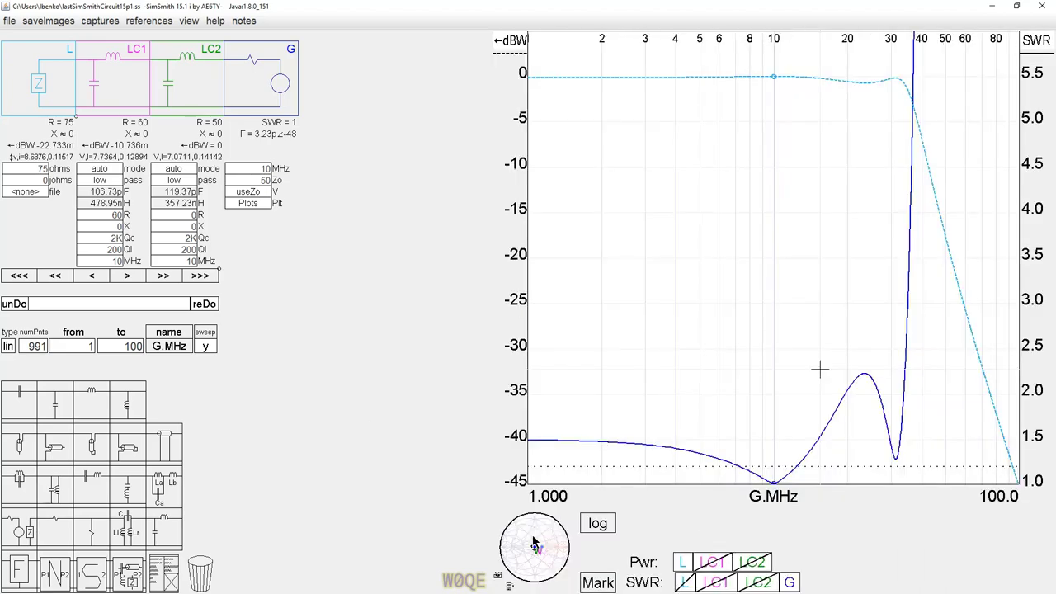
{"action": "scroll", "coordinate": [788, 191], "scroll_direction": "up", "scroll_amount": 2}
{"action": "scroll", "coordinate": [788, 185], "scroll_direction": "down", "scroll_amount": 2}
{"action": "left_click", "coordinate": [540, 560]}
{"action": "left_click_drag", "start_coordinate": [797, 281], "coordinate": [799, 226]}
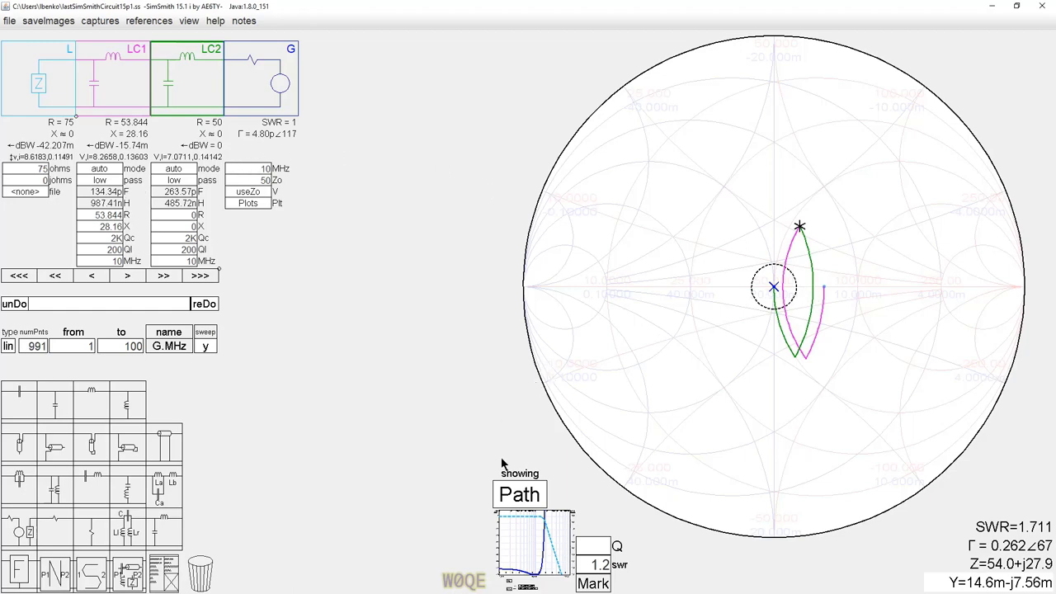
{"action": "left_click", "coordinate": [532, 546]}
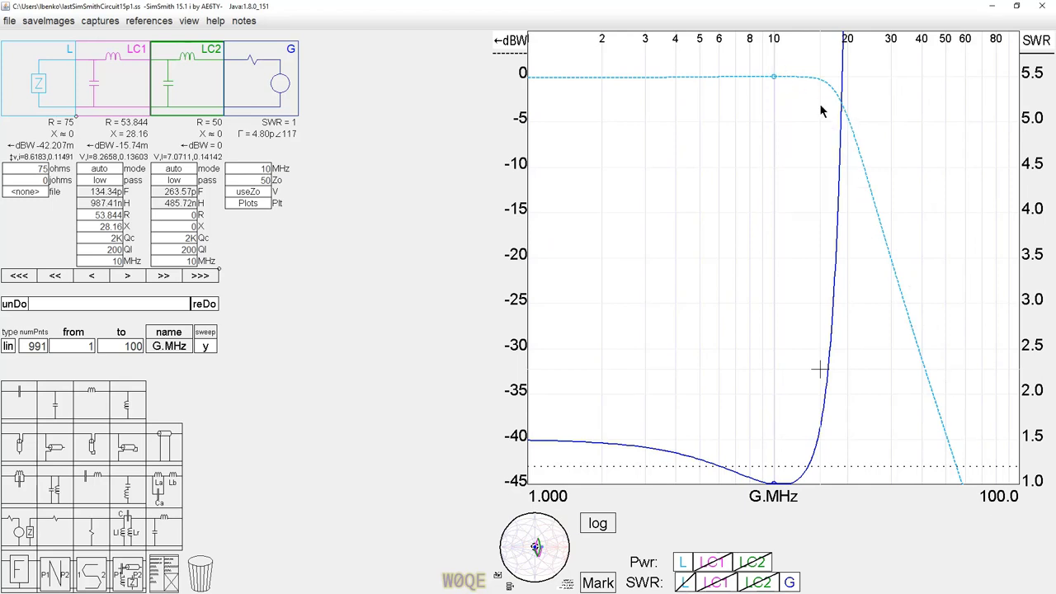
Raise LC1's match point to 223.73 pF/1.3532 µH and mark −19.9 dBW at 20.1 MHz
{"action": "left_click", "coordinate": [536, 561]}
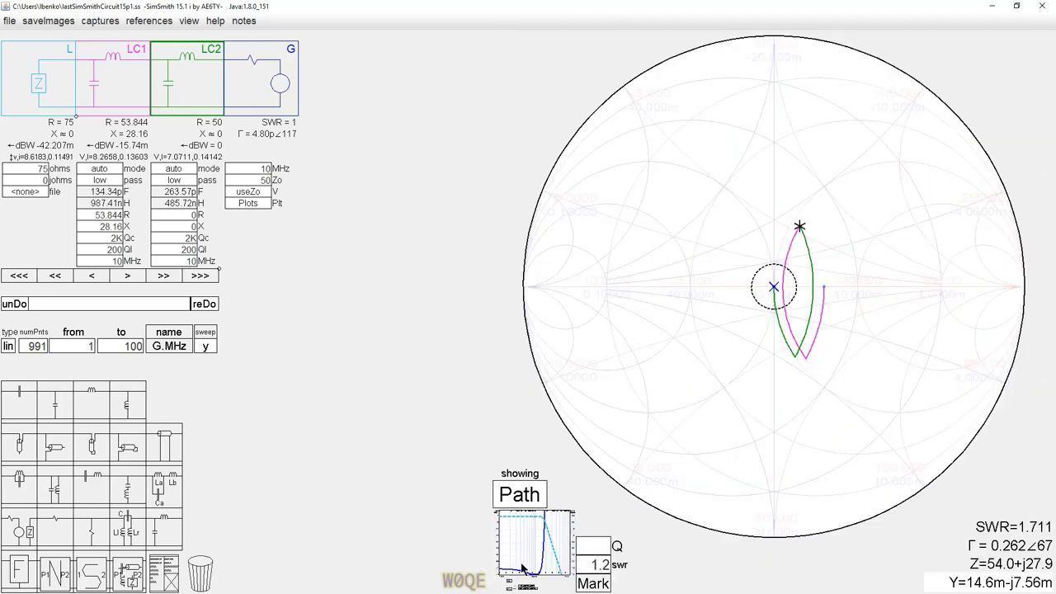
{"action": "left_click_drag", "start_coordinate": [798, 228], "coordinate": [802, 197]}
{"action": "left_click", "coordinate": [532, 529]}
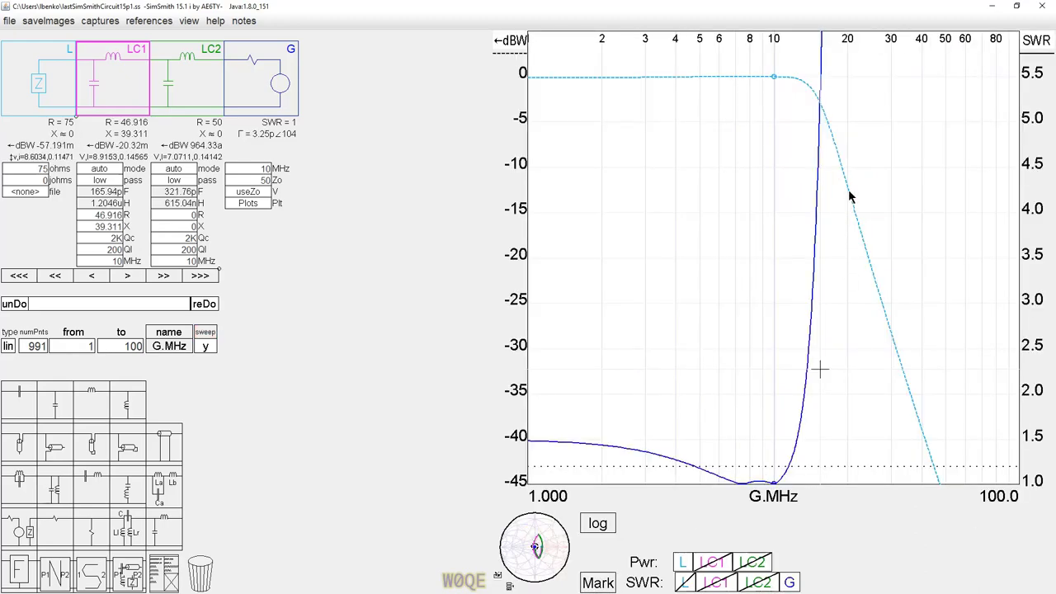
{"action": "left_click", "coordinate": [523, 548]}
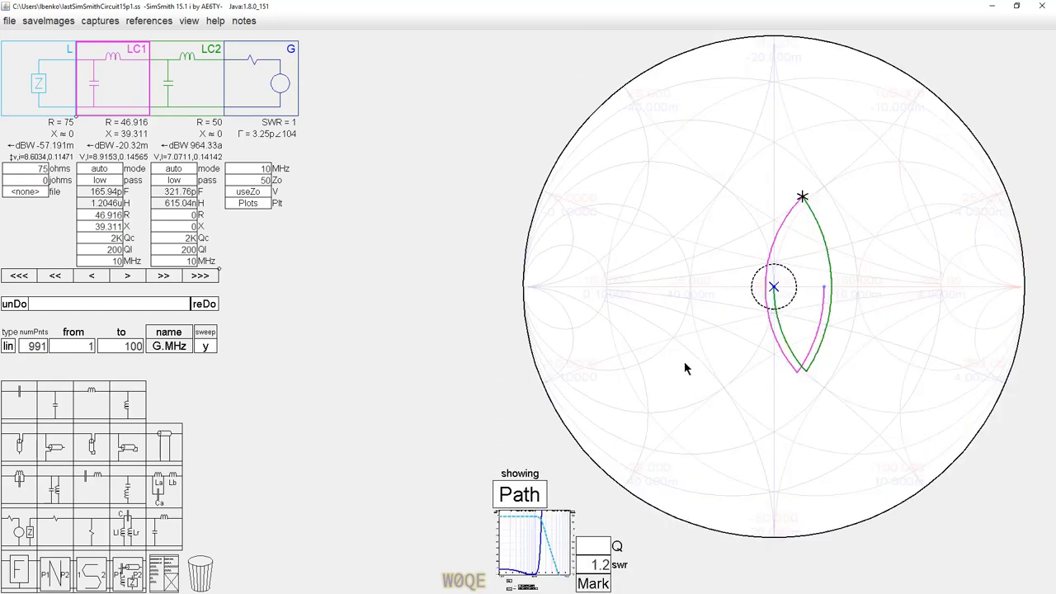
{"action": "mouse_move", "coordinate": [804, 198]}
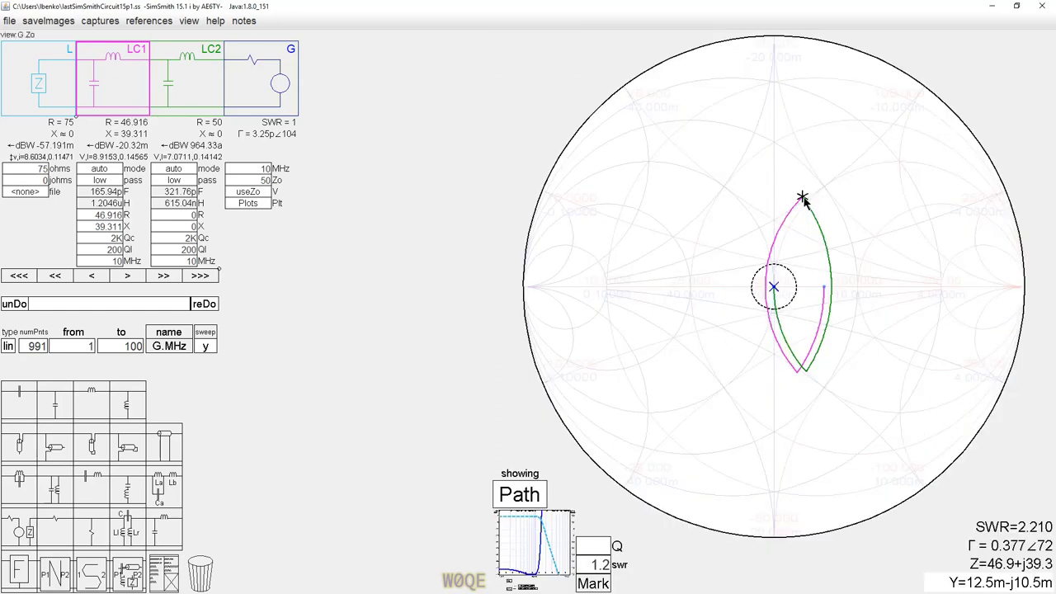
{"action": "left_click_drag", "start_coordinate": [803, 198], "coordinate": [801, 175]}
{"action": "left_click", "coordinate": [521, 558]}
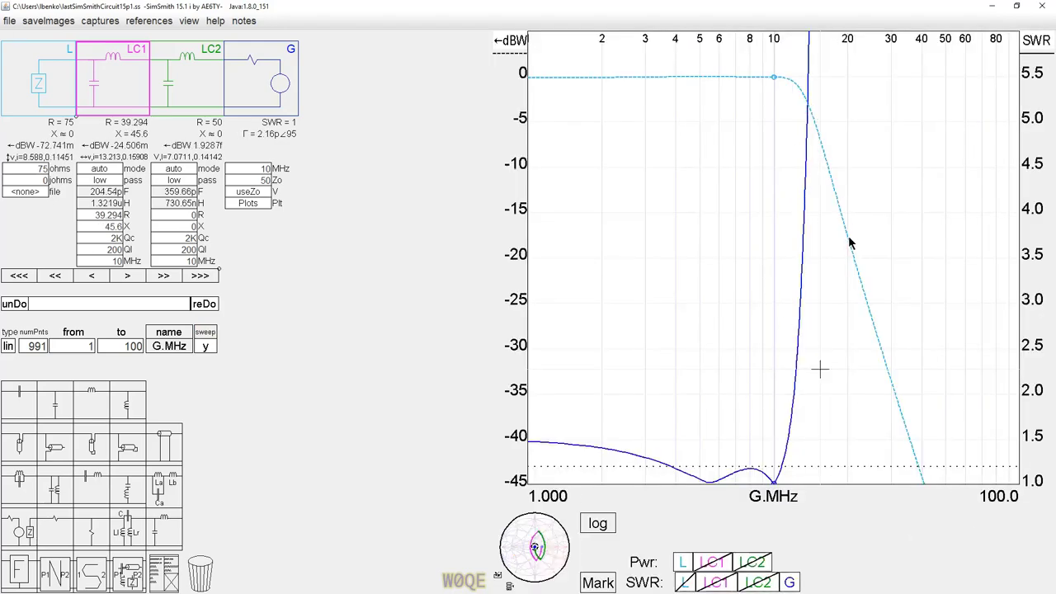
{"action": "left_click", "coordinate": [519, 568]}
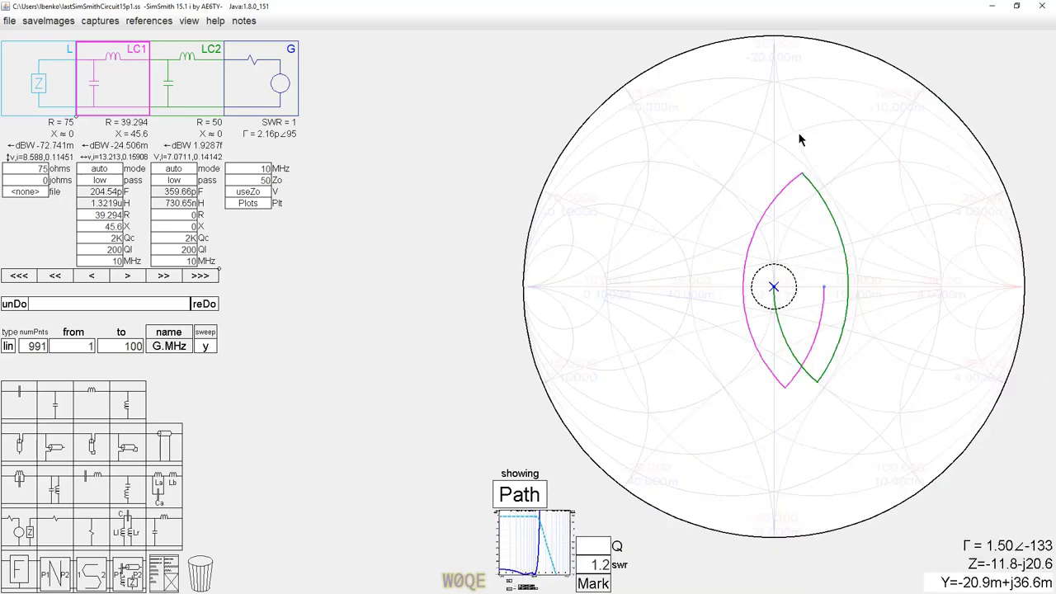
{"action": "left_click_drag", "start_coordinate": [805, 177], "coordinate": [801, 164]}
{"action": "left_click", "coordinate": [525, 563]}
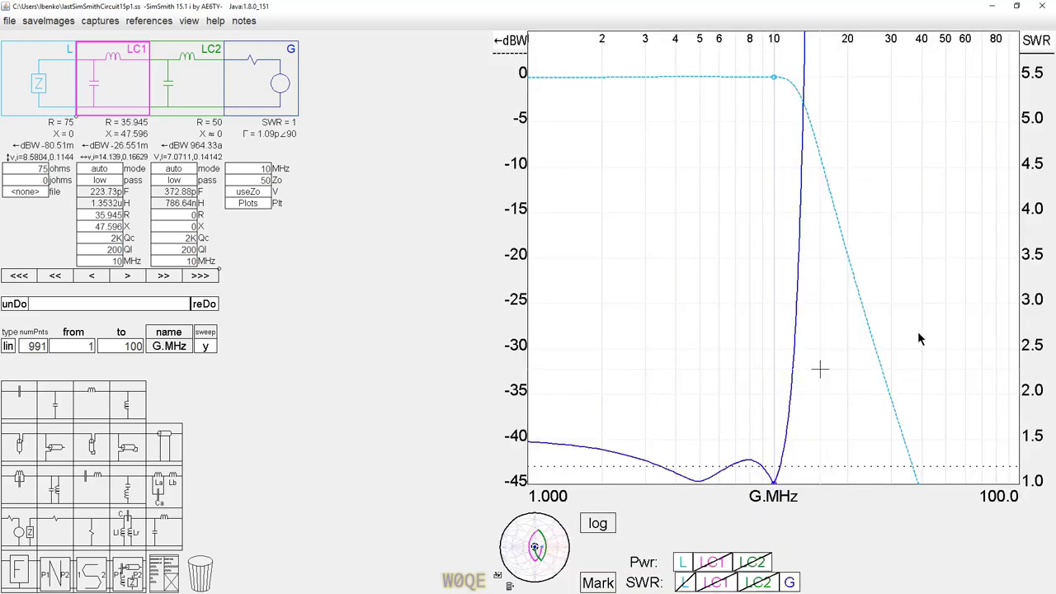
{"action": "left_click", "coordinate": [849, 261]}
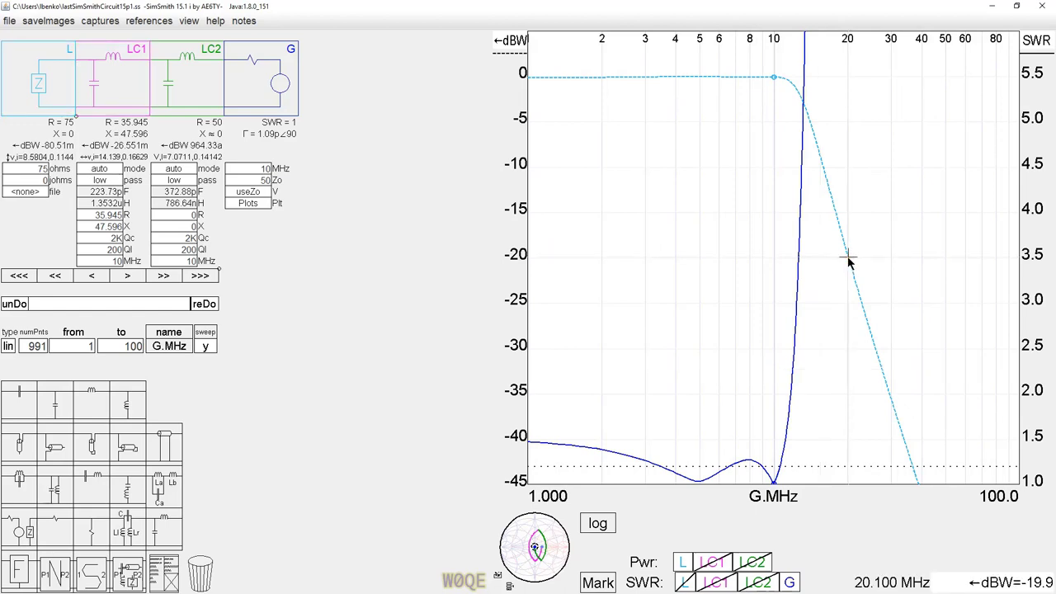
Rescale SWR, zoom to 5.8–16 MHz, and find SWR 1.2 at about 9 and 10.6 MHz
{"action": "left_click", "coordinate": [771, 464]}
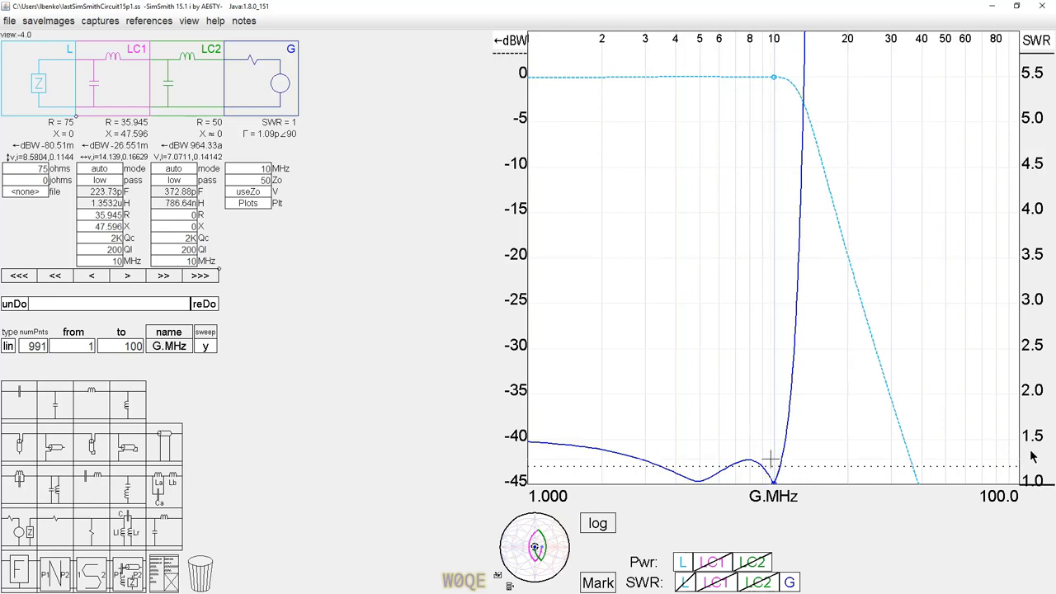
{"action": "scroll", "coordinate": [1038, 458], "scroll_direction": "down", "scroll_amount": 1}
{"action": "scroll", "coordinate": [1040, 459], "scroll_direction": "down", "scroll_amount": 1}
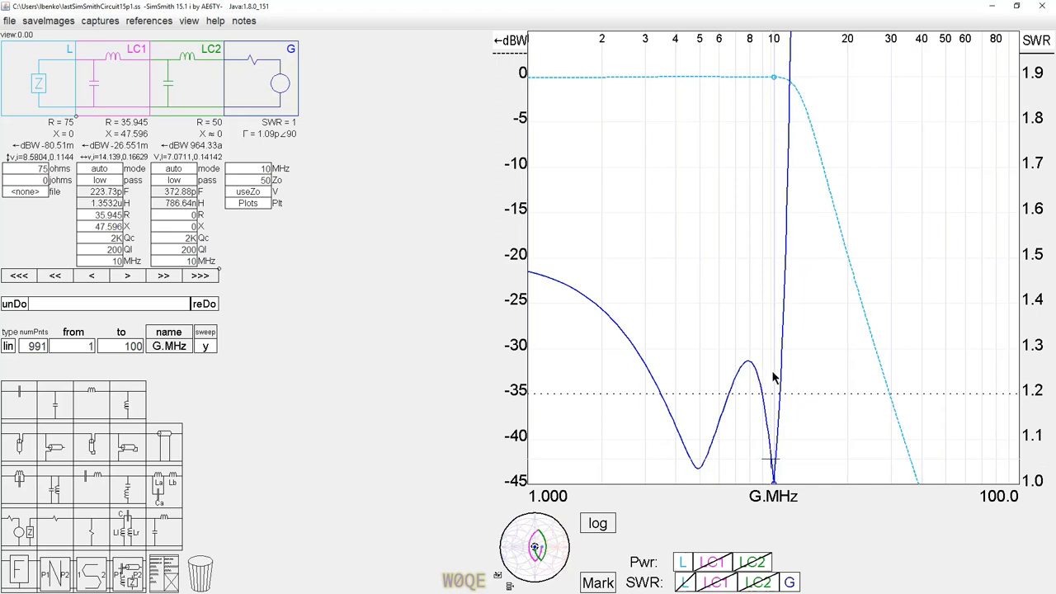
{"action": "scroll", "coordinate": [773, 379], "scroll_direction": "down", "scroll_amount": 1}
{"action": "scroll", "coordinate": [773, 380], "scroll_direction": "down", "scroll_amount": 3}
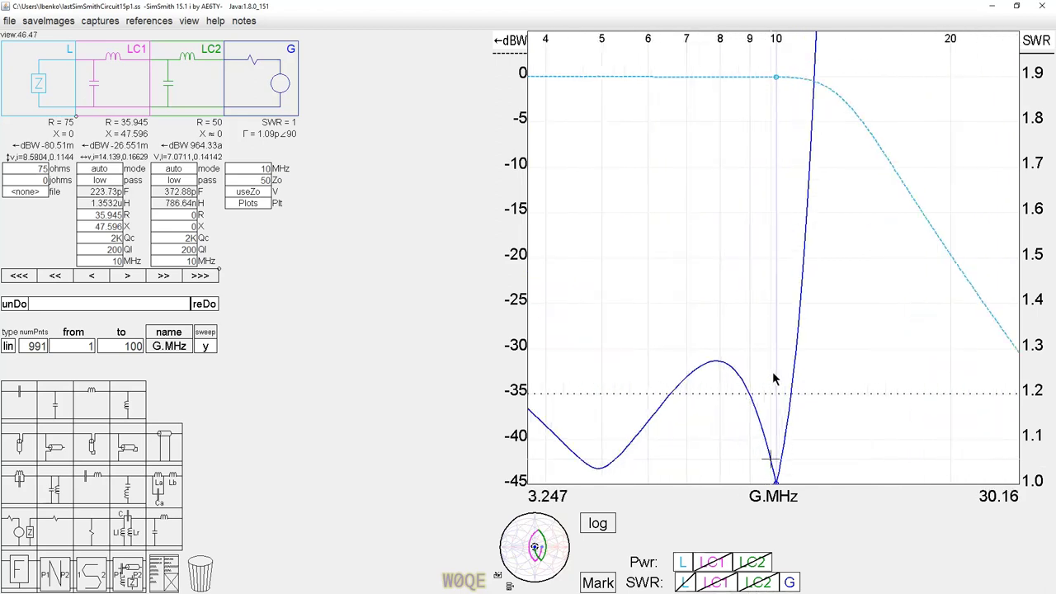
{"action": "left_click", "coordinate": [701, 396]}
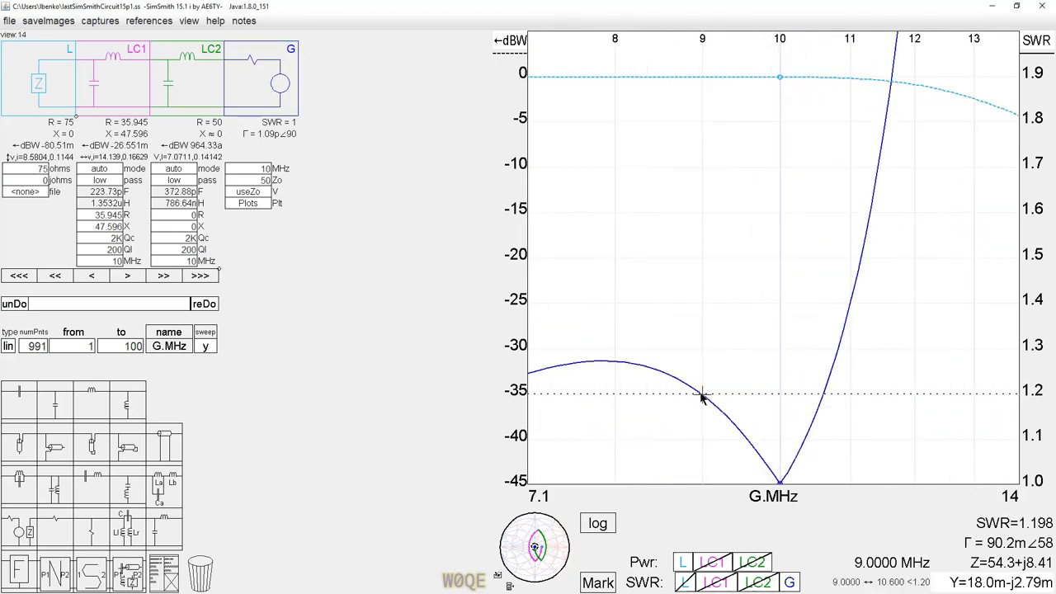
{"action": "left_click", "coordinate": [824, 394]}
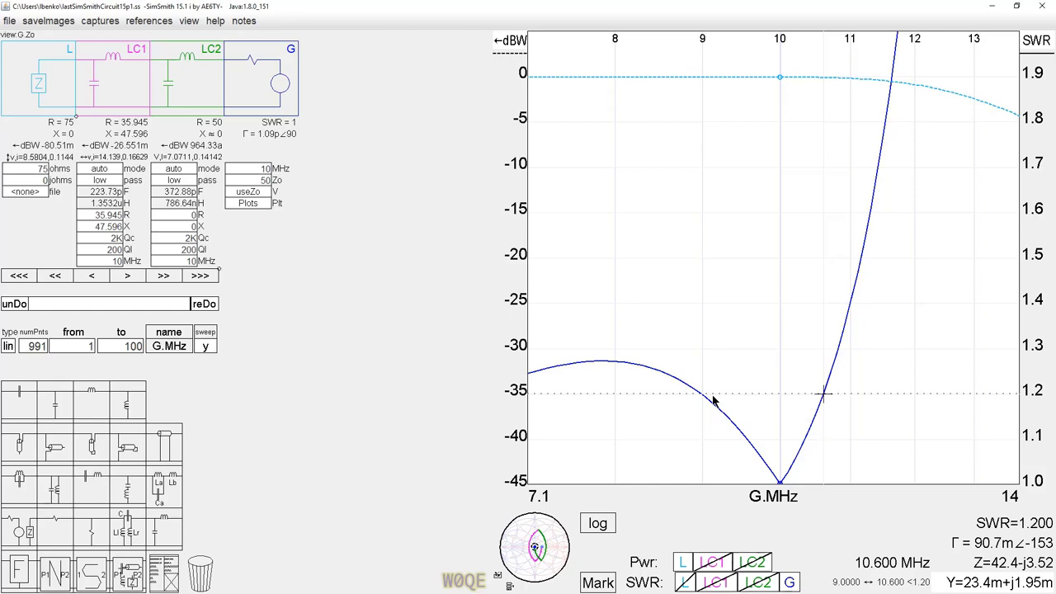
{"action": "scroll", "coordinate": [821, 296], "scroll_direction": "down", "scroll_amount": 2}
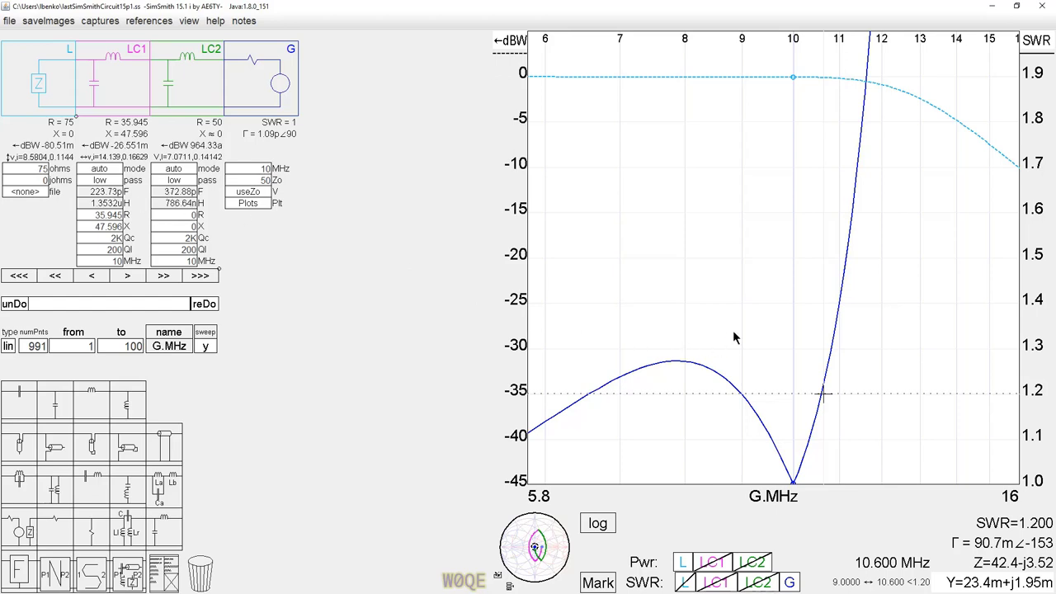
Flip to the alternate solution: LC1 340.19 pF/997.71 nH, LC2 279.54 pF/1.2324 µH
{"action": "scroll", "coordinate": [734, 335], "scroll_direction": "down", "scroll_amount": 5}
{"action": "scroll", "coordinate": [735, 340], "scroll_direction": "down", "scroll_amount": 2}
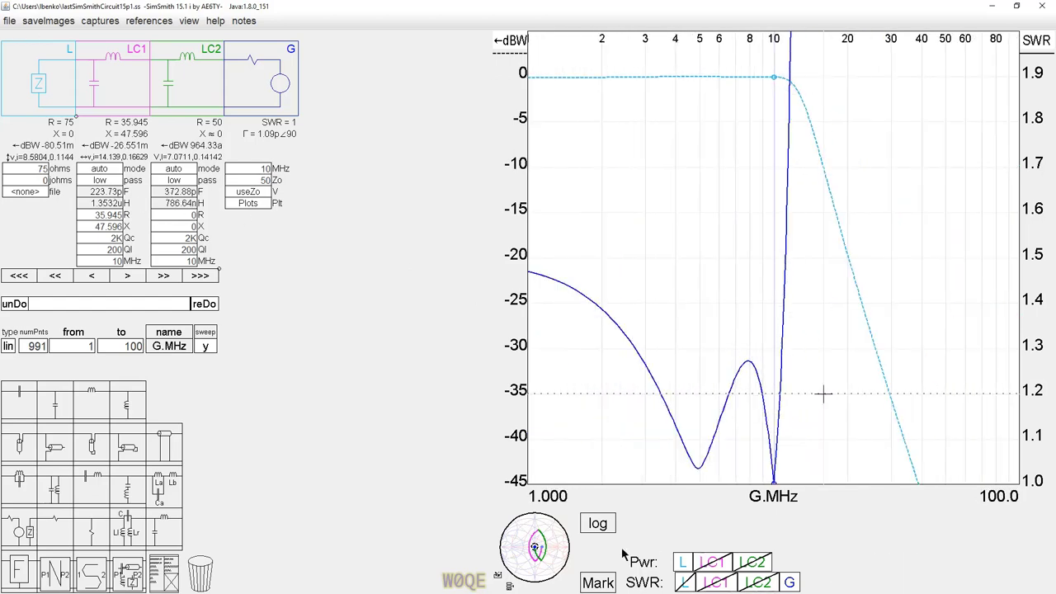
{"action": "left_click", "coordinate": [561, 569]}
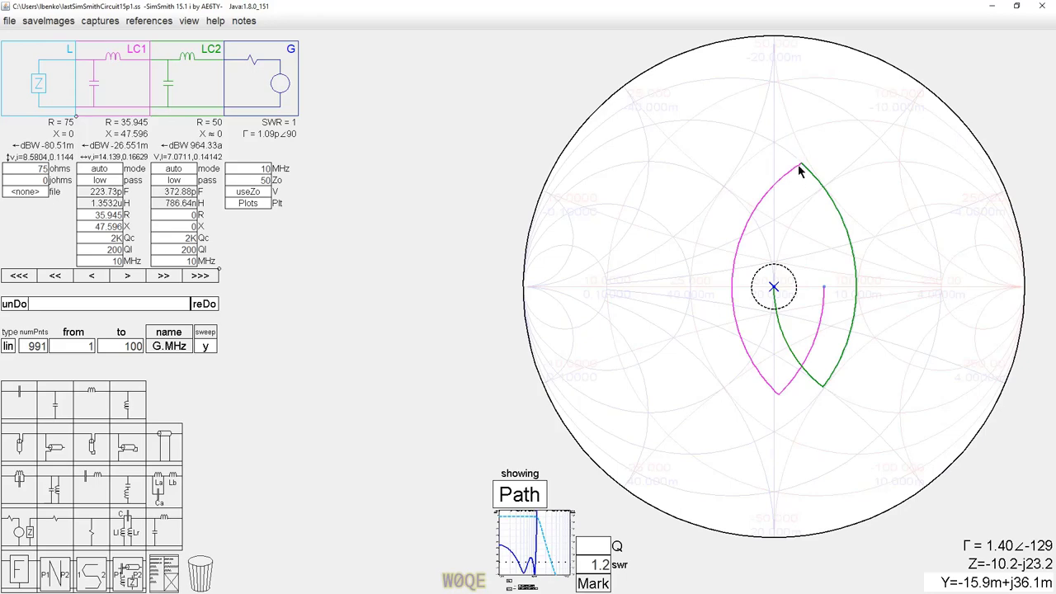
{"action": "mouse_move", "coordinate": [801, 169]}
{"action": "left_mouse_down"}
{"action": "mouse_move", "coordinate": [816, 278]}
{"action": "mouse_move", "coordinate": [803, 422]}
{"action": "left_mouse_up"}
{"action": "left_click", "coordinate": [551, 532]}
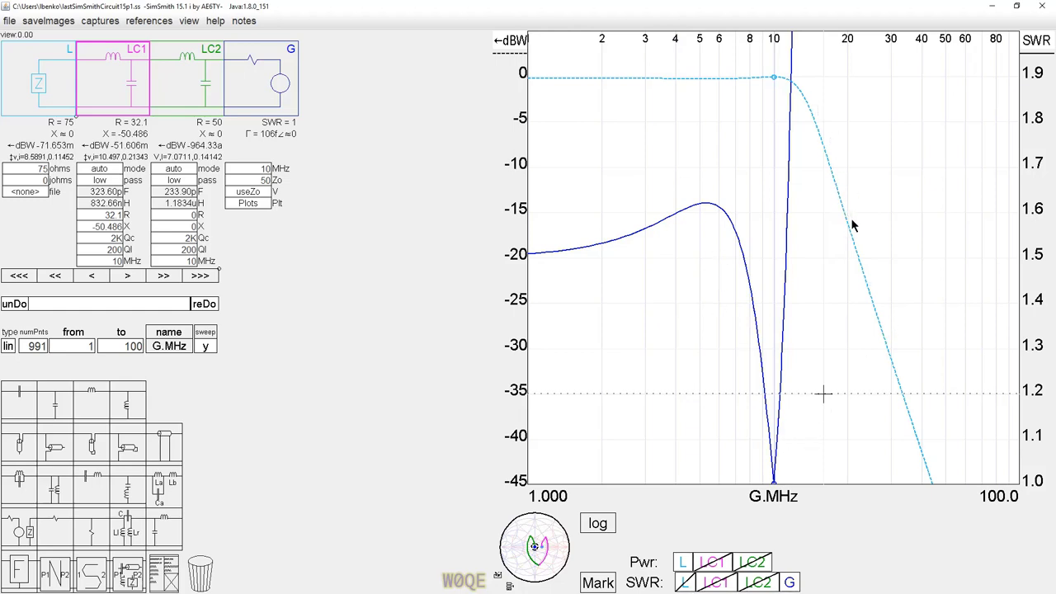
{"action": "left_click", "coordinate": [502, 558]}
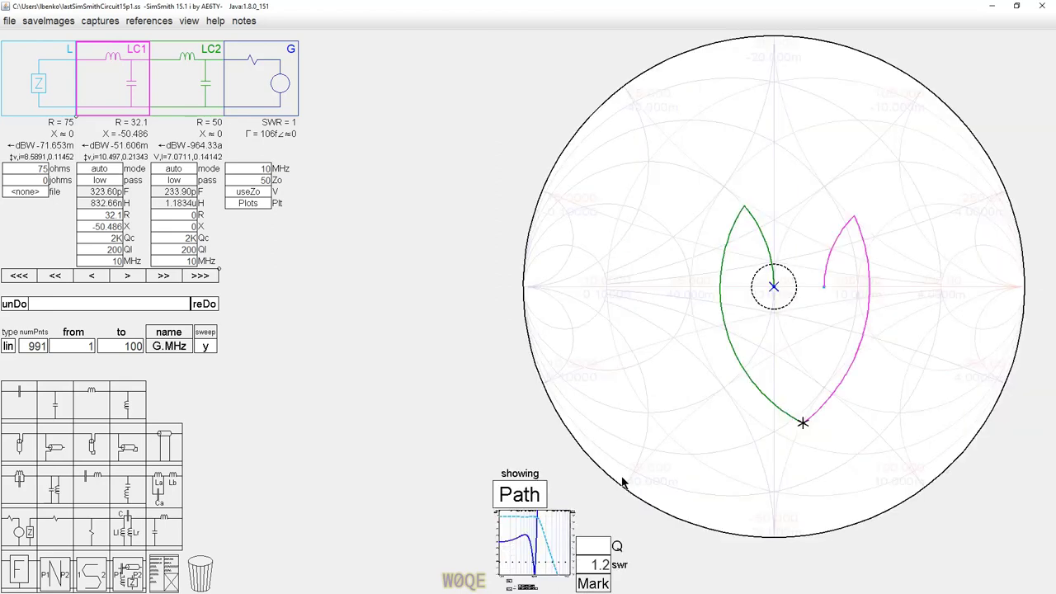
{"action": "left_click_drag", "start_coordinate": [803, 425], "coordinate": [804, 436]}
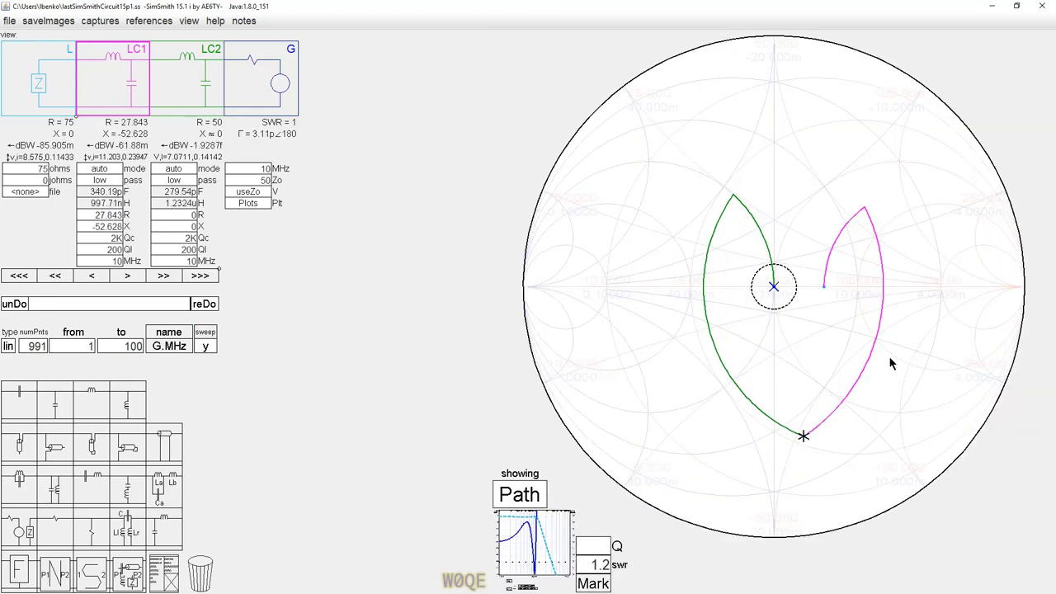
{"action": "left_click", "coordinate": [555, 540]}
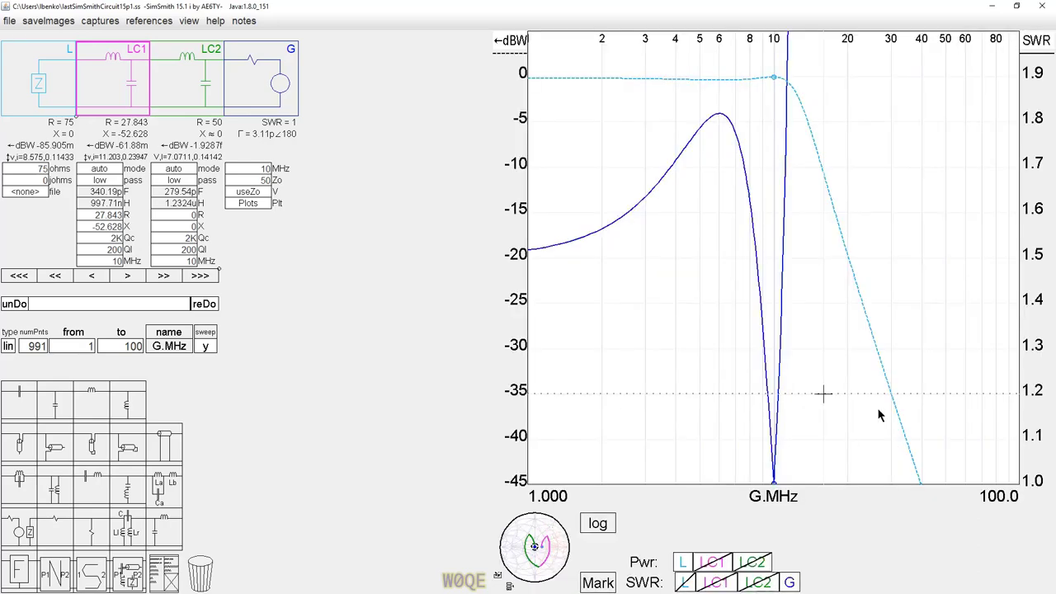
{"action": "left_click", "coordinate": [849, 261]}
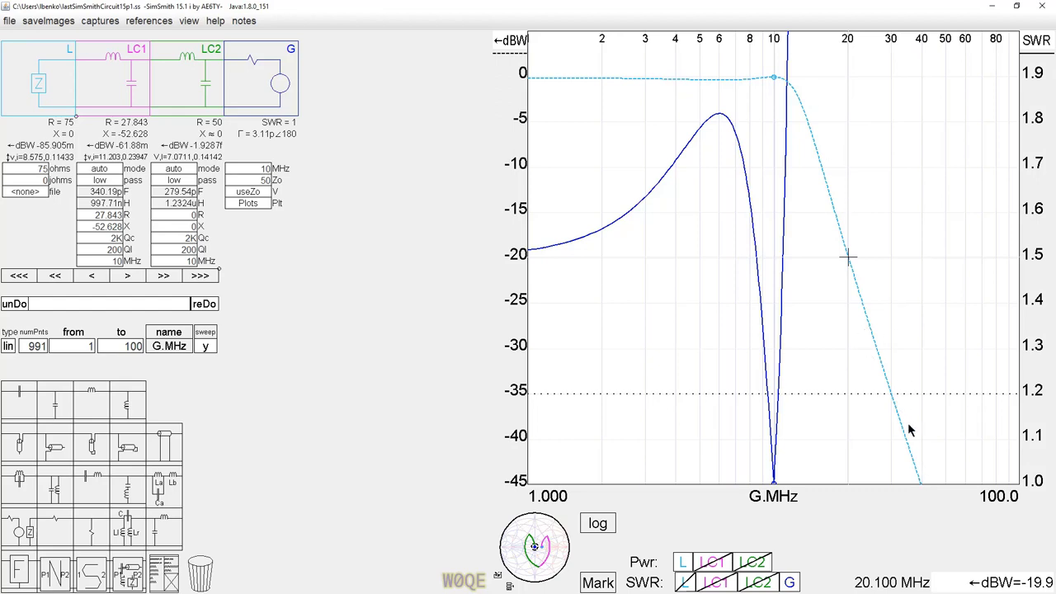
Zoom to 8.39–11.5 MHz, read the SWR 1.2 crossings, then widen to 2.263–37.12 MHz
{"action": "scroll", "coordinate": [771, 372], "scroll_direction": "up", "scroll_amount": 5}
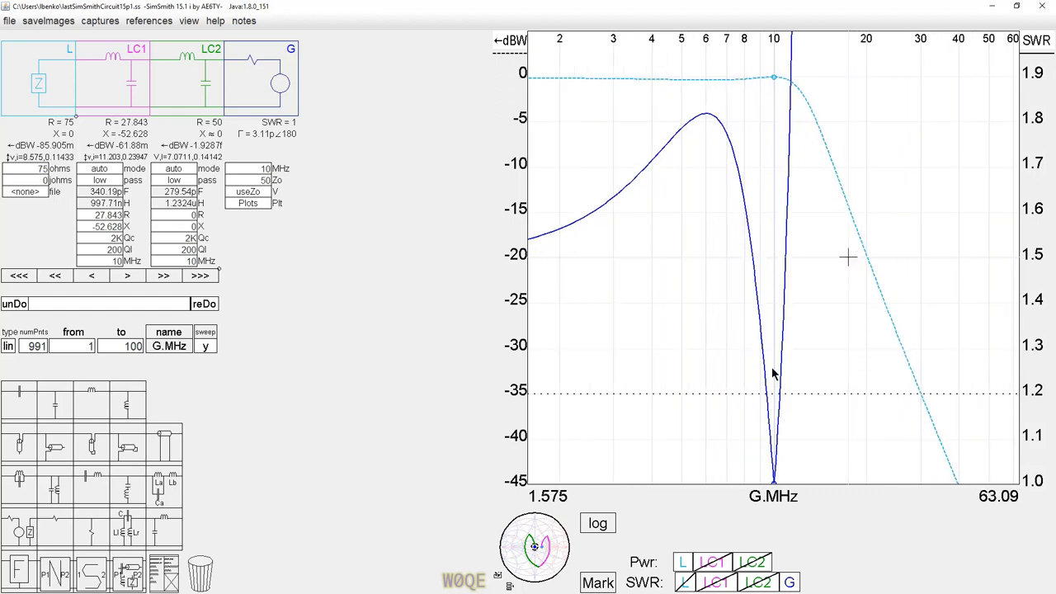
{"action": "scroll", "coordinate": [773, 375], "scroll_direction": "up", "scroll_amount": 2}
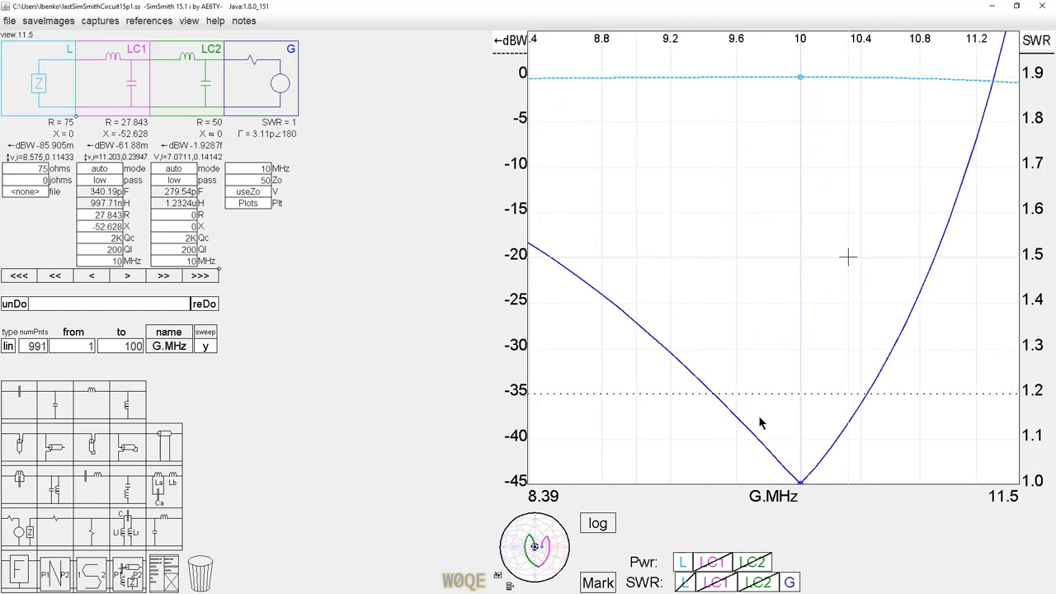
{"action": "left_click", "coordinate": [714, 394]}
{"action": "mouse_move", "coordinate": [708, 392]}
{"action": "mouse_move", "coordinate": [863, 402]}
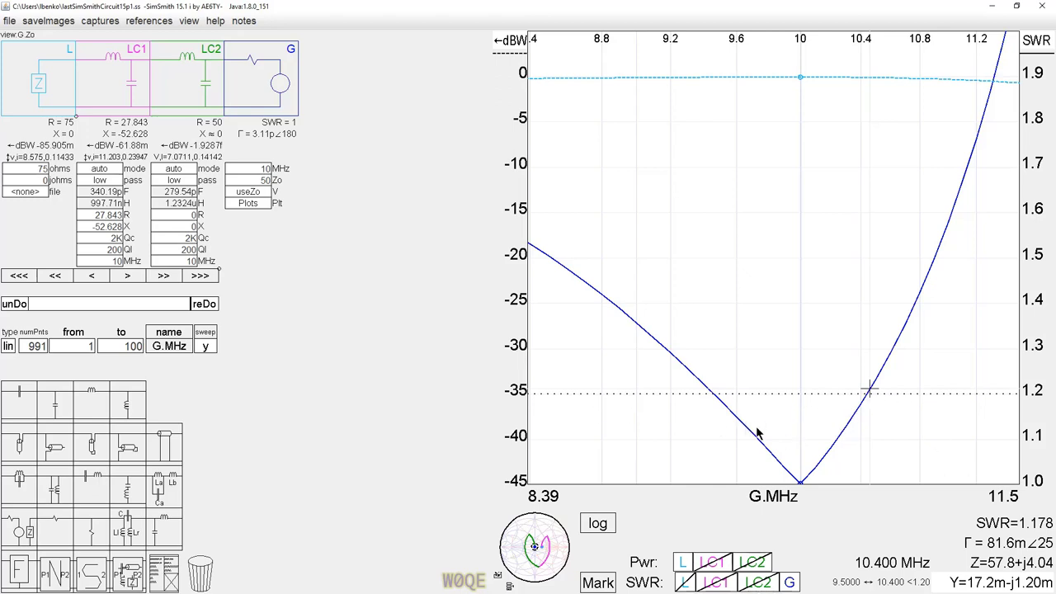
{"action": "scroll", "coordinate": [792, 343], "scroll_direction": "down", "scroll_amount": 3}
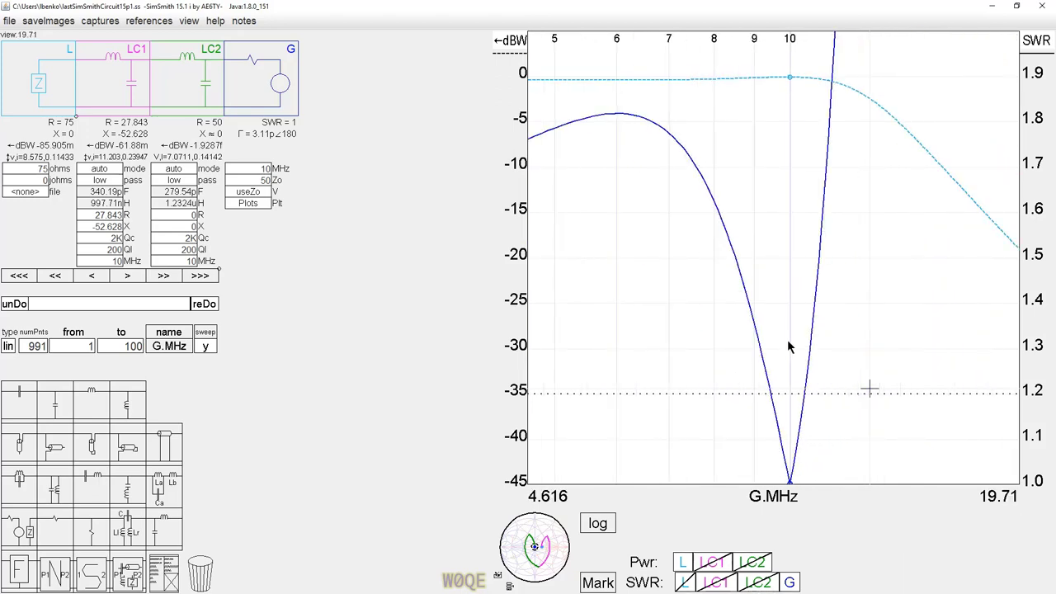
{"action": "scroll", "coordinate": [789, 345], "scroll_direction": "down", "scroll_amount": 2}
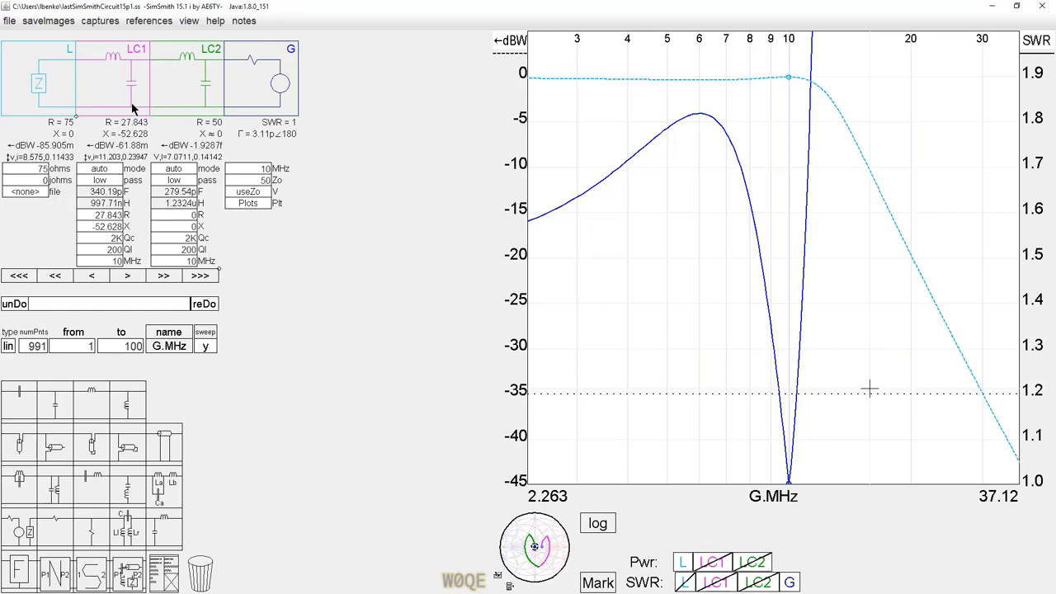
Switch both L networks to manual values and set LC1's inductor to 1 µH
{"action": "left_click", "coordinate": [102, 171]}
{"action": "left_click", "coordinate": [169, 170]}
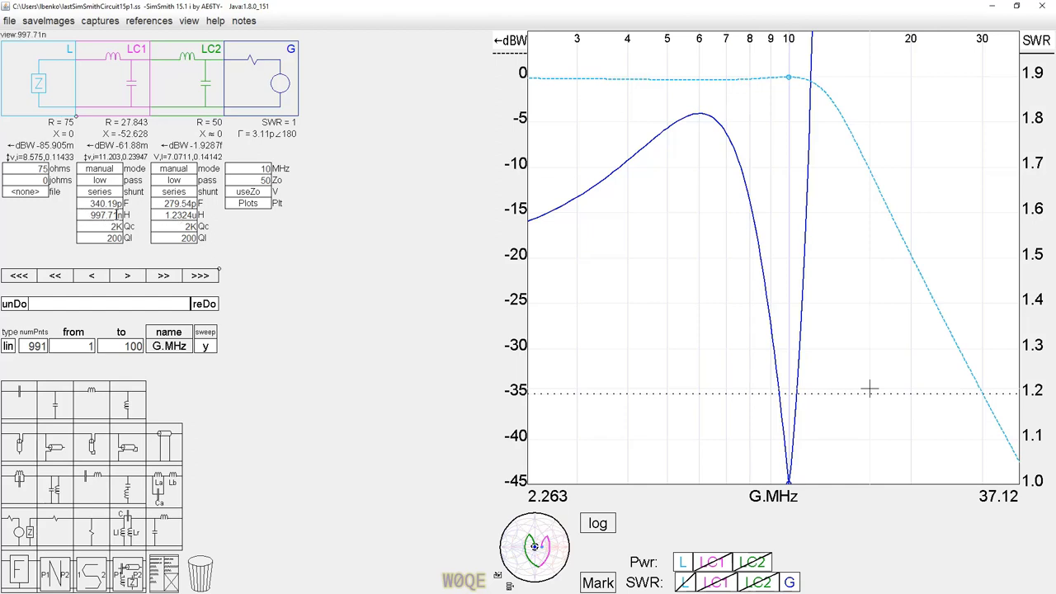
{"action": "left_click", "coordinate": [101, 215]}
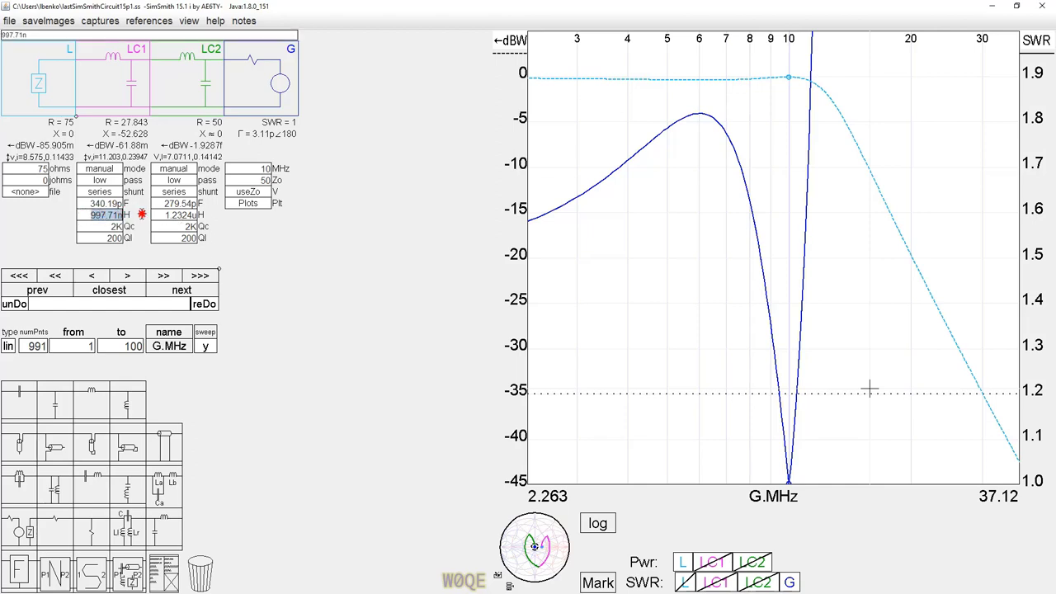
{"action": "type", "text": "1u"}
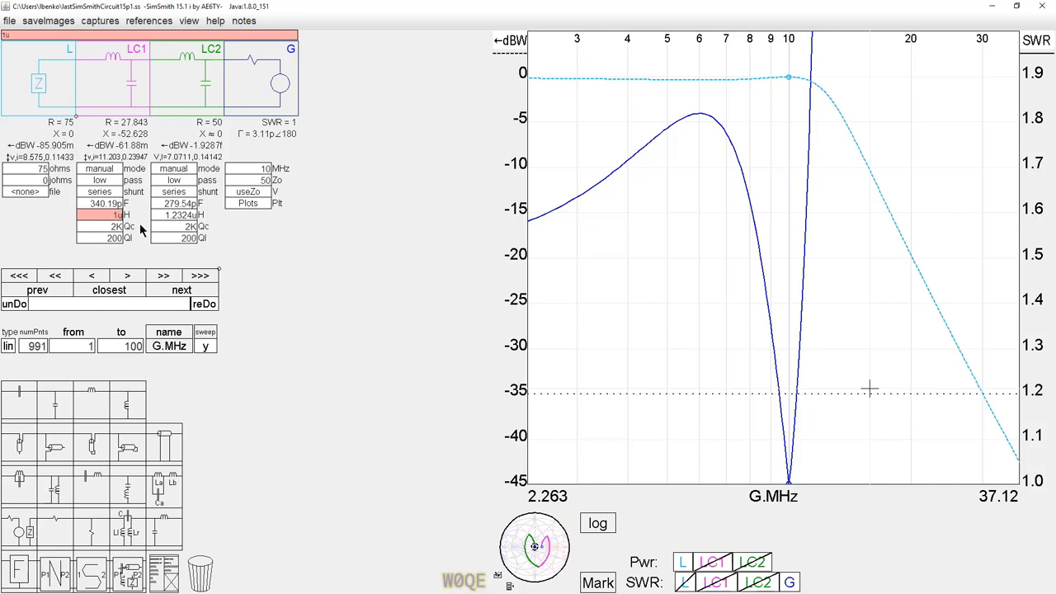
{"action": "key", "text": "Return"}
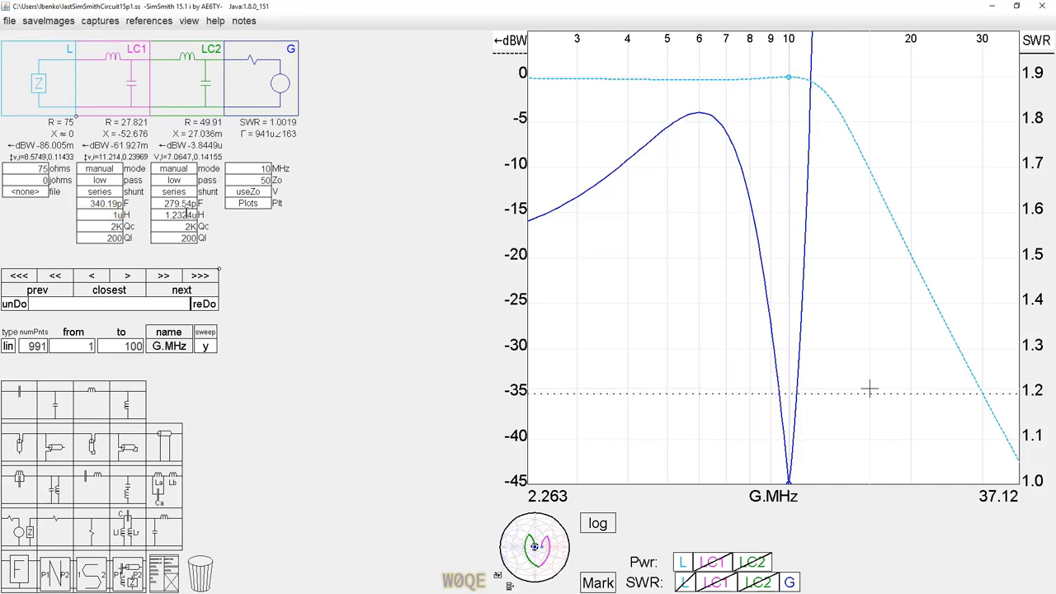
Set LC2's inductor to 1.2 µH, raising SWR at 10 MHz to 1.0765
{"action": "left_click", "coordinate": [178, 214]}
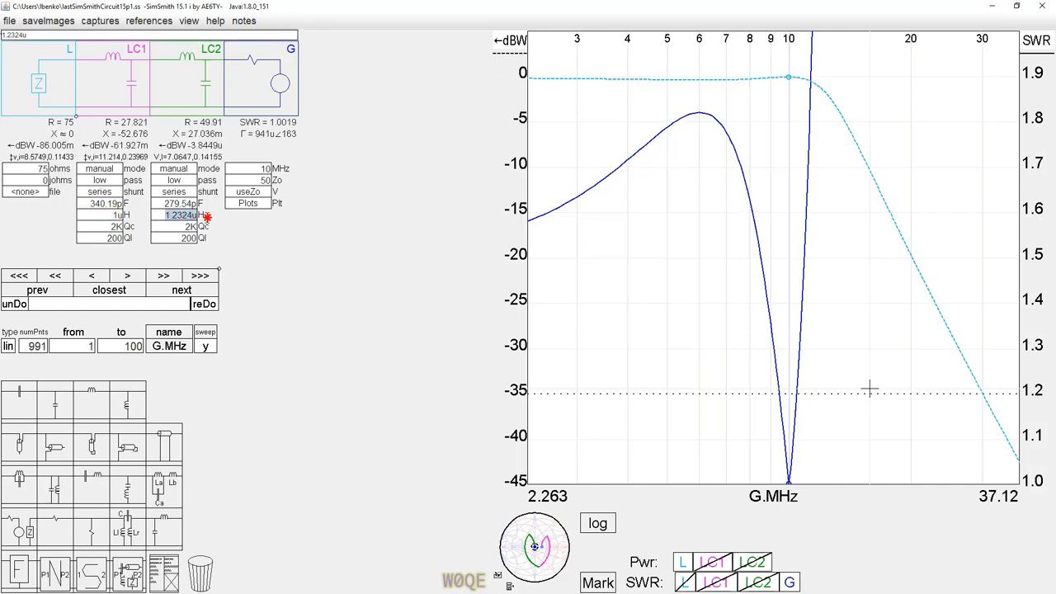
{"action": "type", "text": "1"}
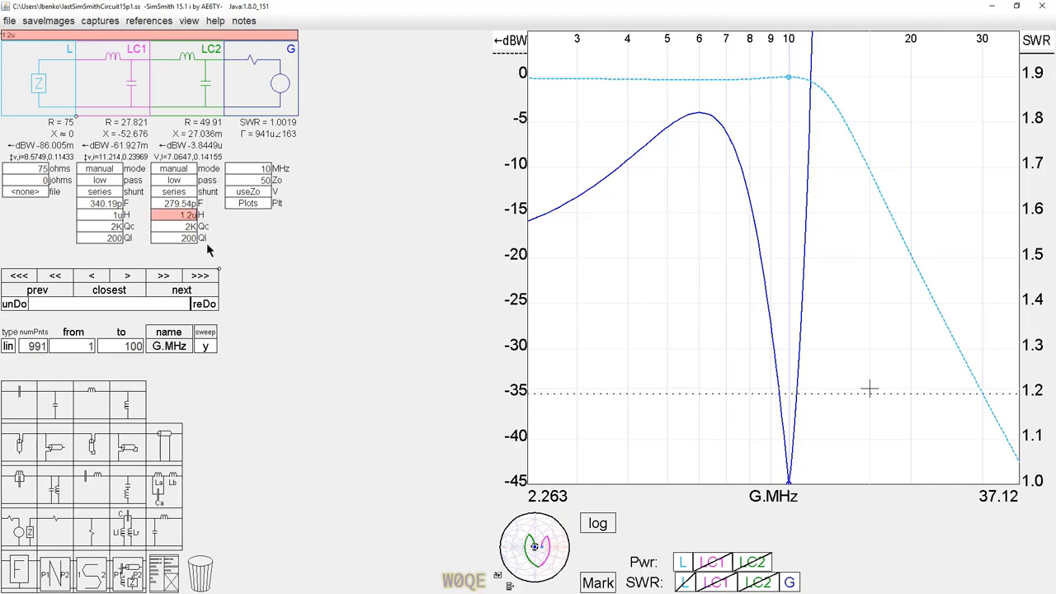
{"action": "key", "text": "Return"}
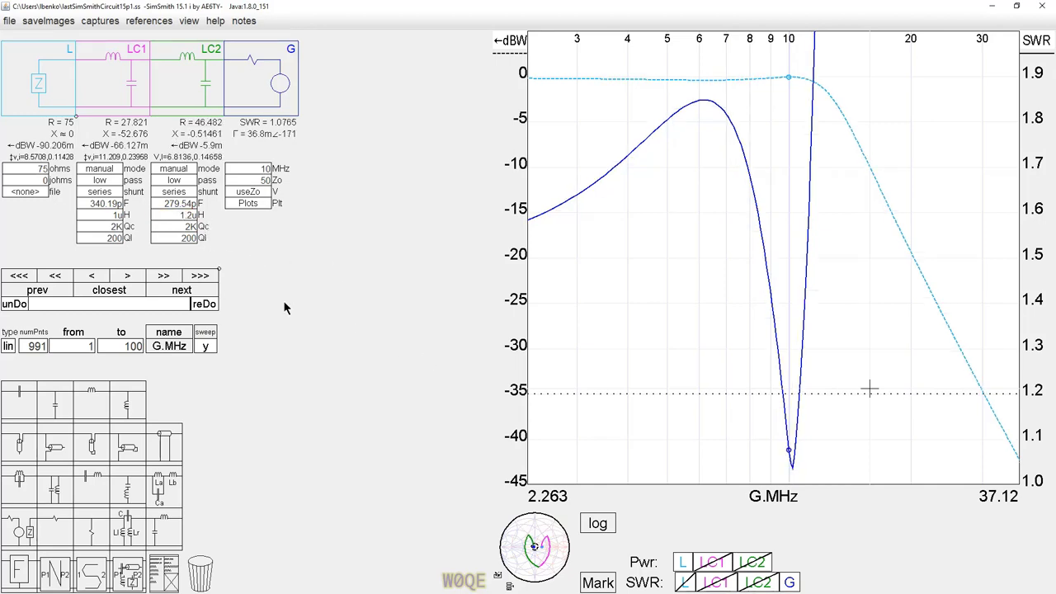
Nudge the LC1 and LC2 capacitances up and down with the mouse wheel while watching SWR
{"action": "left_click", "coordinate": [98, 202]}
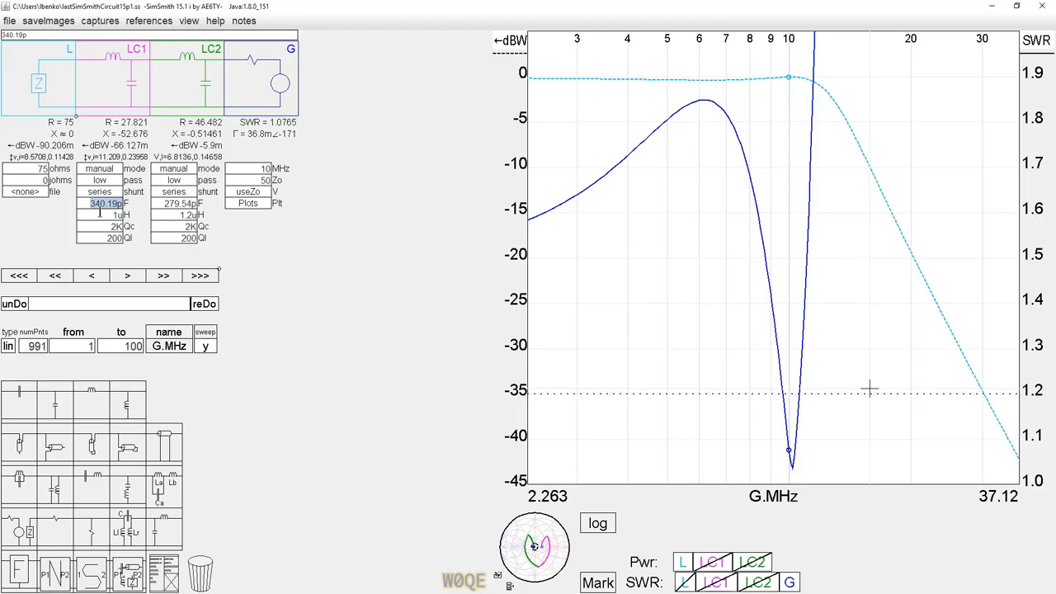
{"action": "left_click", "coordinate": [96, 205]}
{"action": "scroll", "coordinate": [102, 204], "scroll_direction": "up", "scroll_amount": 1}
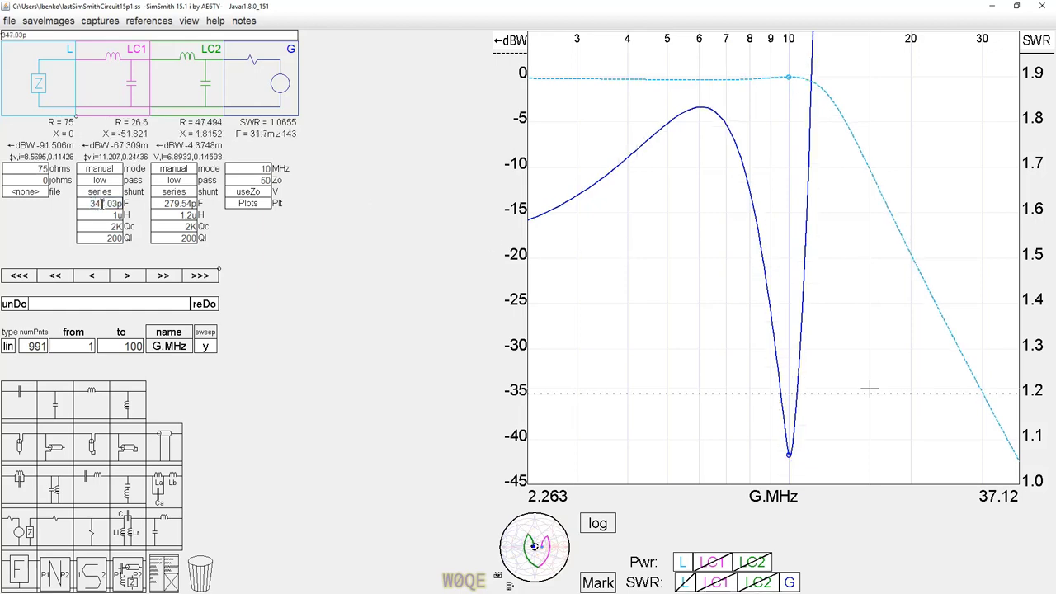
{"action": "scroll", "coordinate": [101, 204], "scroll_direction": "up", "scroll_amount": 1}
{"action": "left_click", "coordinate": [169, 206]}
{"action": "scroll", "coordinate": [169, 205], "scroll_direction": "up", "scroll_amount": 4}
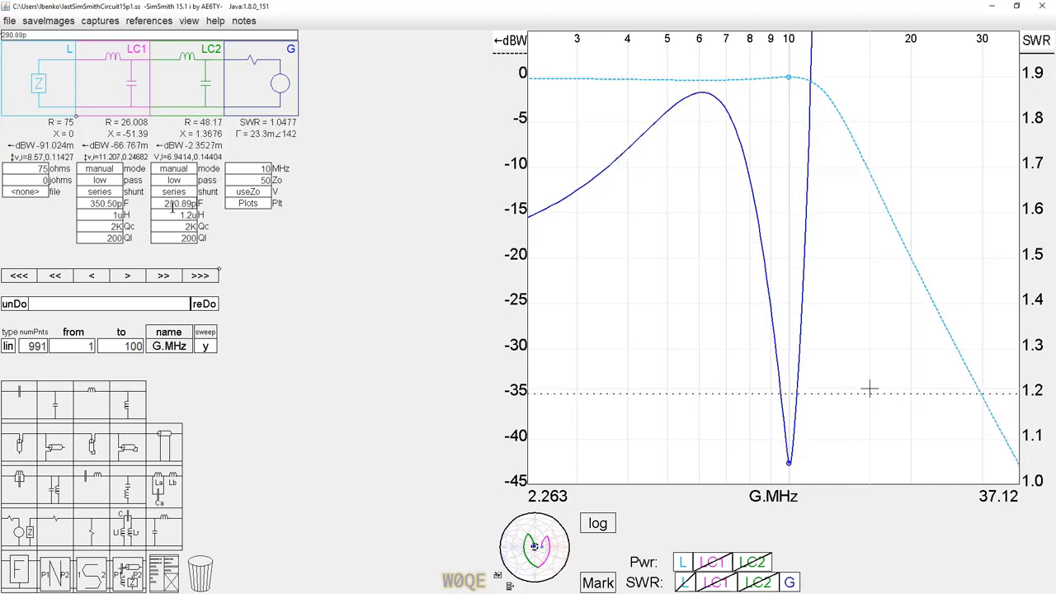
{"action": "left_click", "coordinate": [97, 206]}
{"action": "scroll", "coordinate": [97, 208], "scroll_direction": "down", "scroll_amount": 3}
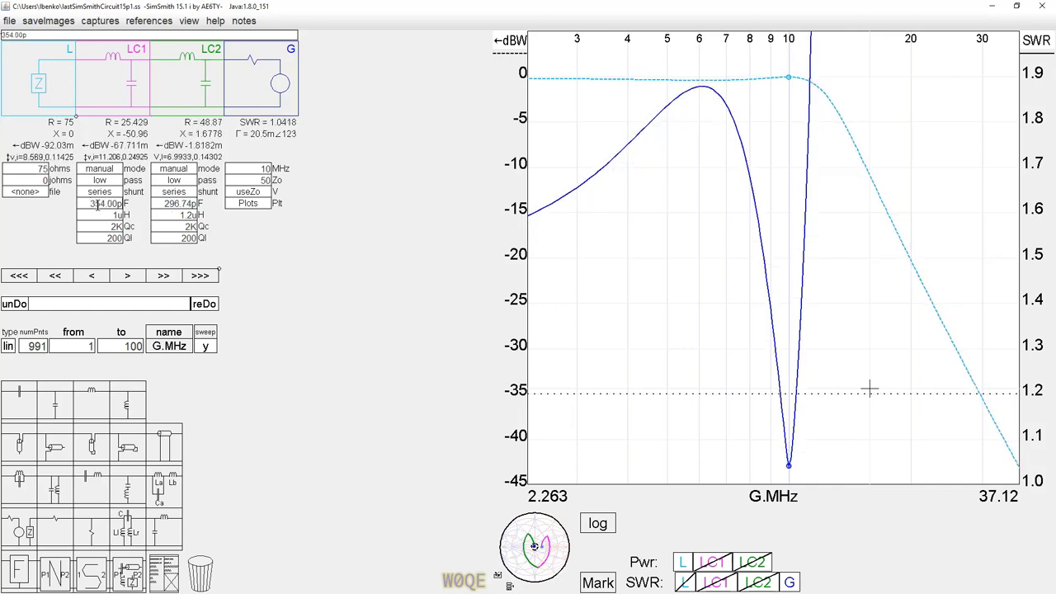
{"action": "left_click", "coordinate": [165, 211]}
{"action": "scroll", "coordinate": [165, 210], "scroll_direction": "down", "scroll_amount": 2}
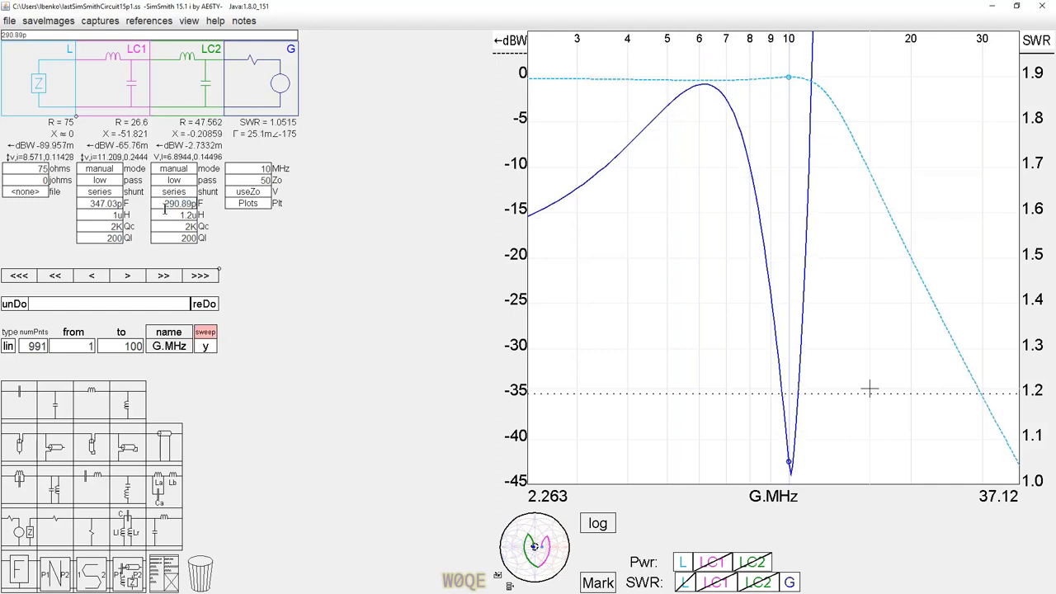
{"action": "scroll", "coordinate": [166, 204], "scroll_direction": "up", "scroll_amount": 5}
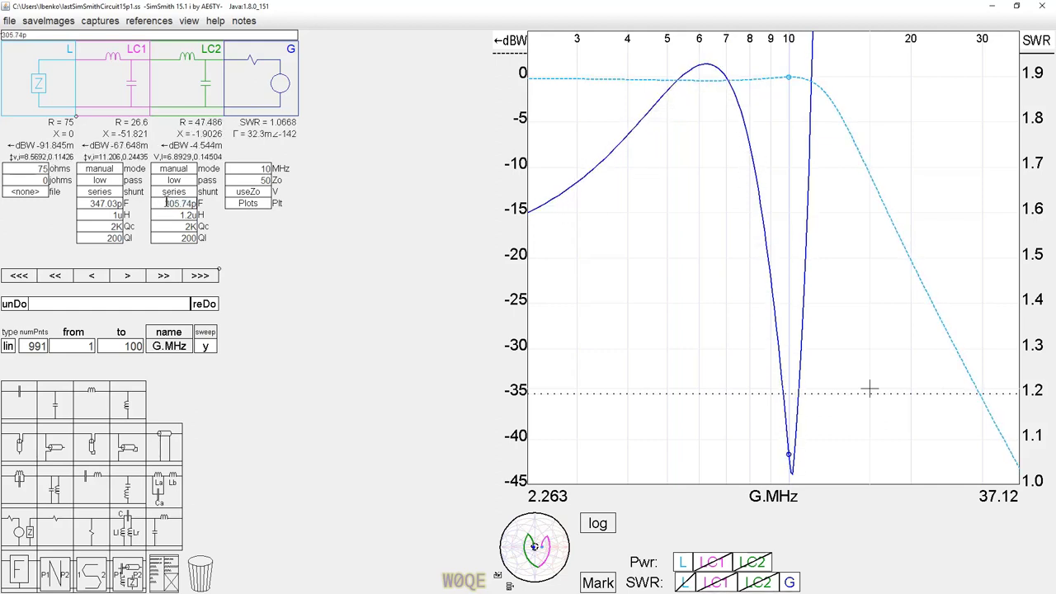
Fine-tune LC1 to 357.54 pF and LC2 to 315.01 pF, bringing SWR to about 1.006
{"action": "left_click", "coordinate": [95, 205]}
{"action": "scroll", "coordinate": [97, 206], "scroll_direction": "up", "scroll_amount": 10}
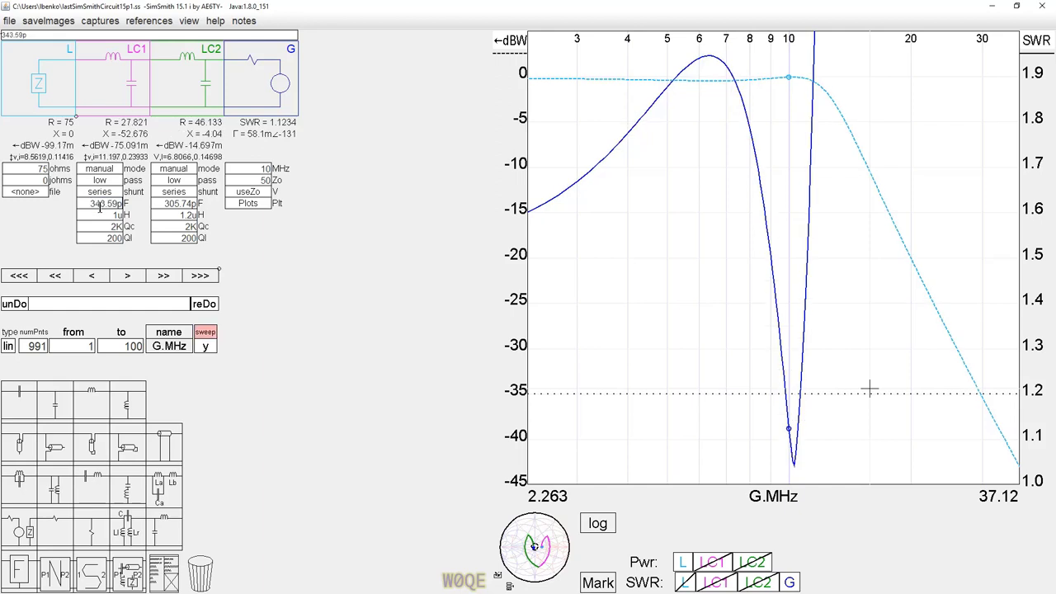
{"action": "scroll", "coordinate": [100, 209], "scroll_direction": "up", "scroll_amount": 1}
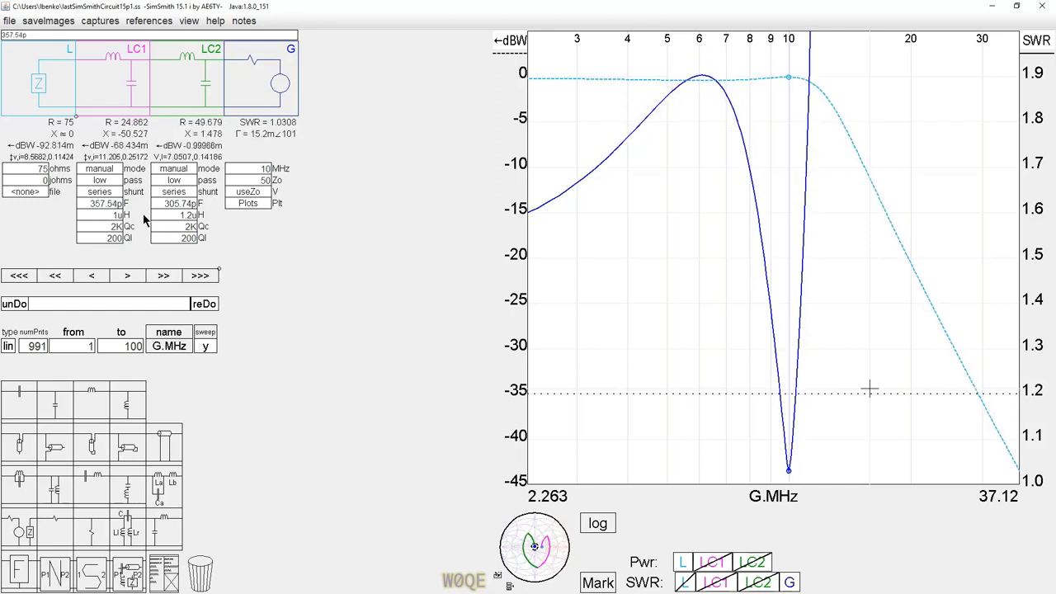
{"action": "left_click", "coordinate": [169, 203]}
{"action": "scroll", "coordinate": [169, 204], "scroll_direction": "up", "scroll_amount": 3}
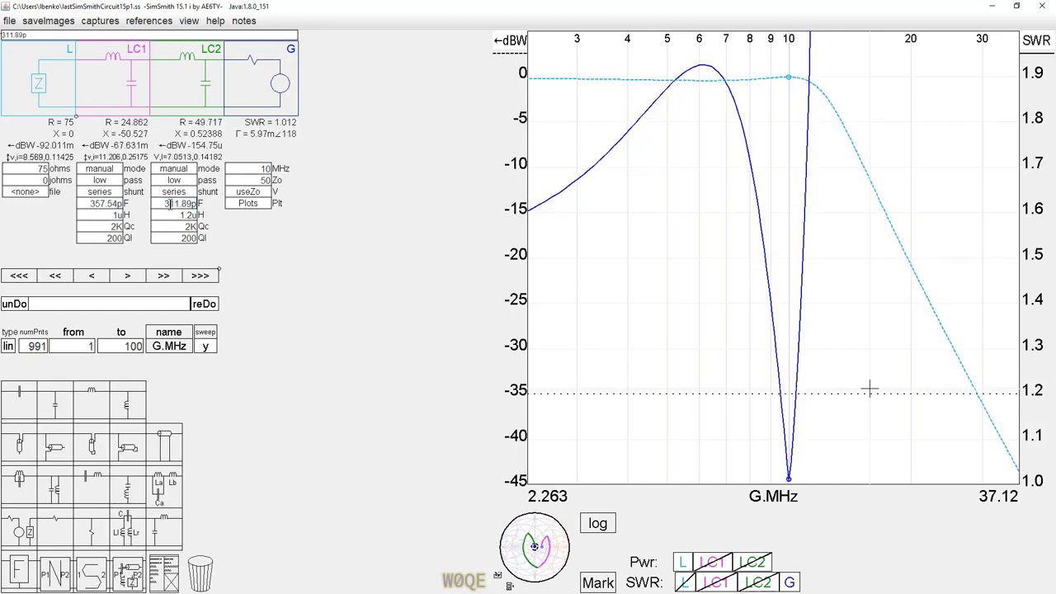
{"action": "left_click", "coordinate": [84, 206]}
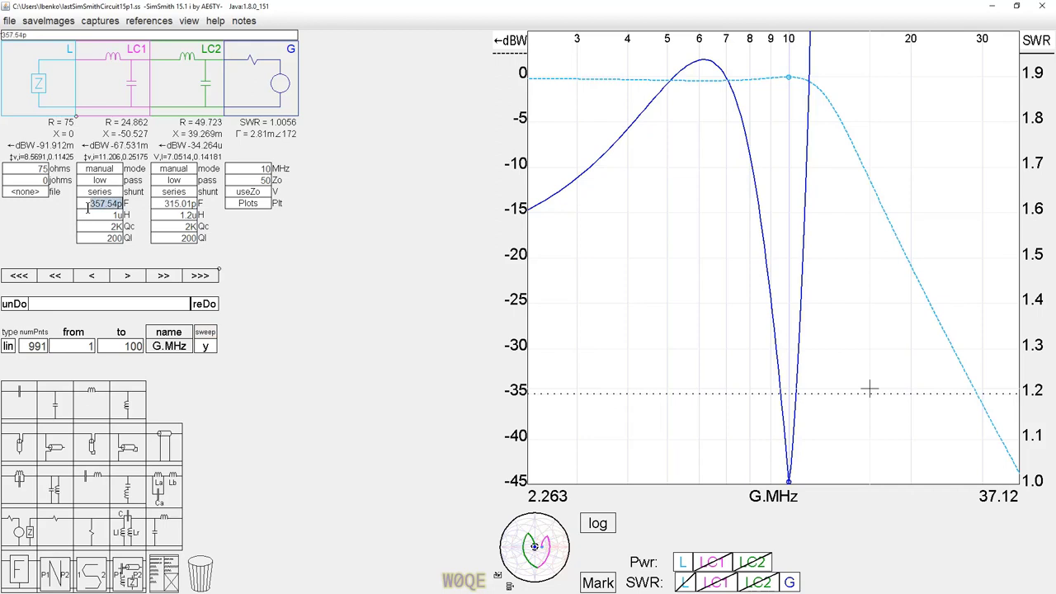
{"action": "scroll", "coordinate": [88, 208], "scroll_direction": "up", "scroll_amount": 1}
{"action": "scroll", "coordinate": [89, 208], "scroll_direction": "down", "scroll_amount": 1}
{"action": "scroll", "coordinate": [1046, 279], "scroll_direction": "up", "scroll_amount": 1}
{"action": "scroll", "coordinate": [1047, 278], "scroll_direction": "down", "scroll_amount": 2}
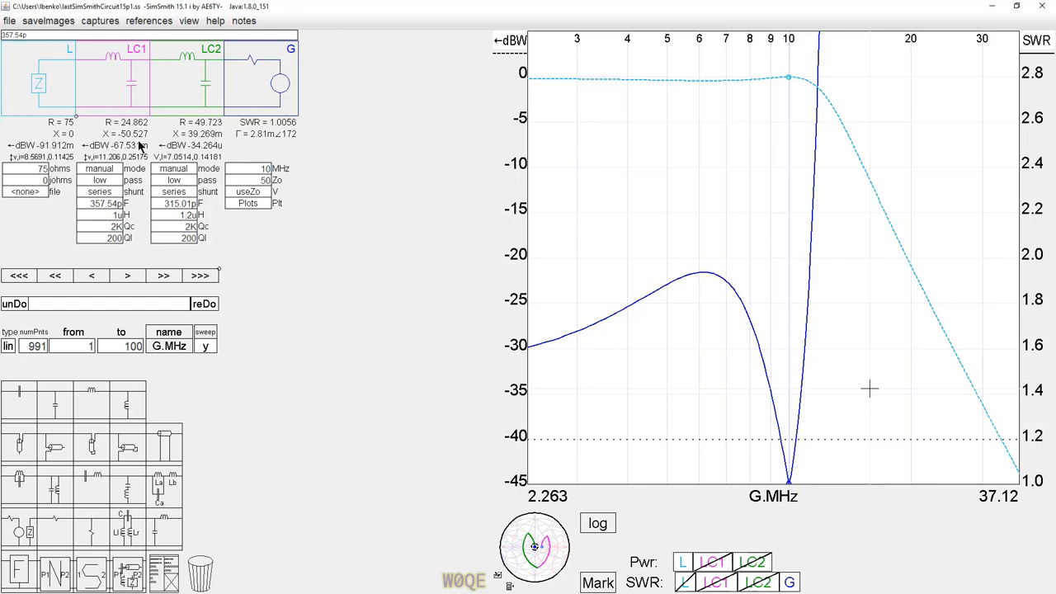
Enter 360 pF for LC1, try 300 pF for LC2, and check SWR at the 10 MHz notch
{"action": "left_click_drag", "start_coordinate": [85, 203], "coordinate": [128, 204]}
{"action": "type", "text": "360p"}
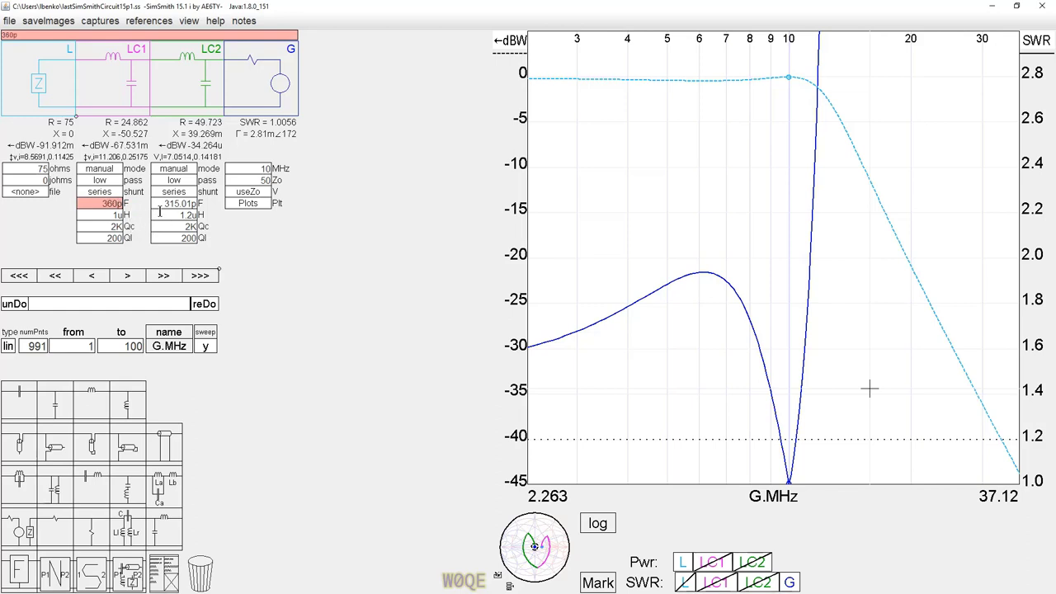
{"action": "left_click_drag", "start_coordinate": [165, 205], "coordinate": [192, 203]}
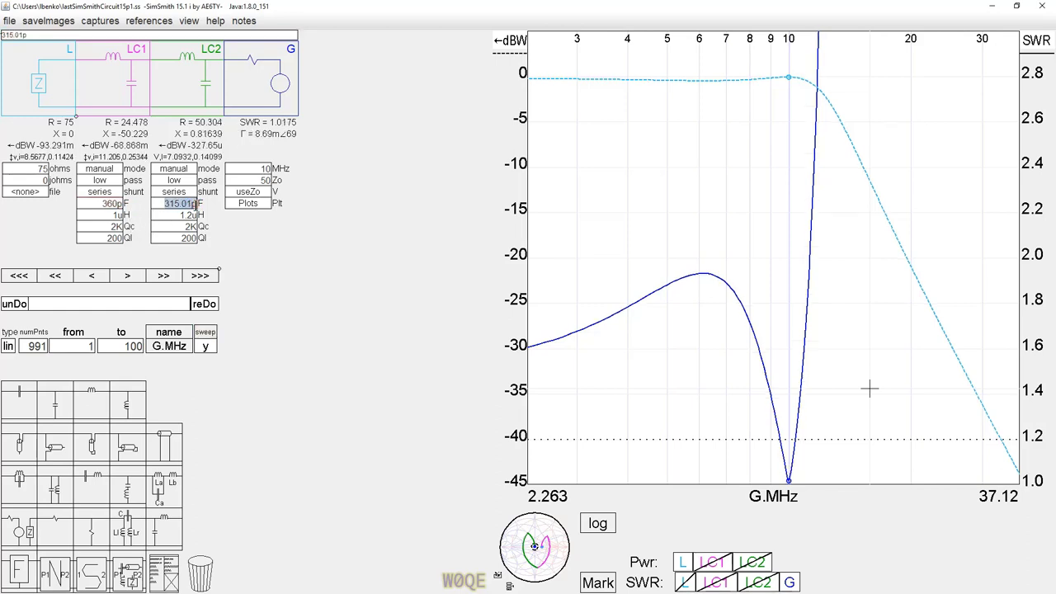
{"action": "type", "text": "300p"}
{"action": "key", "text": "Return"}
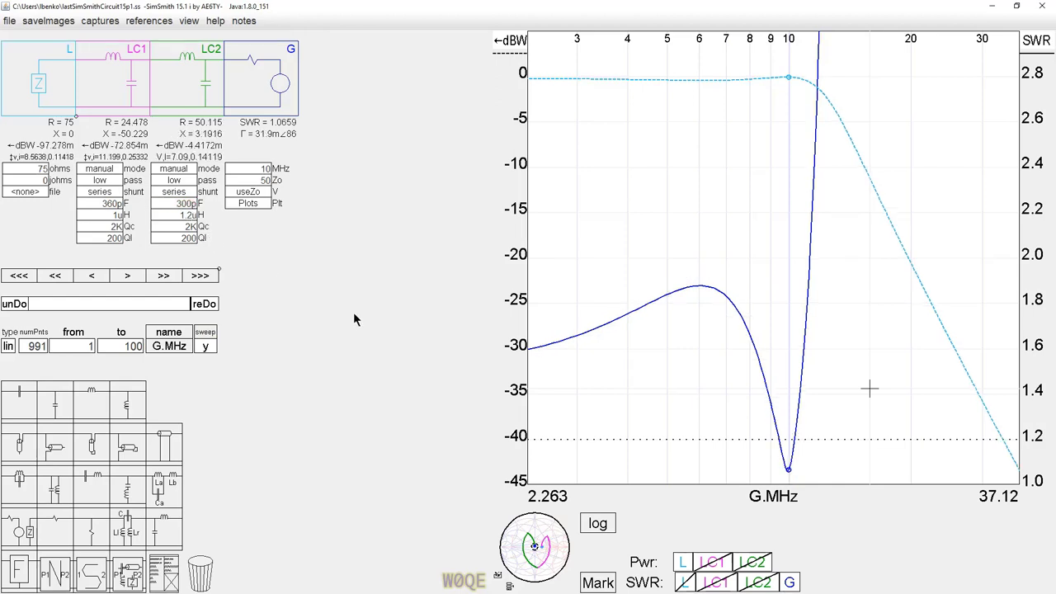
{"action": "left_click", "coordinate": [790, 477]}
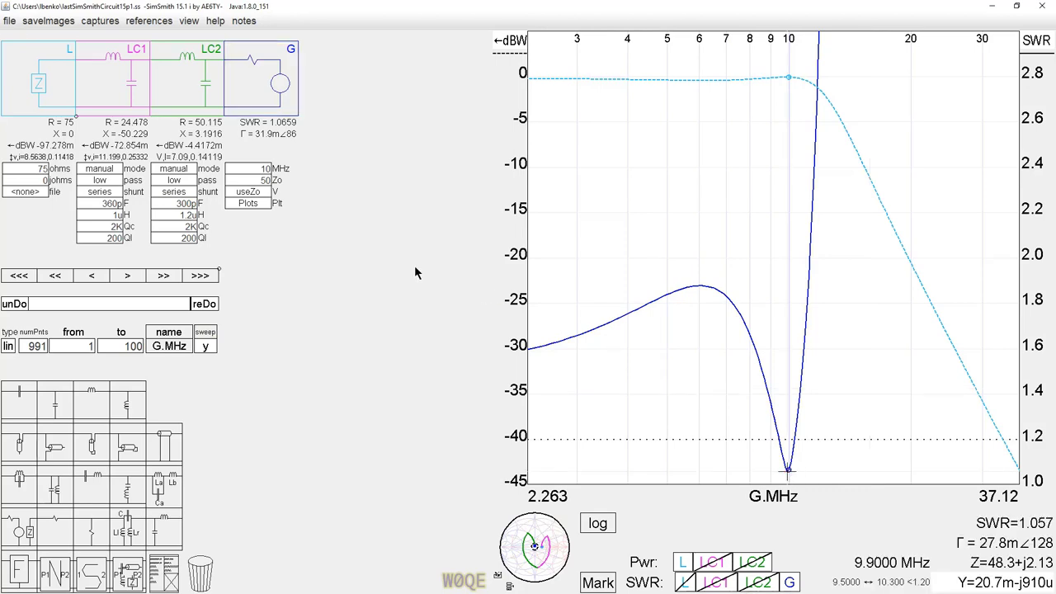
Change LC2 to 330 pF and confirm SWR of about 1.032 at 10 MHz
{"action": "left_click", "coordinate": [188, 204]}
{"action": "type", "text": "330"}
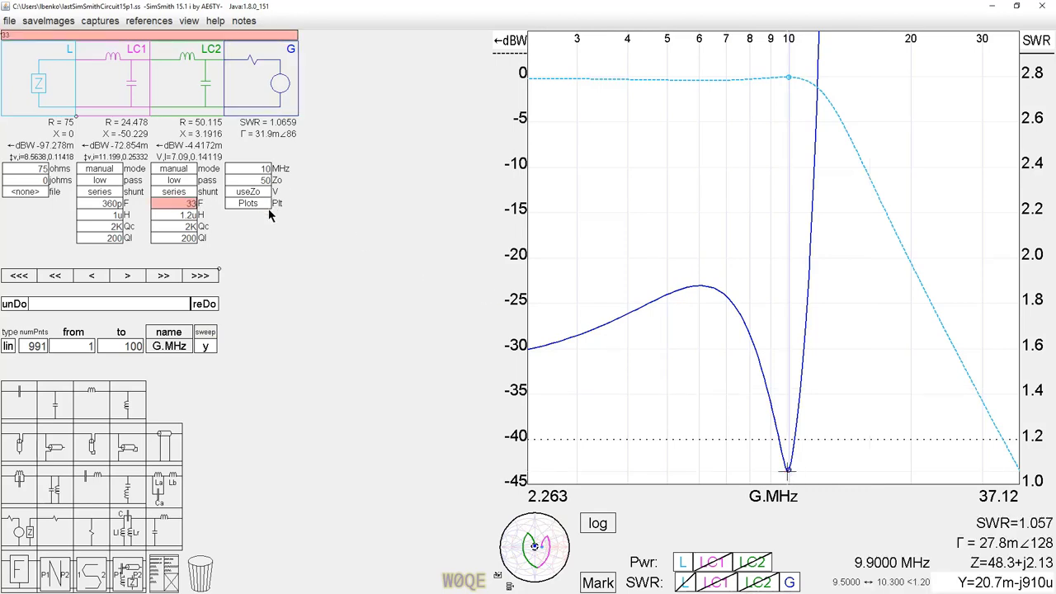
{"action": "key", "text": "Return"}
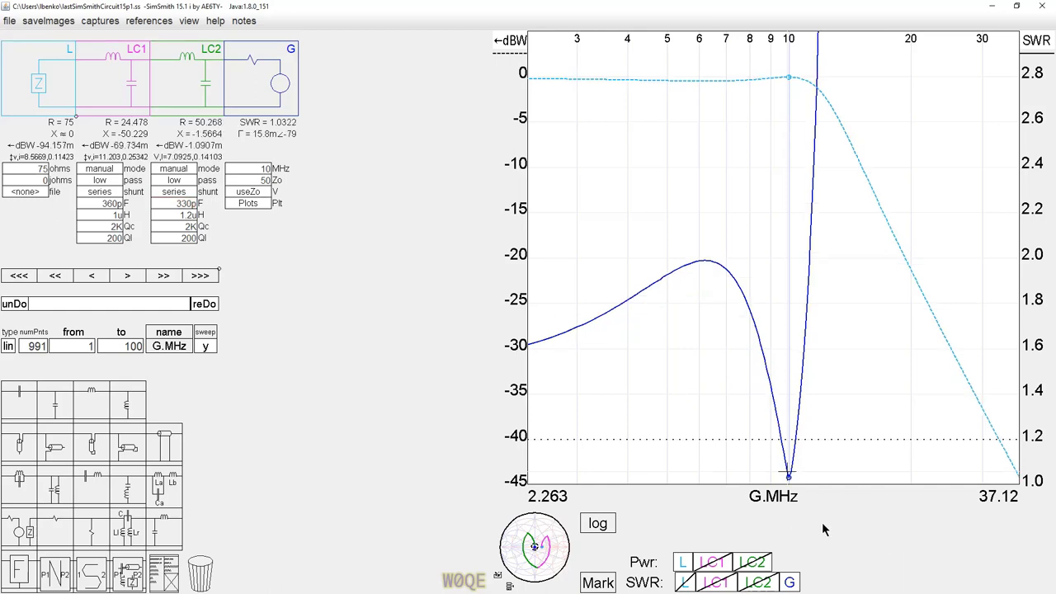
{"action": "left_click", "coordinate": [790, 478]}
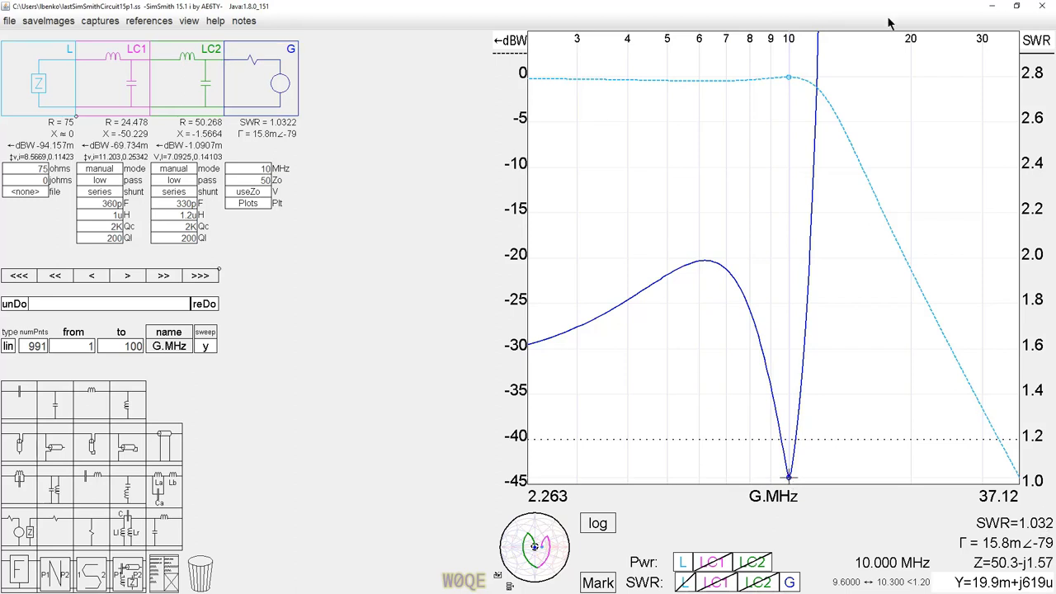
Read the 10 MHz power loss, then widen the plot and read −21.1 dBW at 19.9 MHz
{"action": "left_click", "coordinate": [789, 77]}
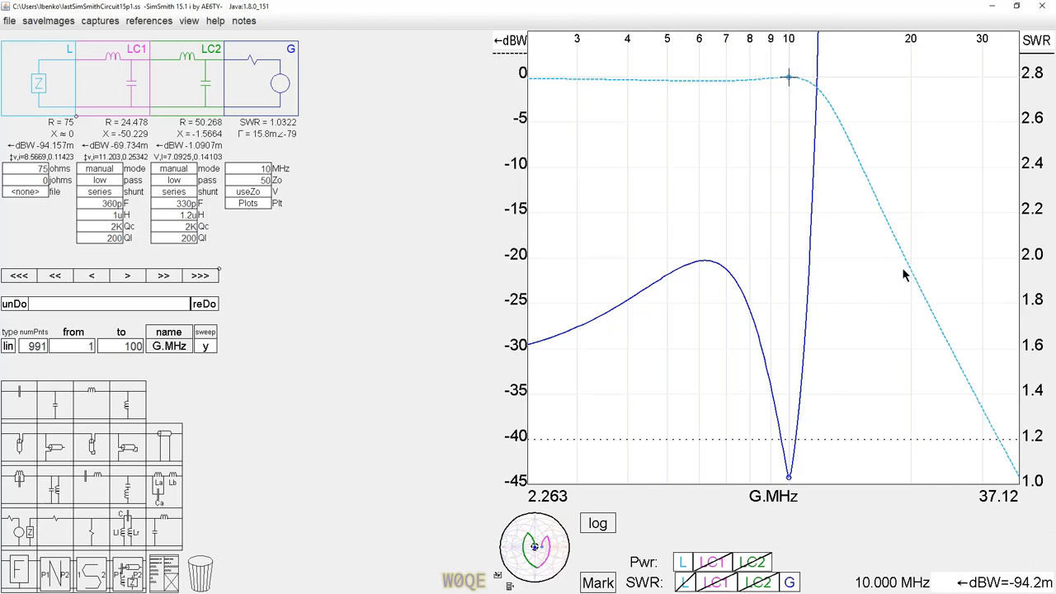
{"action": "scroll", "coordinate": [893, 281], "scroll_direction": "down", "scroll_amount": 3}
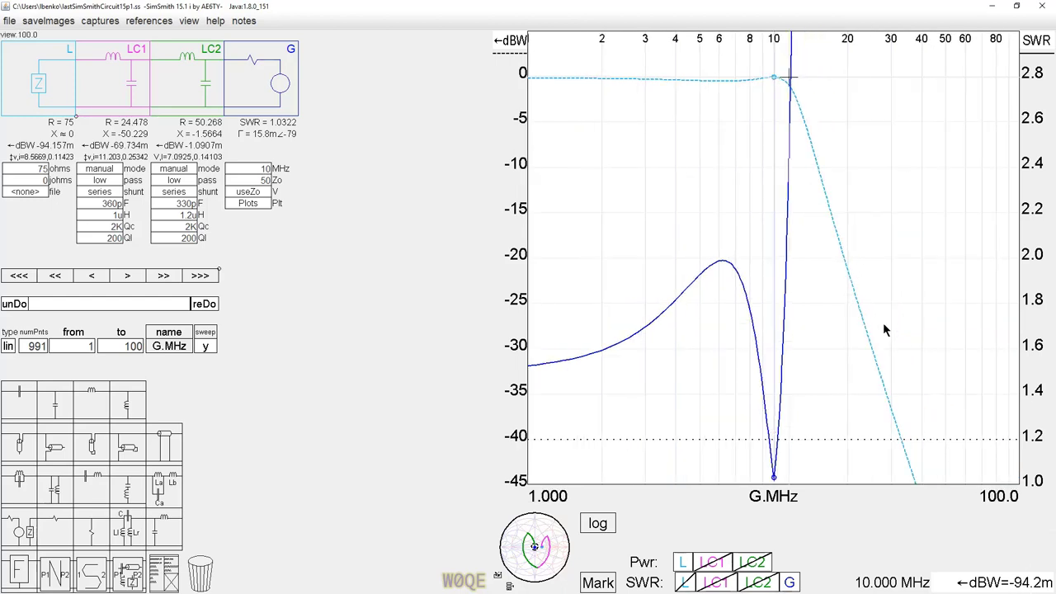
{"action": "left_click", "coordinate": [850, 275]}
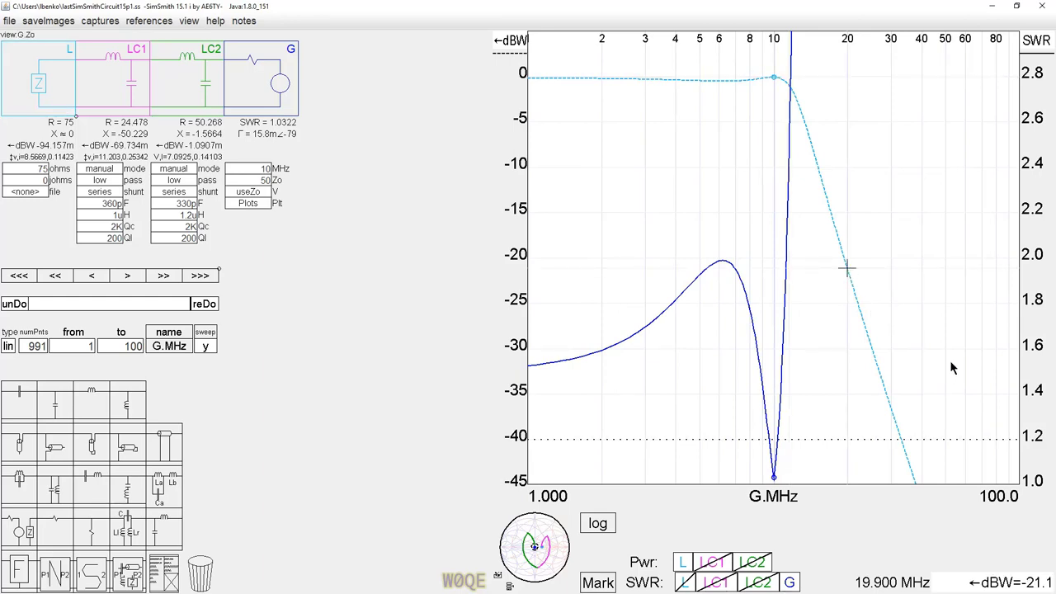